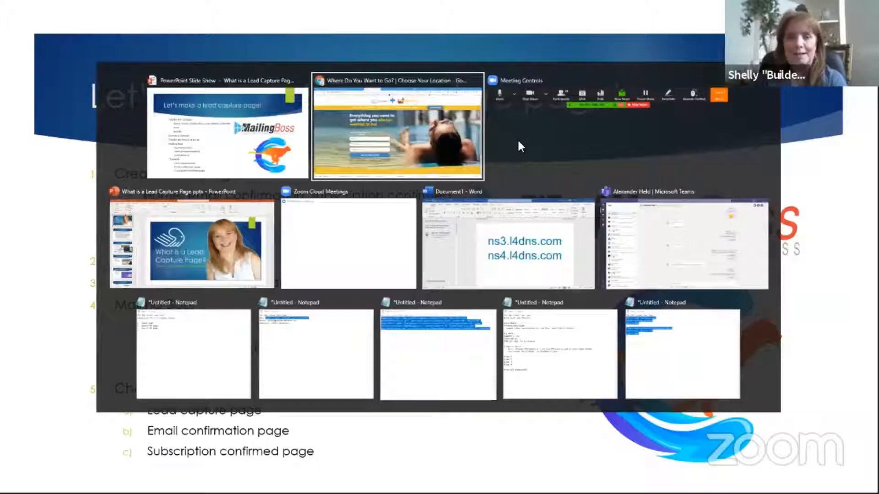
# Open GoDaddy's website in a new browser tab and place the cursor in its domain search box
pyautogui.hotkey('ctrl', 't')
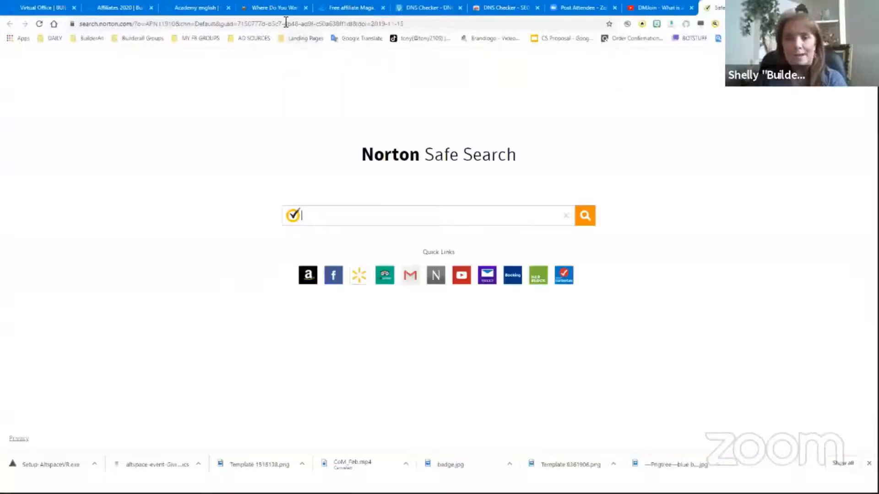
pyautogui.click(286, 23)
pyautogui.write('godaddy.com')
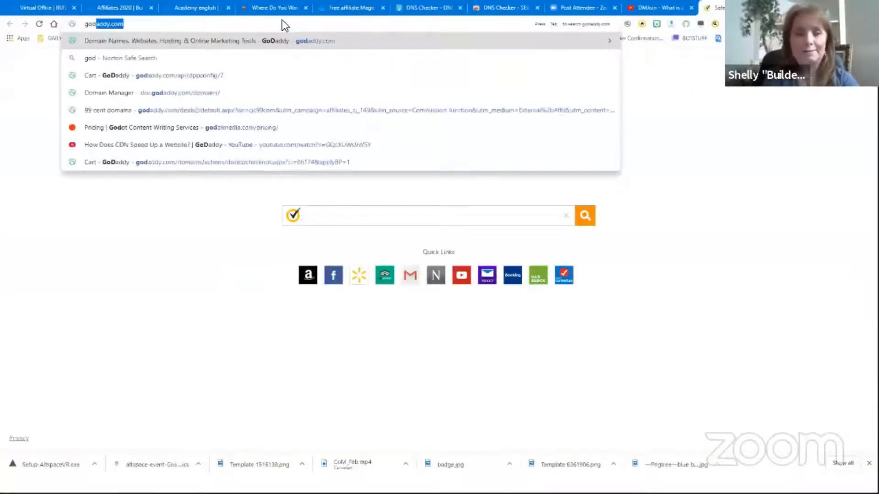
pyautogui.press('Return')
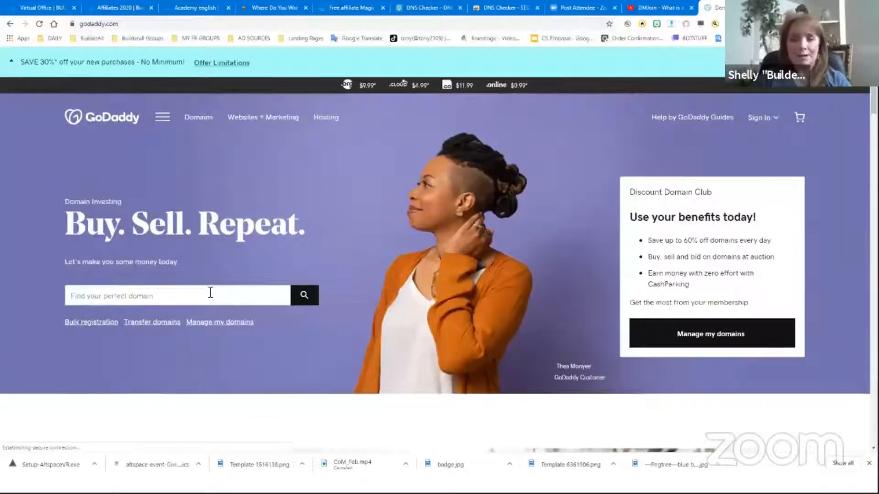
pyautogui.click(210, 293)
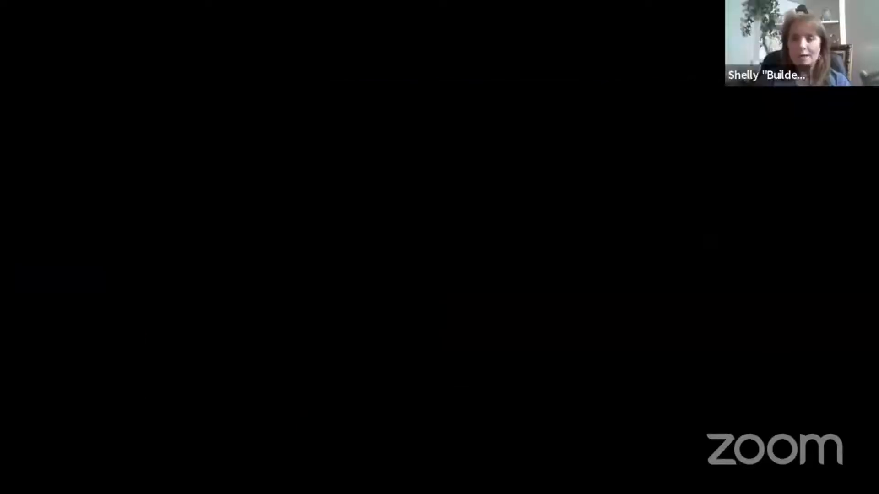
# Open the NameMesh domain name generator site in a new browser tab
pyautogui.hotkey('ctrl', 't')
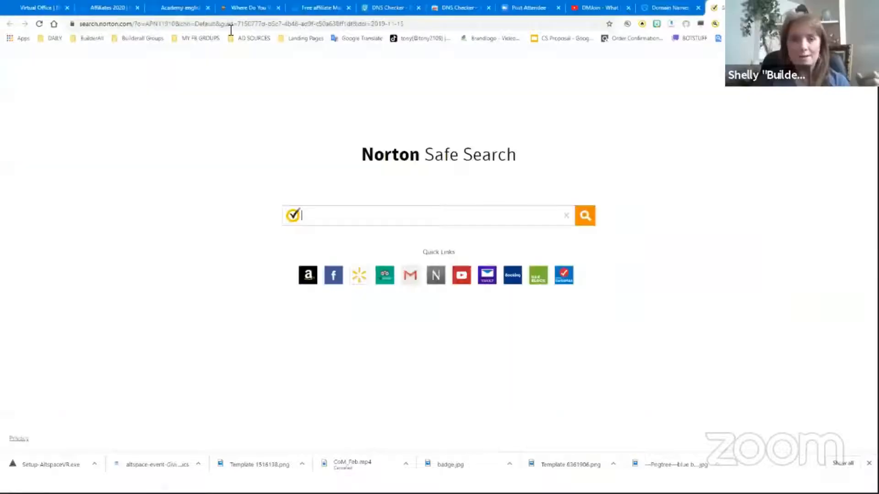
pyautogui.click(231, 24)
pyautogui.write('name')
pyautogui.press('Return')
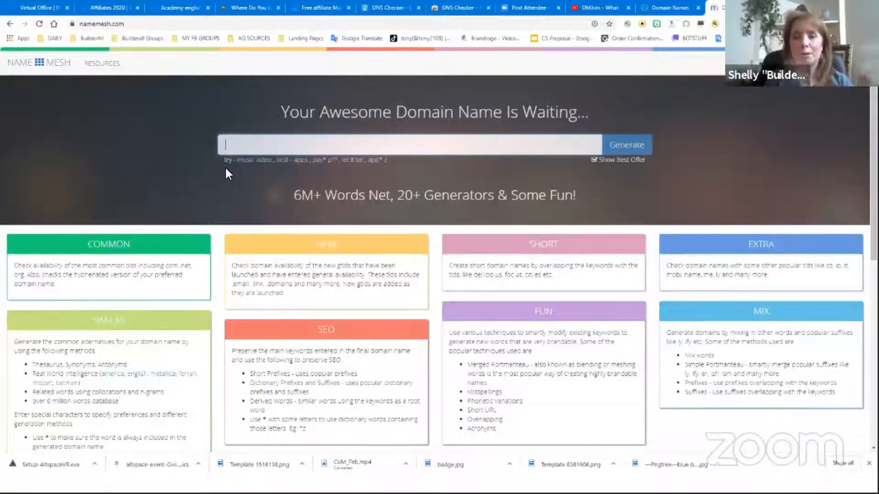
# Generate domain name suggestions for the keywords pearl jewelry and close the advertiser tab that opens
pyautogui.write('dearl jewelry')
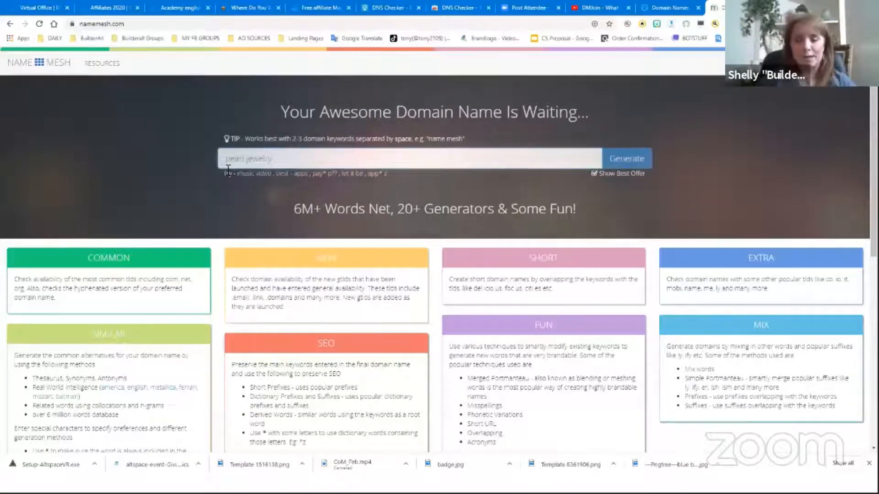
pyautogui.click(633, 165)
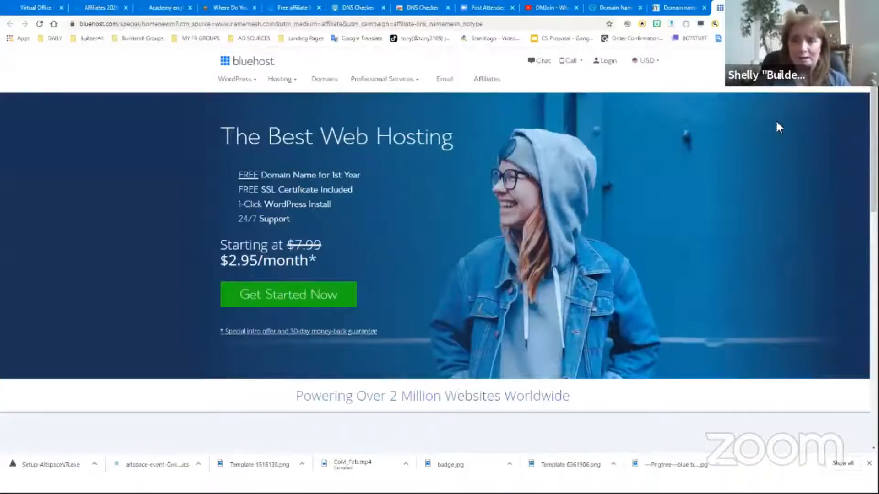
pyautogui.hotkey('ctrl', 'w')
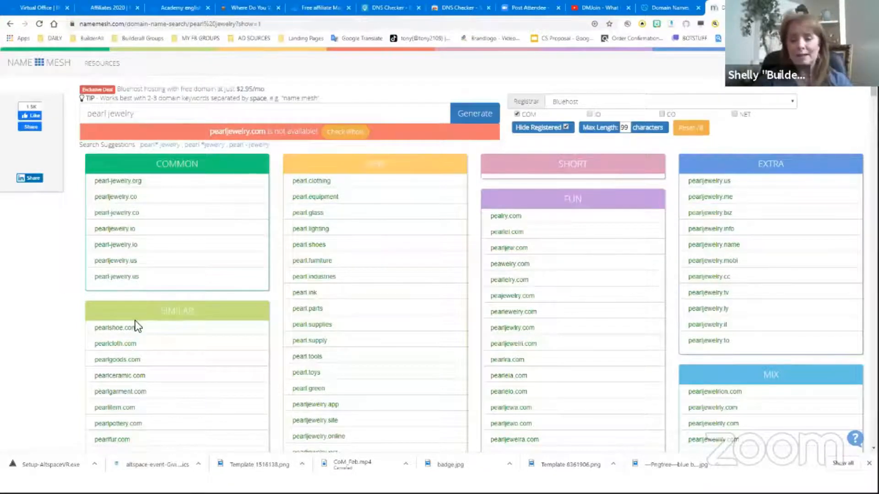
# Browse through the generated domain suggestions for pearl jewelry in each category
pyautogui.scroll(-1, 135, 321)
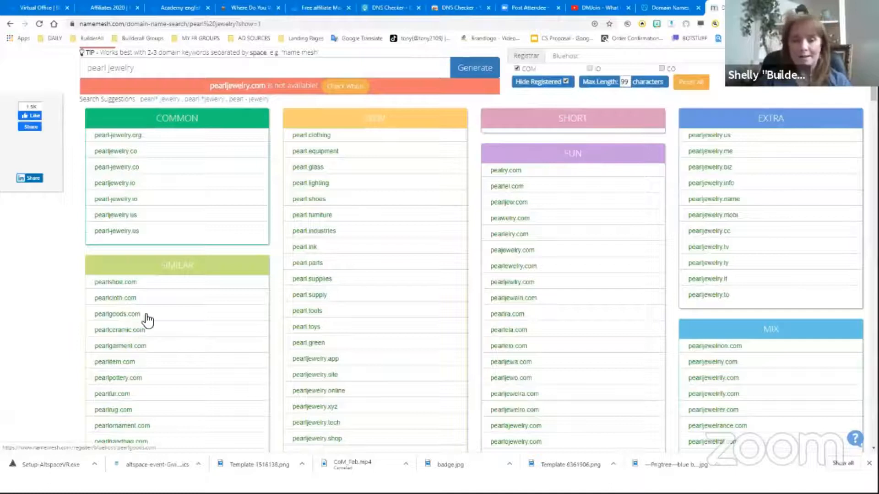
pyautogui.scroll(-2, 153, 306)
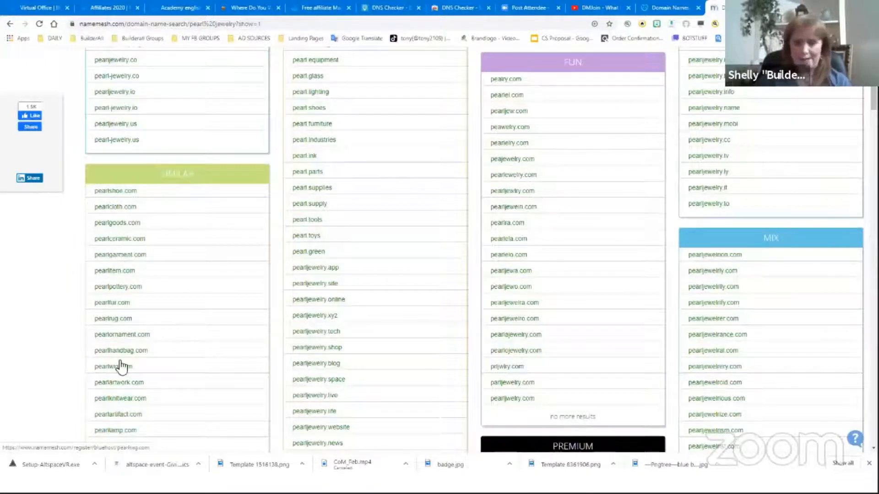
pyautogui.scroll(-1, 120, 365)
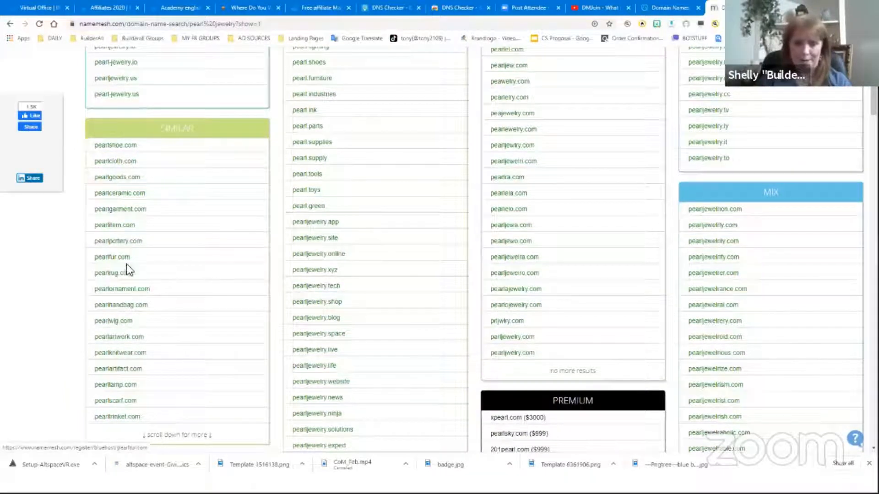
pyautogui.scroll(-1, 139, 339)
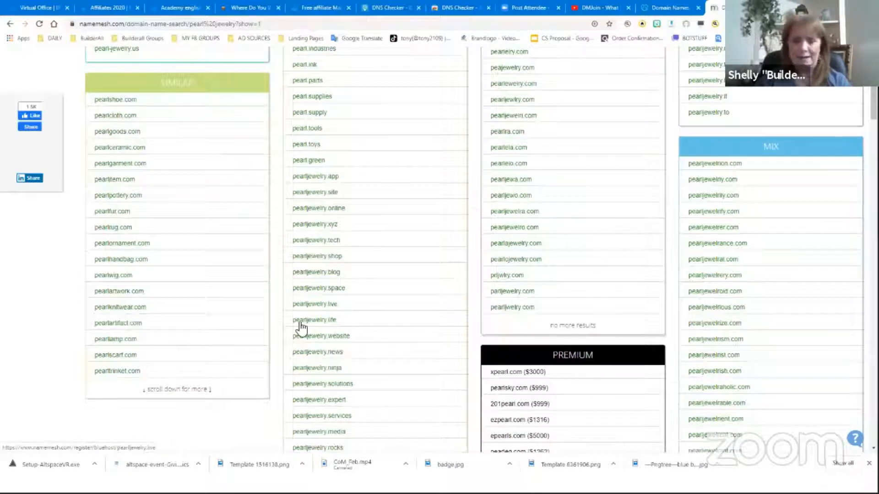
pyautogui.scroll(2, 306, 287)
pyautogui.scroll(1, 316, 131)
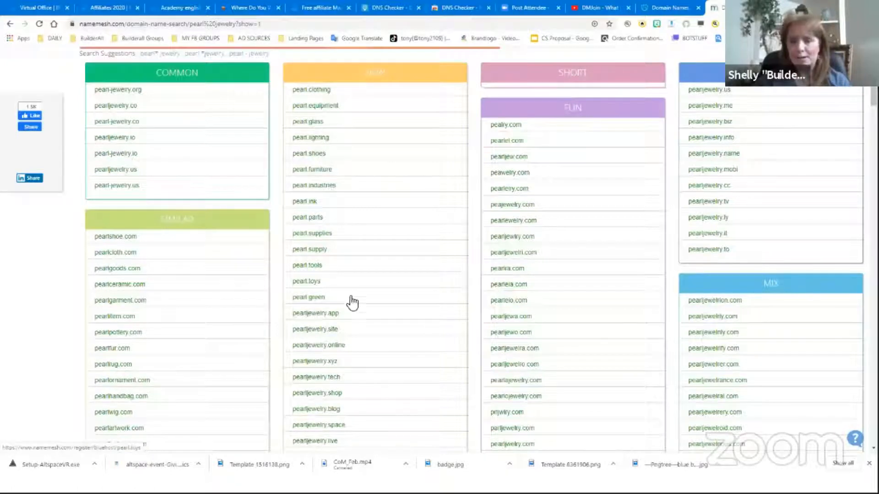
pyautogui.scroll(-1, 348, 304)
pyautogui.scroll(-1, 355, 357)
pyautogui.scroll(1, 357, 355)
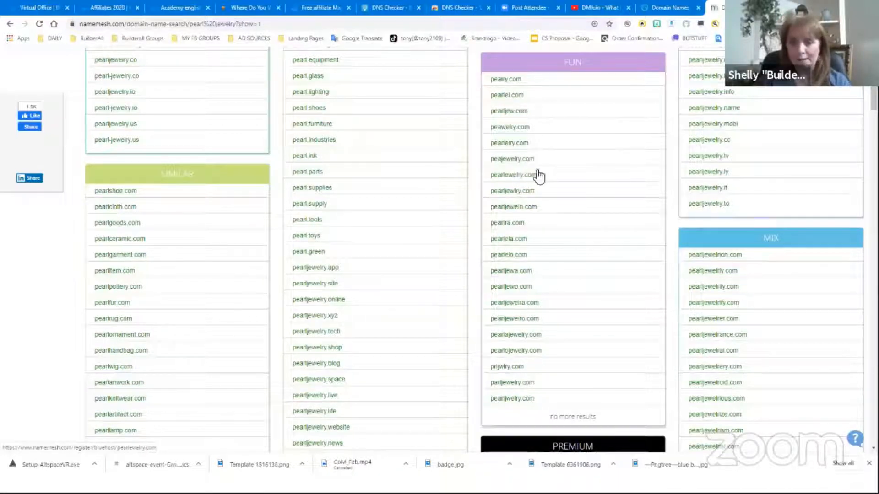
pyautogui.scroll(-1, 556, 294)
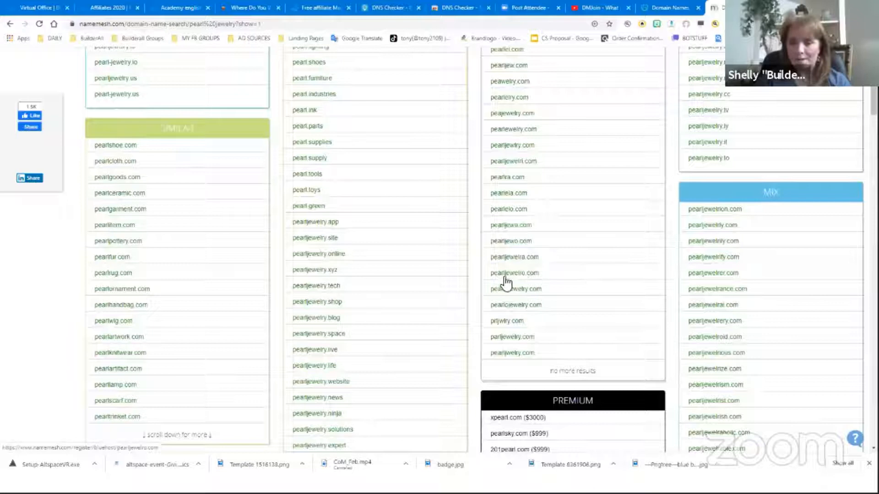
pyautogui.scroll(-1, 541, 353)
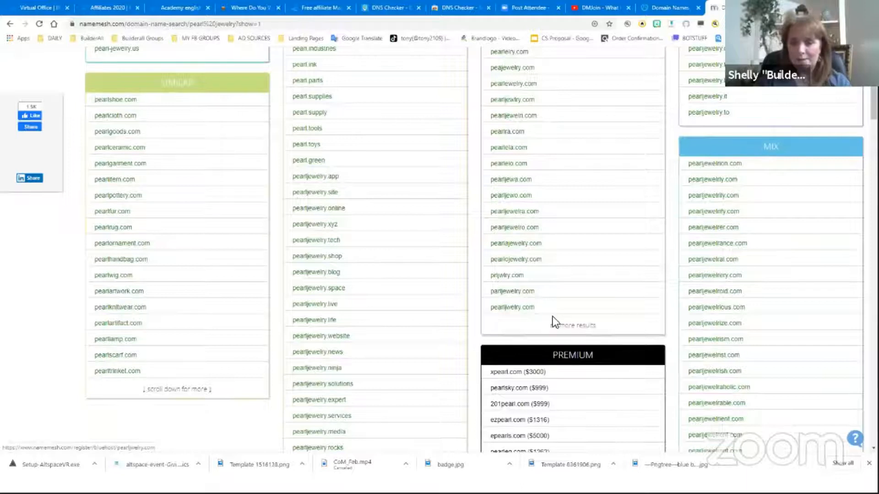
pyautogui.scroll(-3, 564, 333)
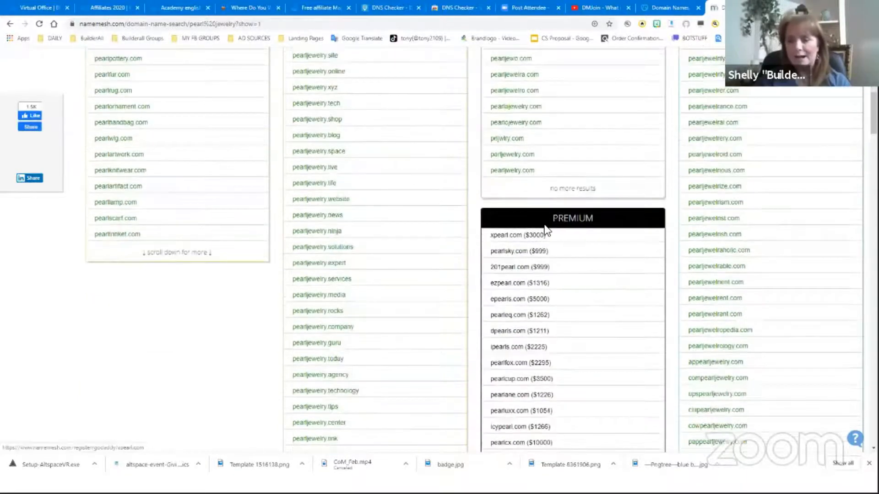
pyautogui.scroll(-2, 533, 293)
pyautogui.scroll(5, 588, 323)
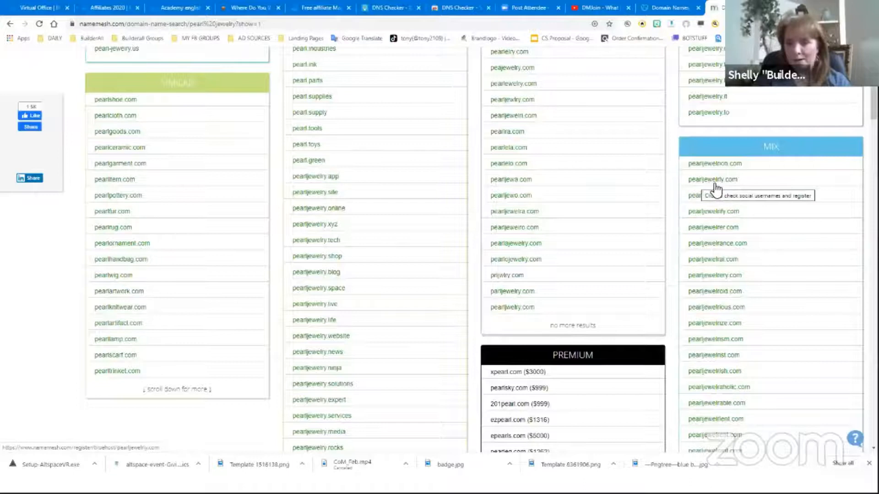
pyautogui.scroll(-2, 723, 305)
pyautogui.scroll(3, 724, 306)
pyautogui.scroll(2, 724, 305)
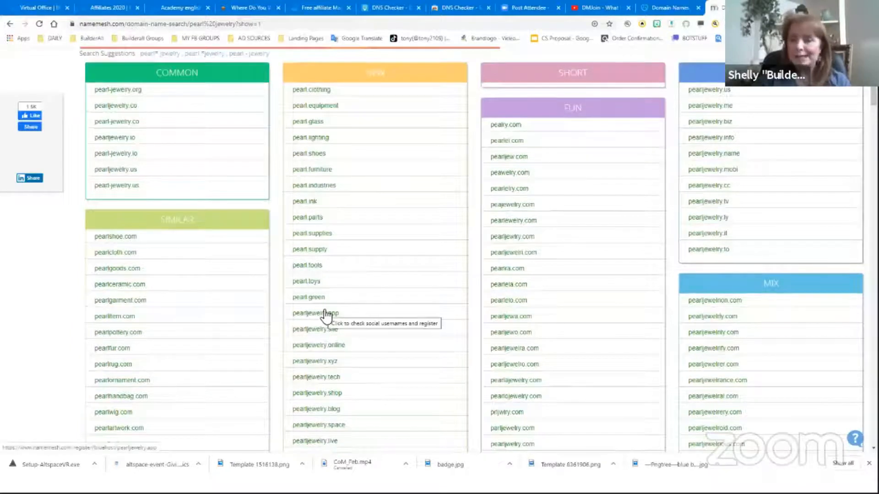
pyautogui.scroll(-1, 326, 315)
pyautogui.scroll(-1, 326, 315)
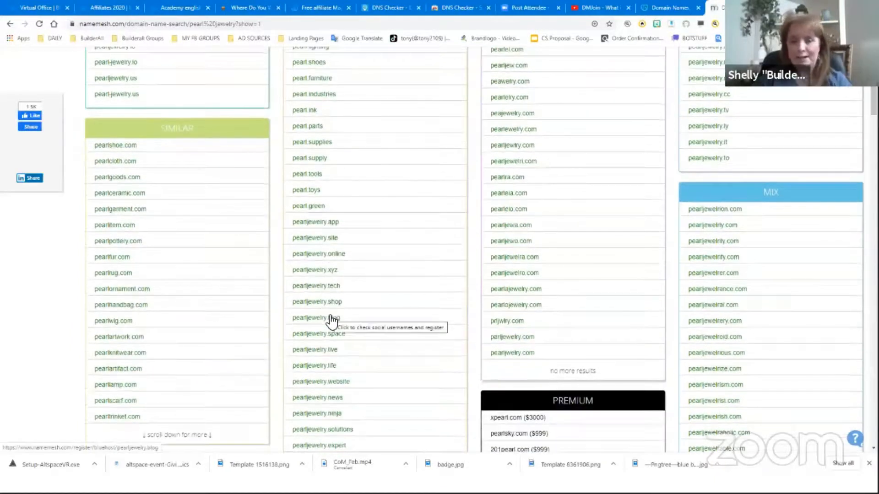
pyautogui.scroll(1, 331, 322)
pyautogui.scroll(3, 324, 305)
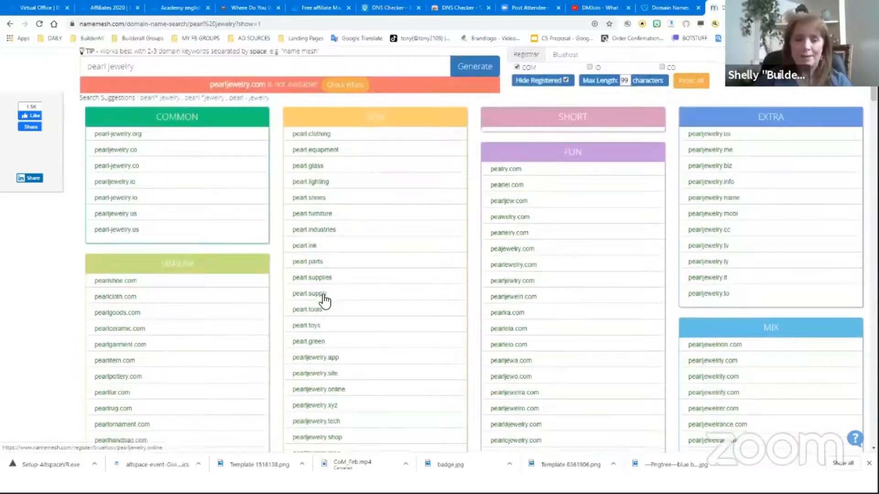
# Replace the keywords with pearl ring and generate new domain suggestions
pyautogui.tripleClick(128, 115)
pyautogui.write('pearl')
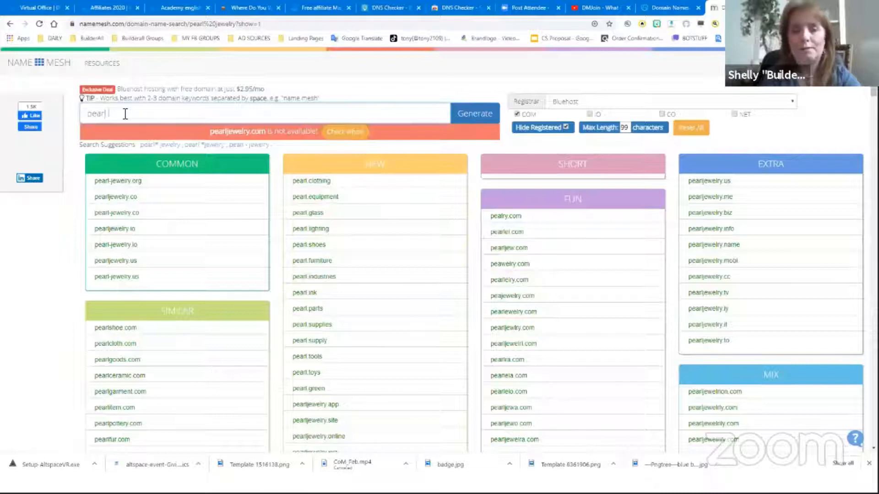
pyautogui.write(' ring')
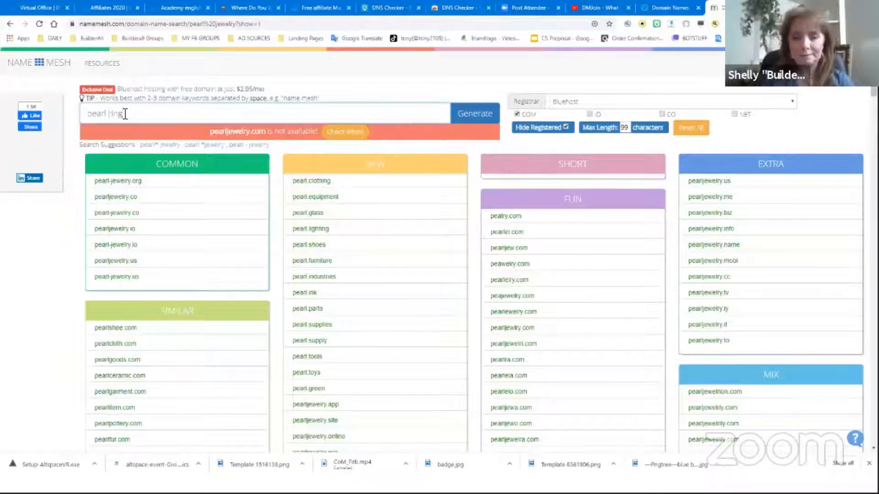
pyautogui.click(464, 118)
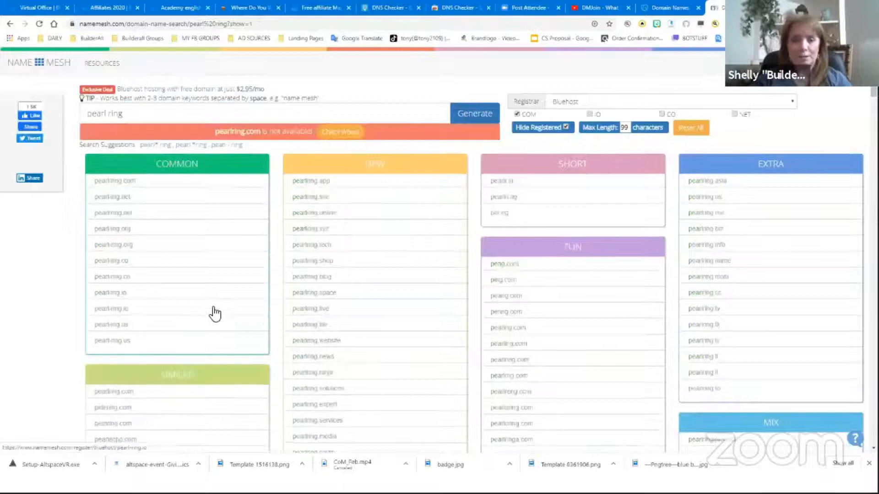
# Browse through the generated domain suggestions for pearl ring in each category
pyautogui.scroll(-1, 201, 314)
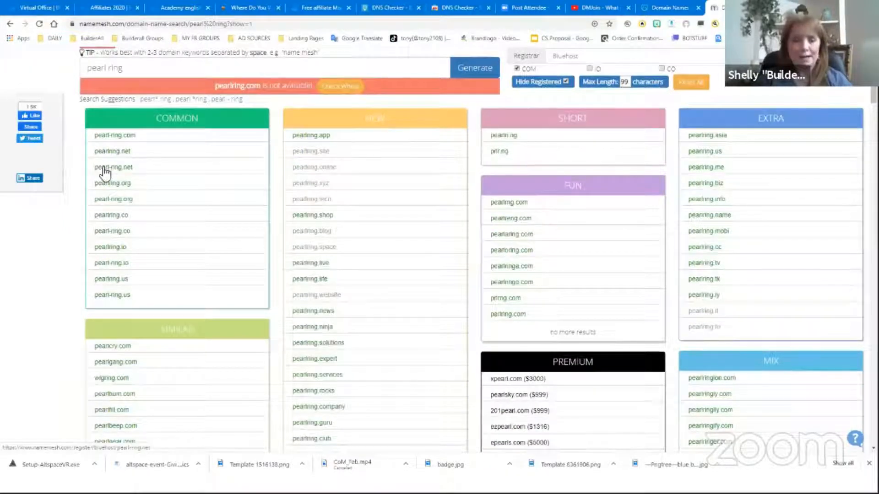
pyautogui.scroll(-3, 164, 316)
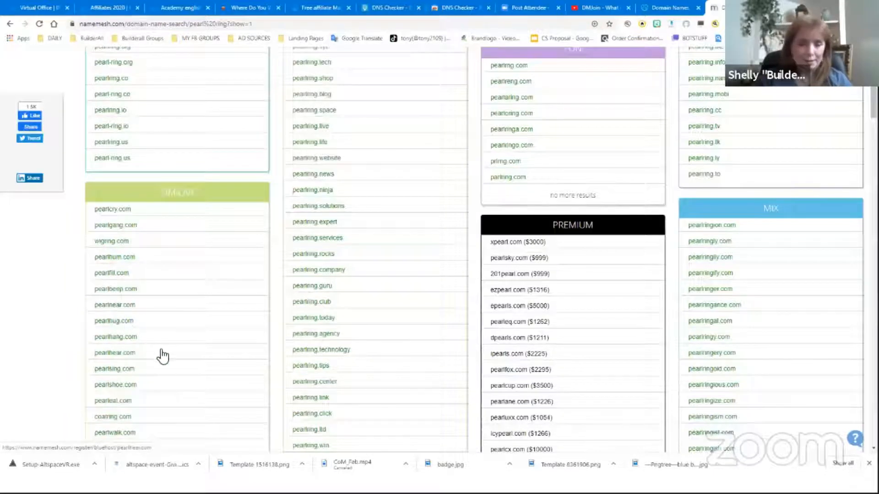
pyautogui.scroll(-1, 133, 327)
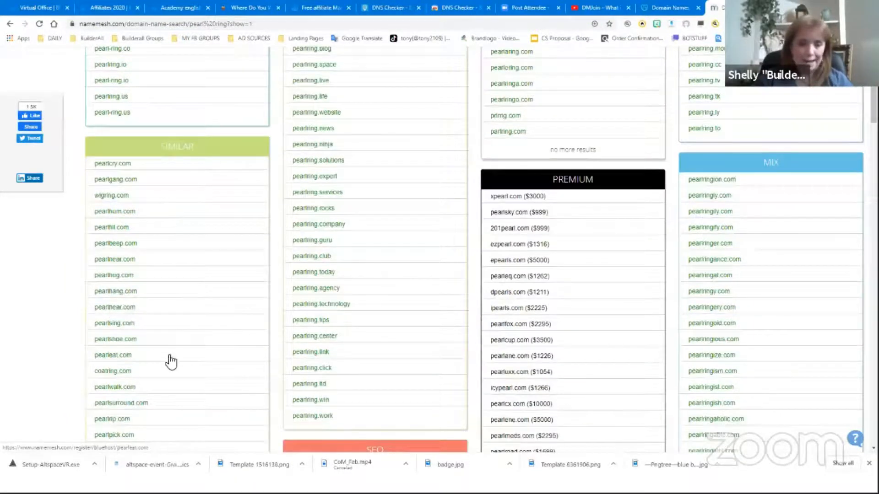
pyautogui.scroll(-1, 137, 327)
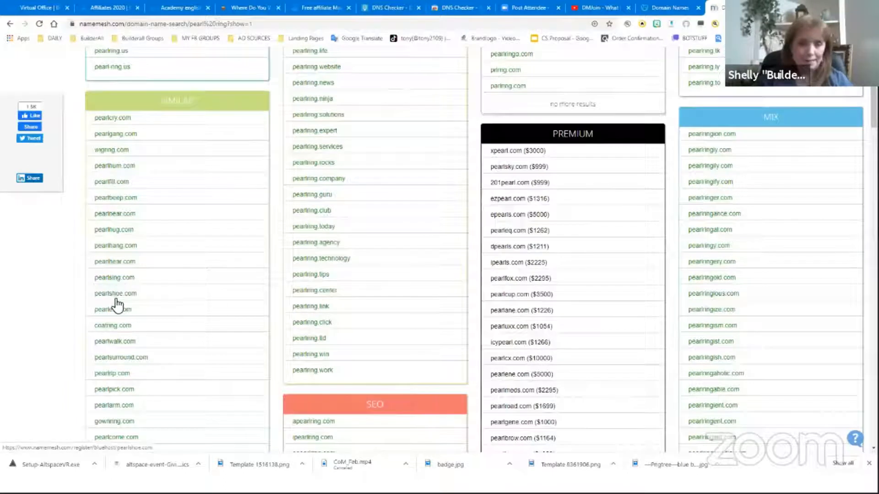
pyautogui.scroll(-1, 129, 326)
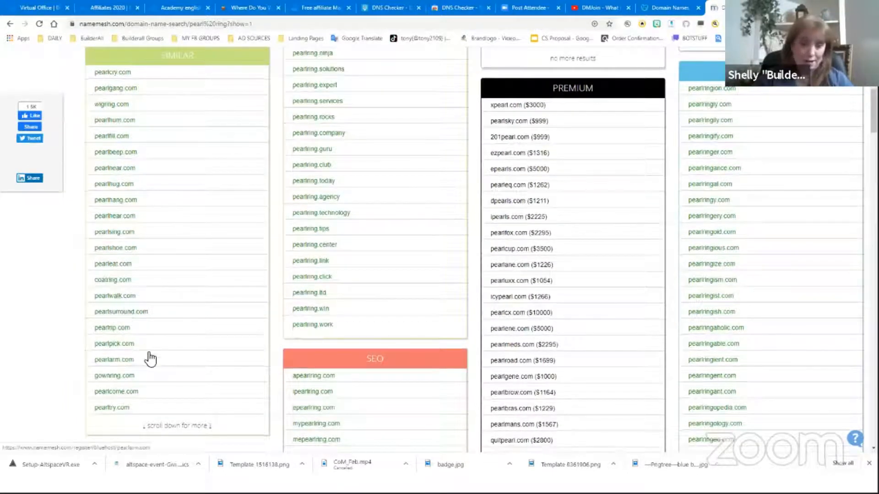
pyautogui.scroll(-1, 150, 359)
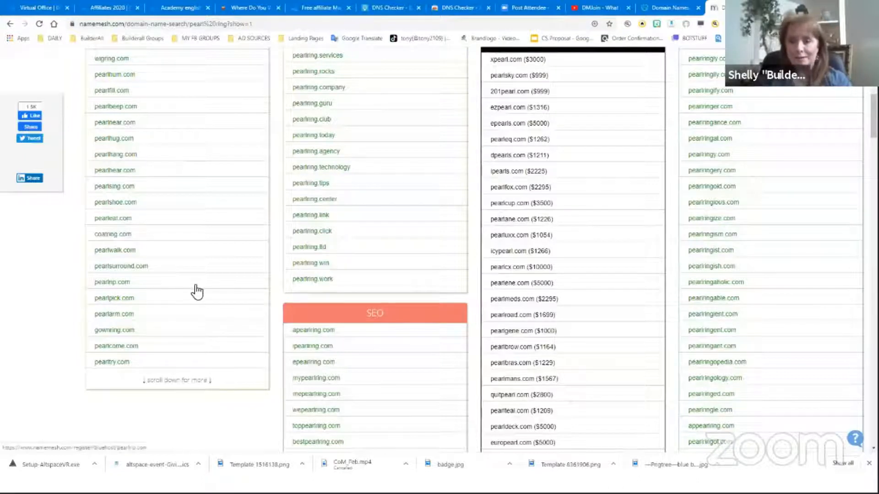
pyautogui.scroll(2, 197, 291)
pyautogui.scroll(2, 179, 150)
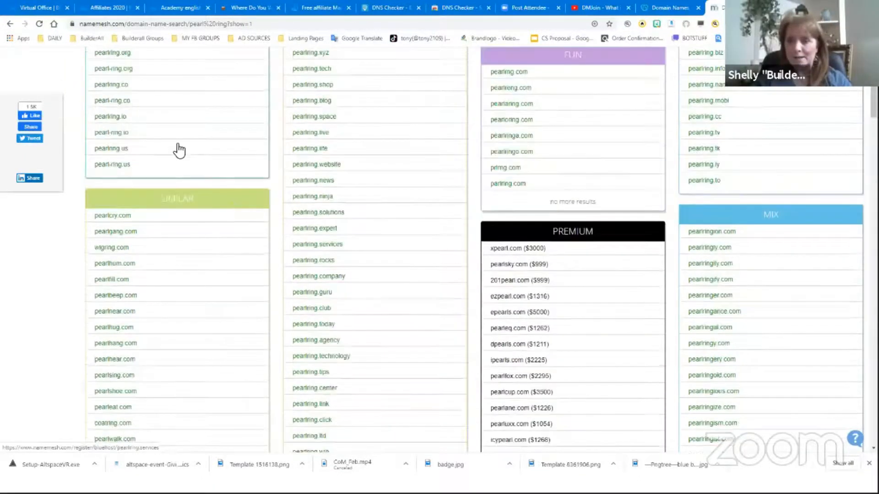
# Change the keywords to pearl necklace and generate new domain suggestions
pyautogui.scroll(4, 174, 147)
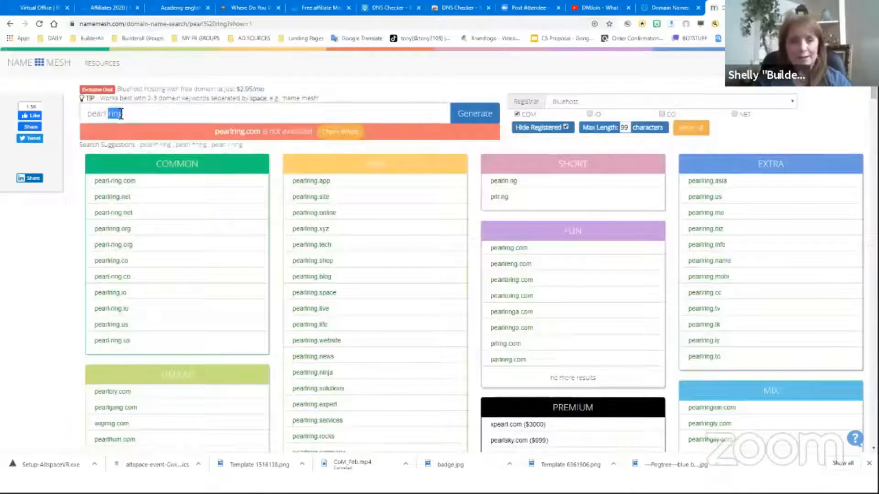
pyautogui.write('necklace')
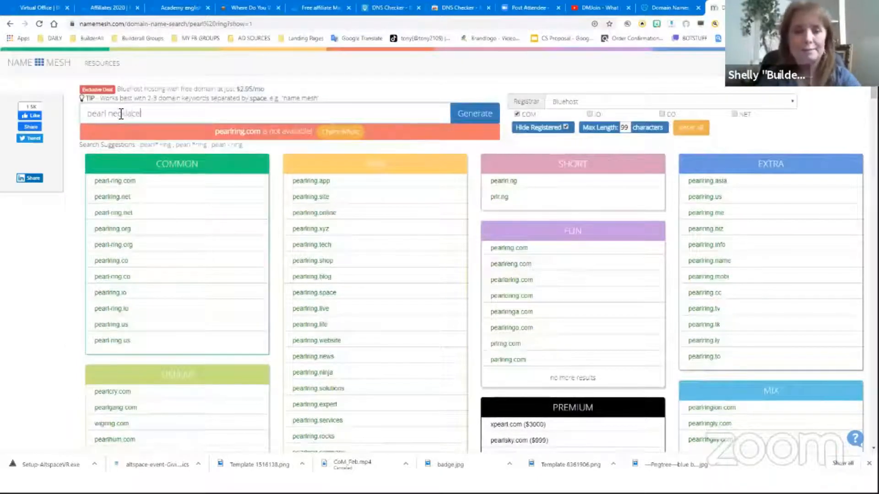
pyautogui.press('Return')
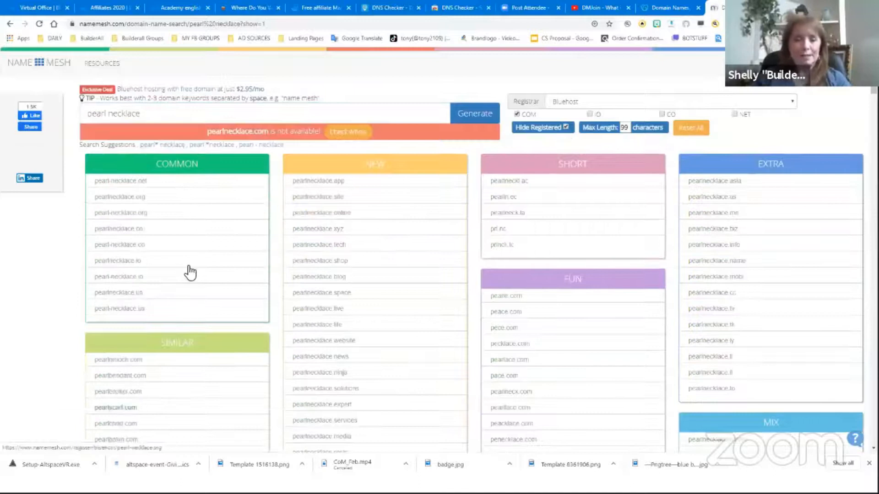
# Browse through the generated domain suggestions for pearl necklace in each category
pyautogui.scroll(-1, 163, 216)
pyautogui.scroll(-2, 170, 272)
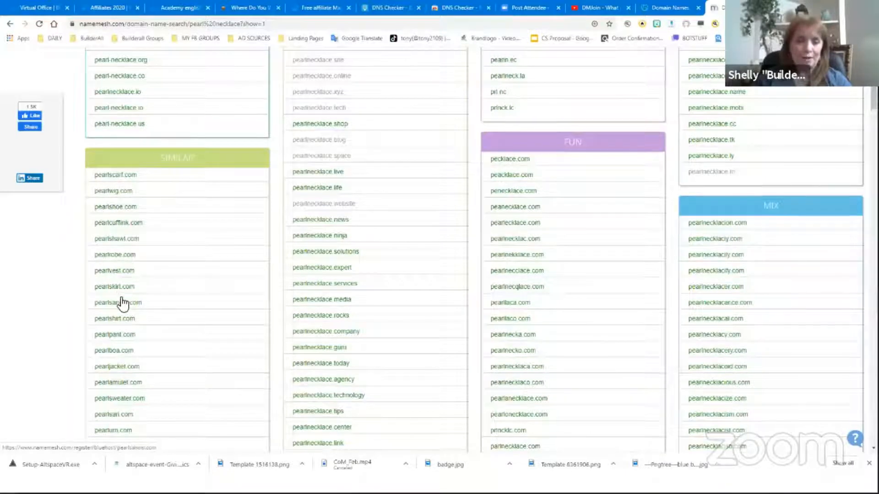
pyautogui.scroll(-1, 124, 341)
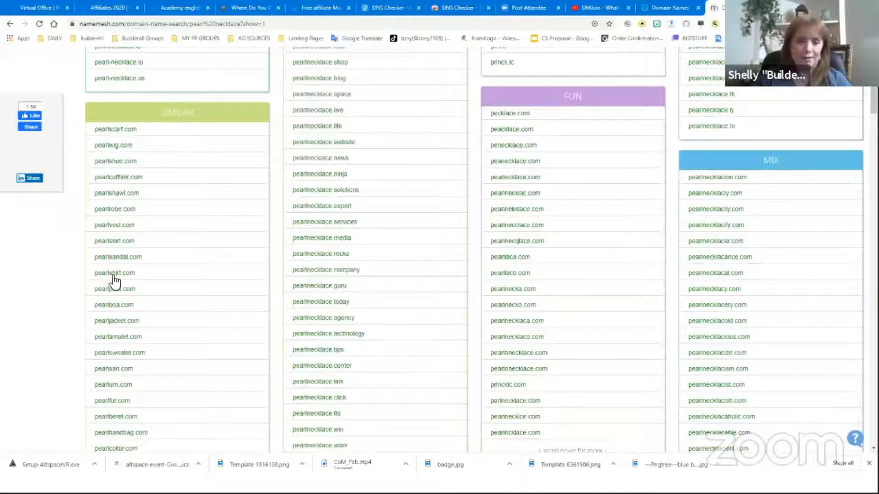
pyautogui.scroll(-2, 139, 345)
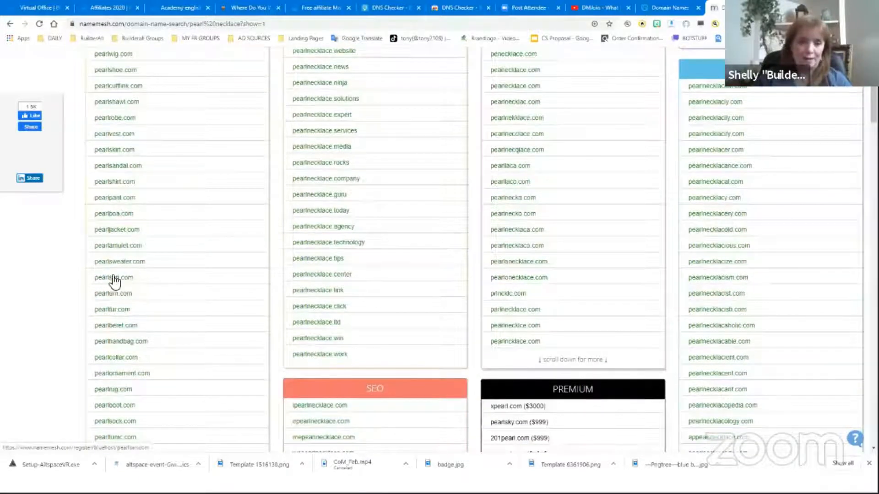
pyautogui.scroll(-1, 146, 308)
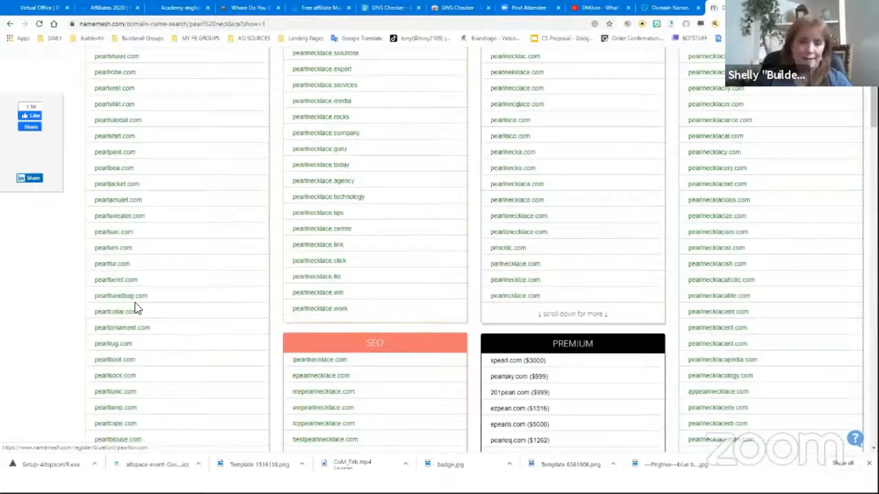
pyautogui.scroll(-1, 138, 309)
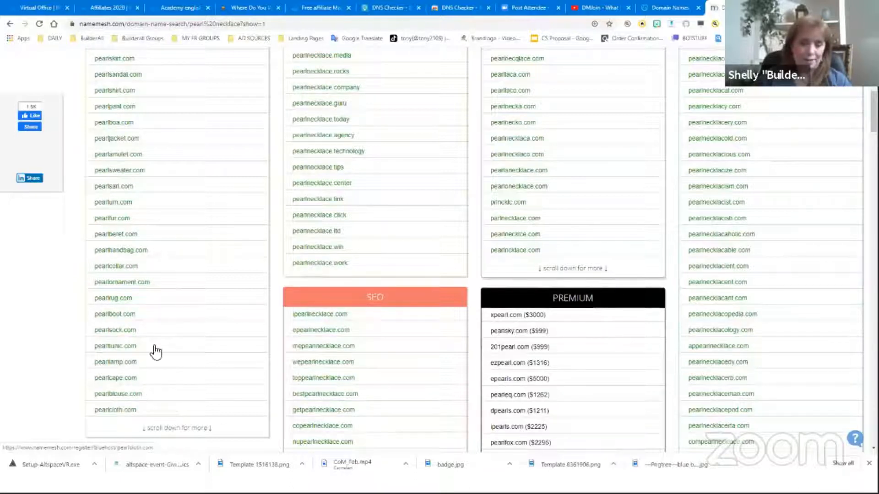
pyautogui.scroll(6, 229, 282)
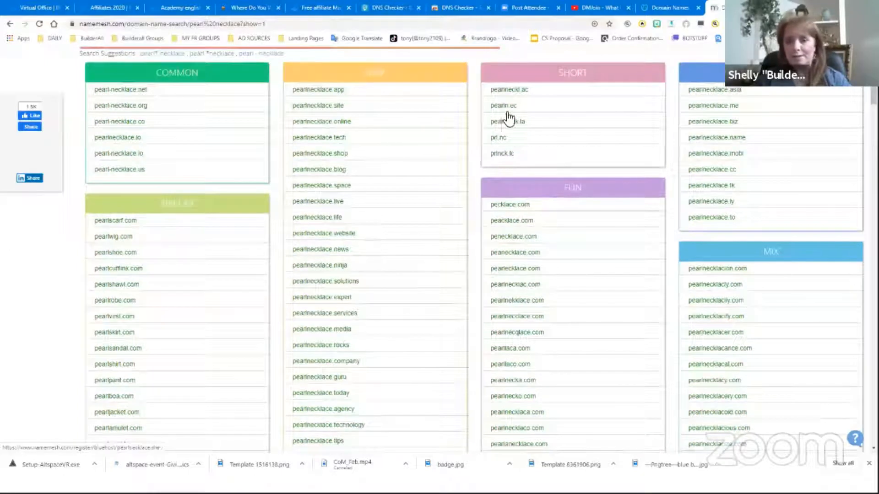
pyautogui.scroll(-1, 525, 220)
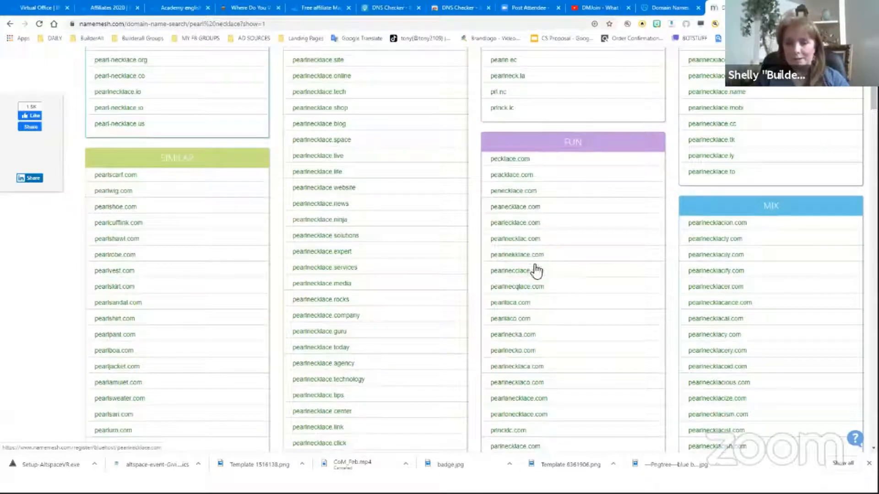
pyautogui.scroll(-3, 536, 330)
pyautogui.scroll(6, 536, 329)
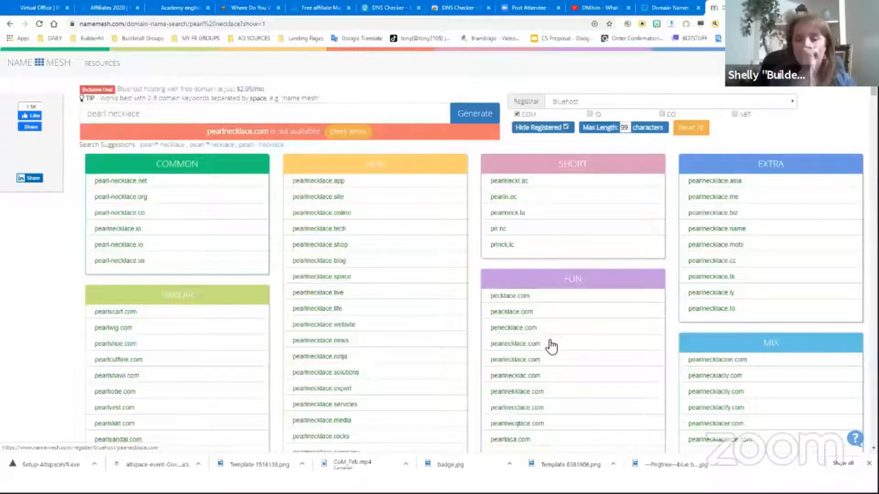
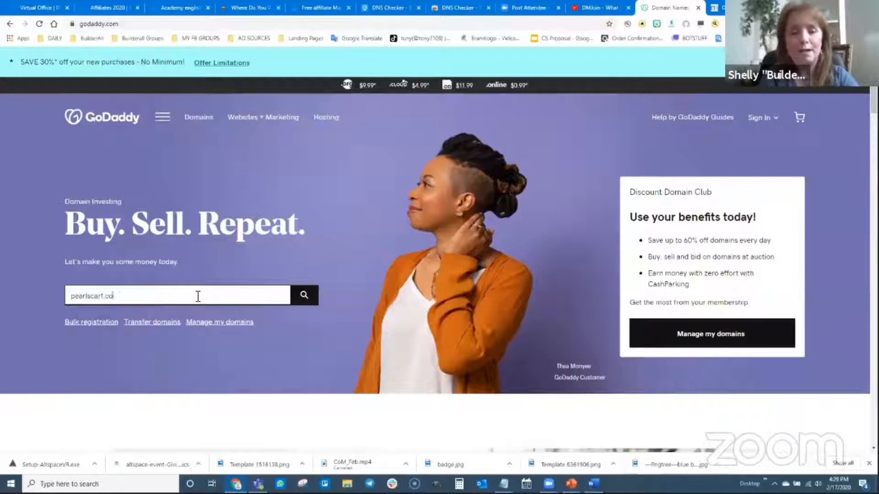
# Search GoDaddy for pearlscarf.com and add the available domain to the cart
pyautogui.press('Return')
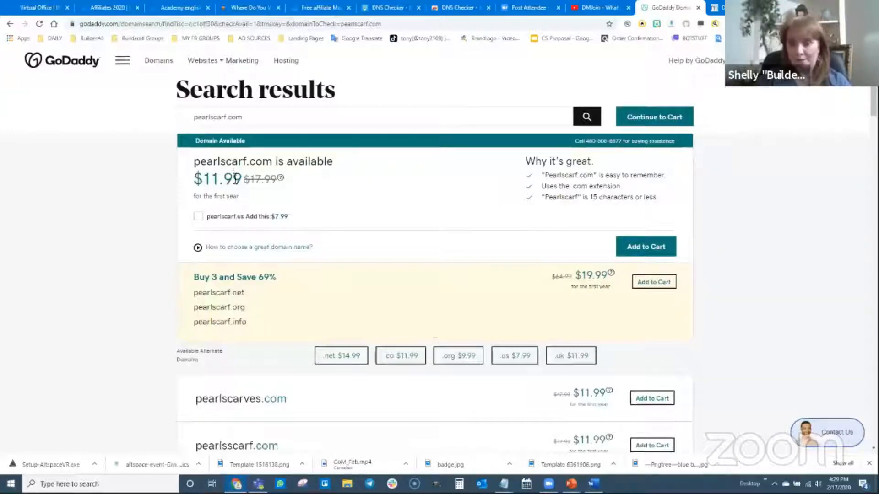
pyautogui.click(632, 247)
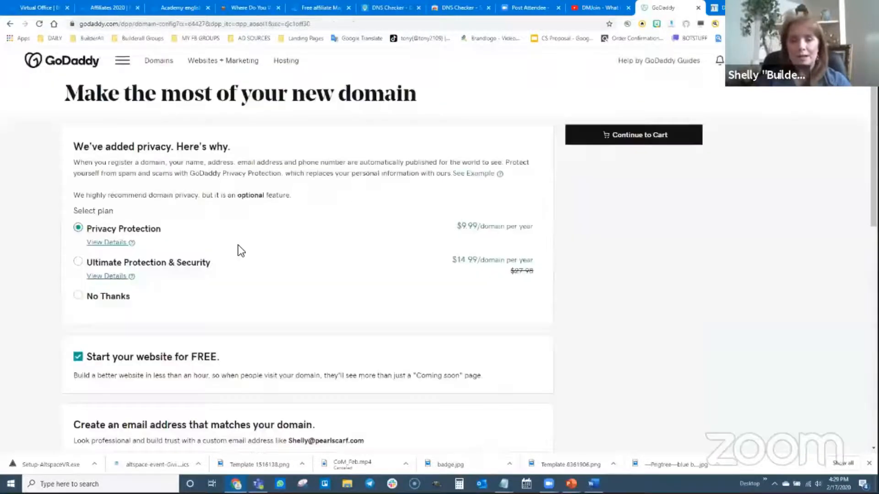
# Decline privacy protection and the free website option, then continue to the cart
pyautogui.scroll(-1, 41, 236)
pyautogui.click(78, 251)
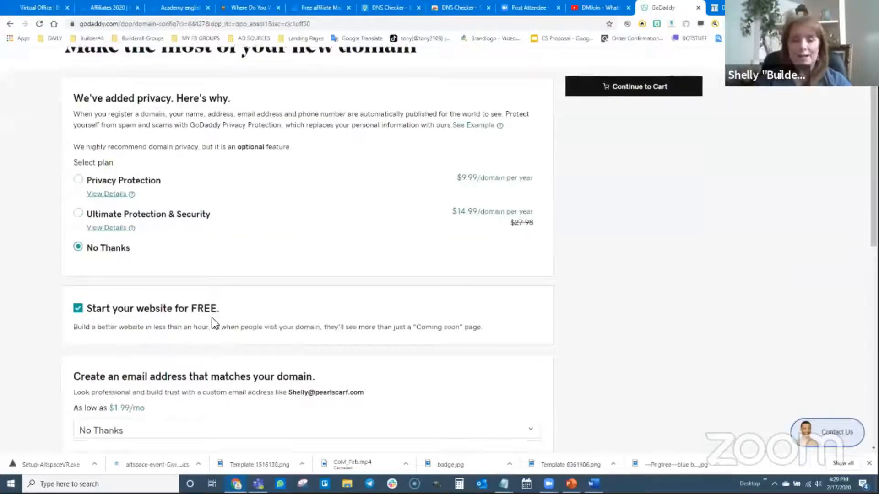
pyautogui.scroll(-3, 106, 209)
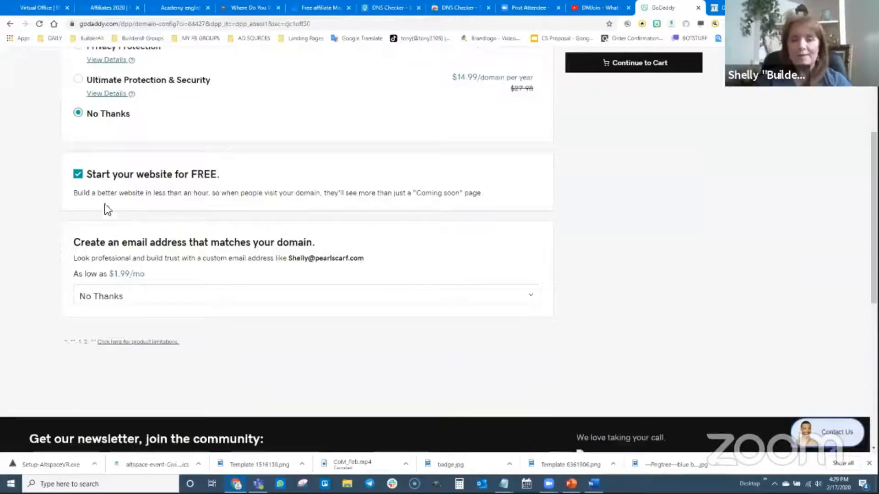
pyautogui.click(78, 174)
pyautogui.scroll(-1, 153, 308)
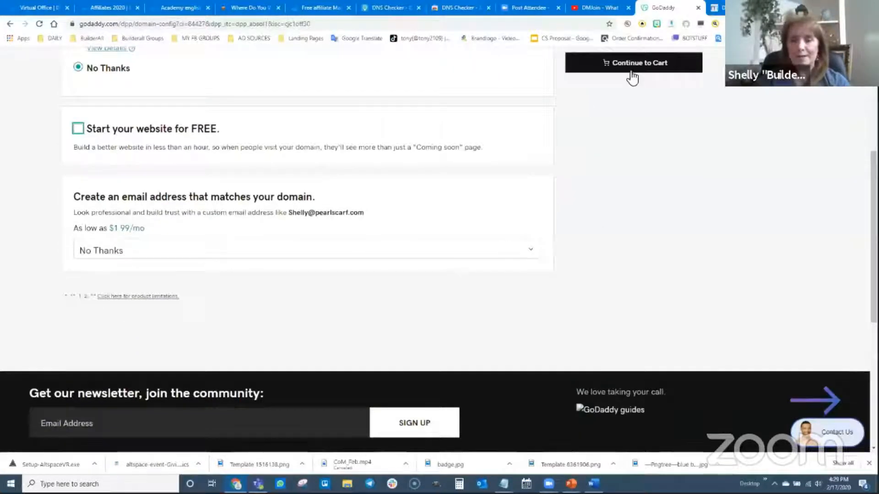
pyautogui.click(631, 69)
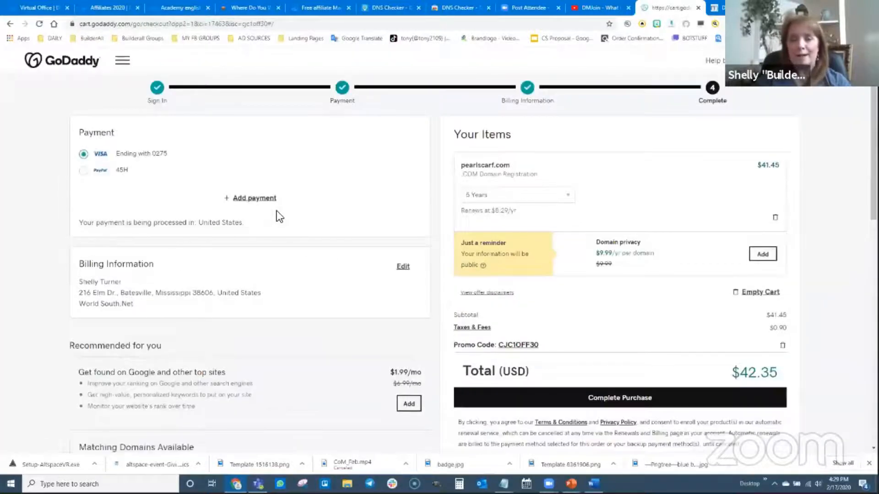
# Set the pearlscarf.com registration term to 1 Year and complete the purchase
pyautogui.scroll(-1, 183, 172)
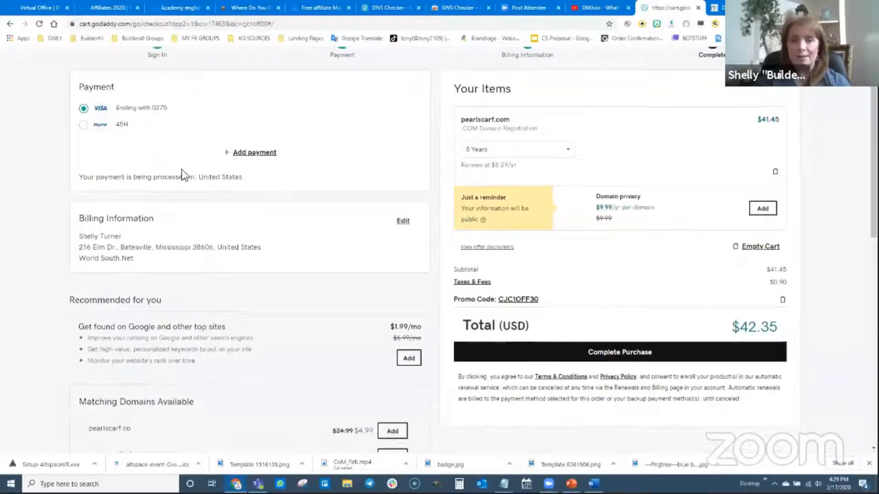
pyautogui.click(563, 152)
pyautogui.click(508, 169)
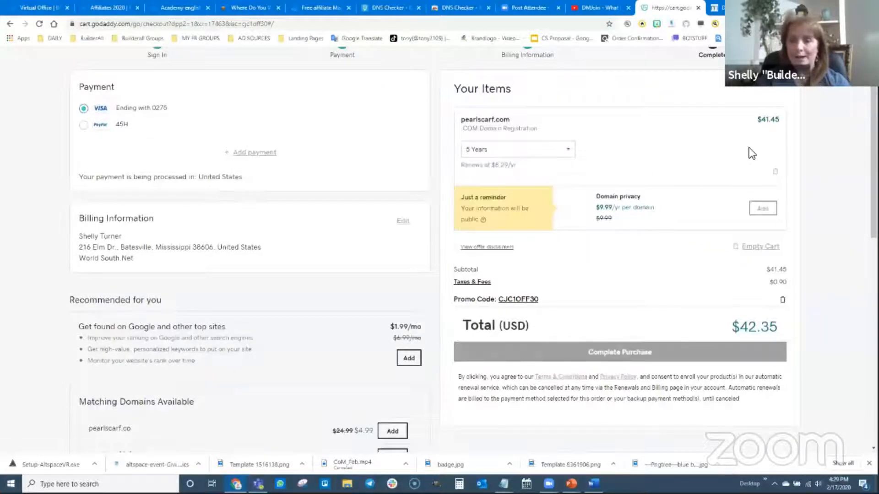
pyautogui.scroll(-1, 559, 279)
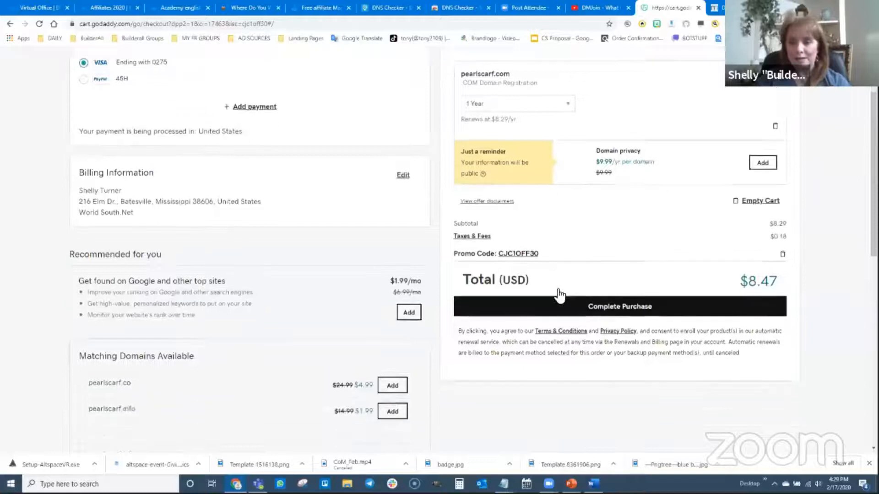
pyautogui.click(583, 306)
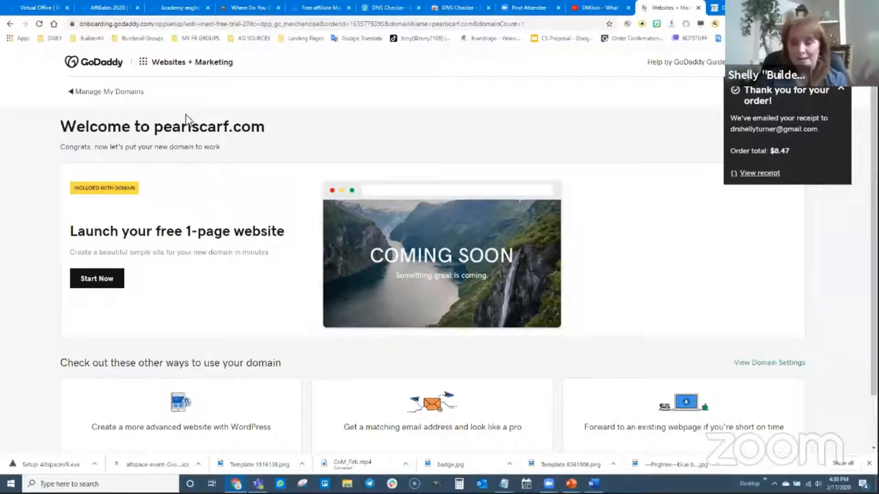
# Go to the domain manager and dismiss the quick announcement
pyautogui.click(91, 92)
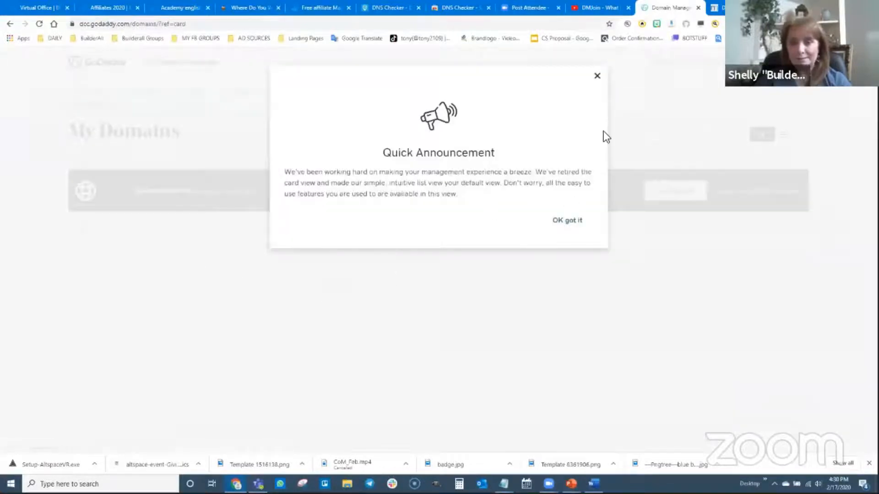
pyautogui.click(566, 220)
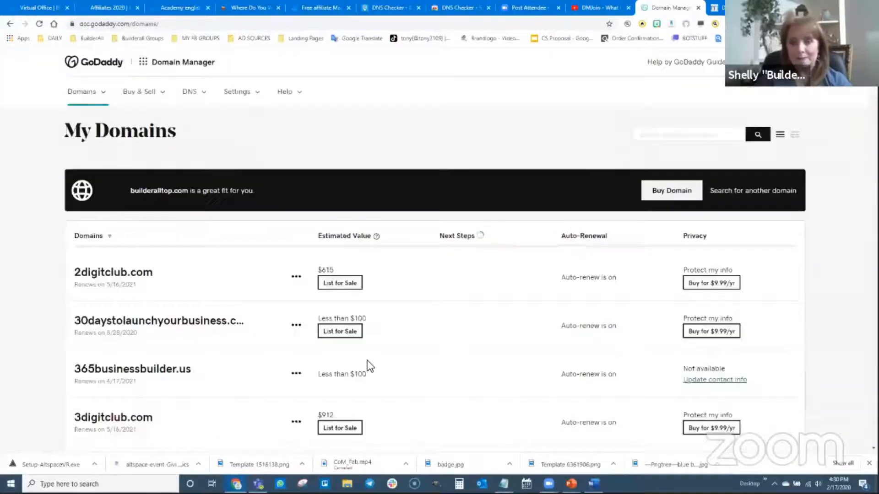
# Switch the My Domains page to the detailed list view
pyautogui.scroll(-1, 365, 360)
pyautogui.scroll(-2, 192, 357)
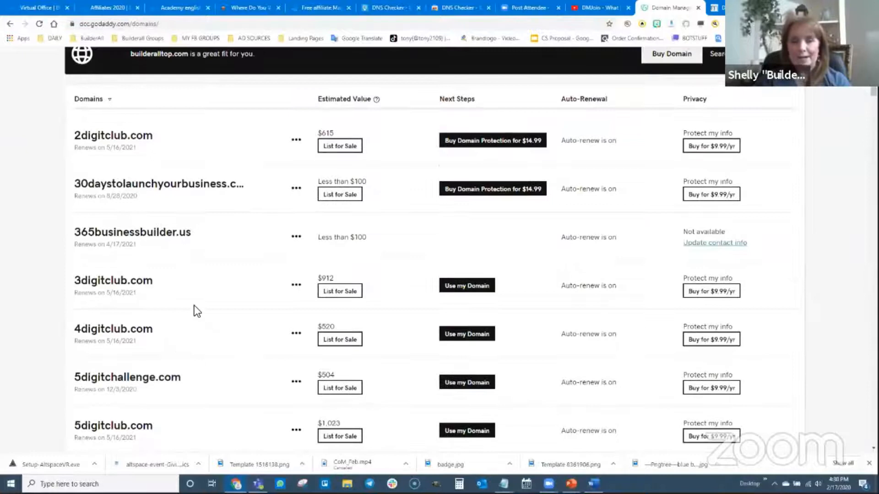
pyautogui.scroll(2, 553, 221)
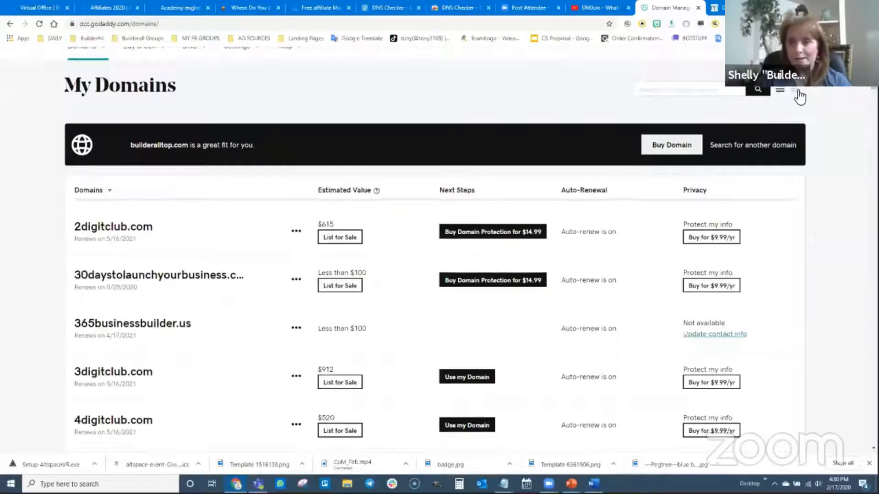
pyautogui.click(797, 91)
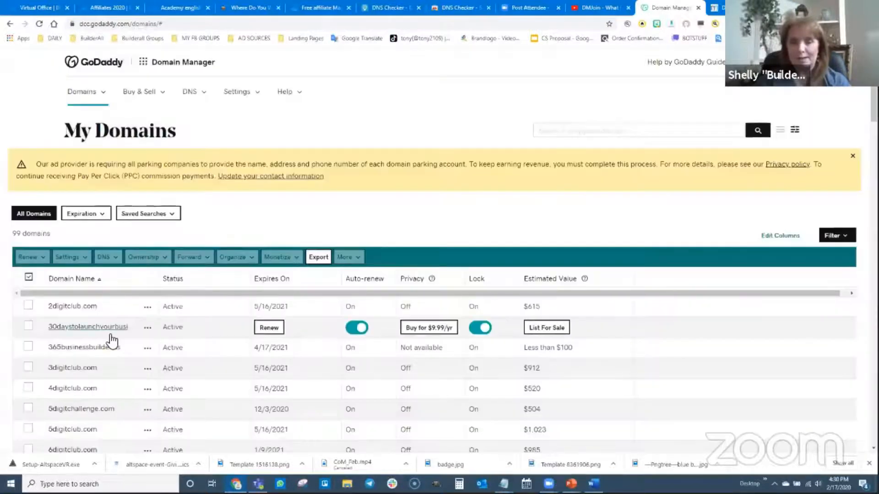
# Try to open the settings of pearlscarf.com from the domain list
pyautogui.scroll(-2, 111, 341)
pyautogui.scroll(-20, 111, 341)
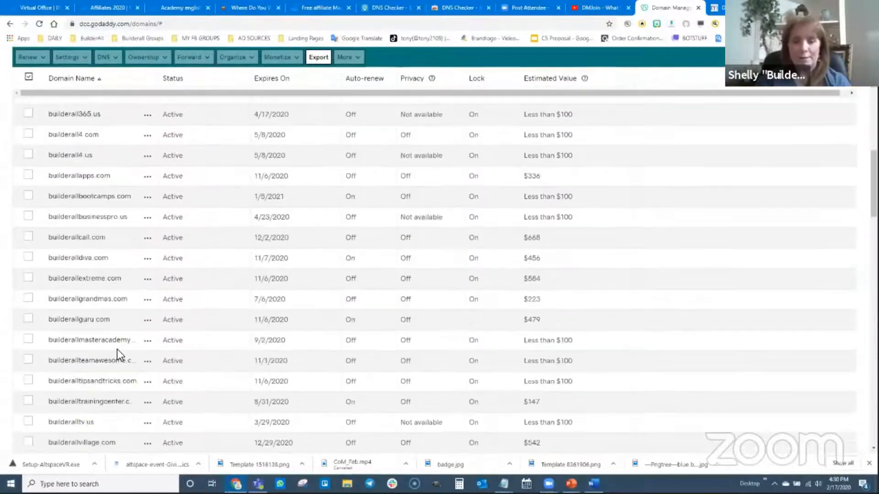
pyautogui.scroll(-15, 118, 349)
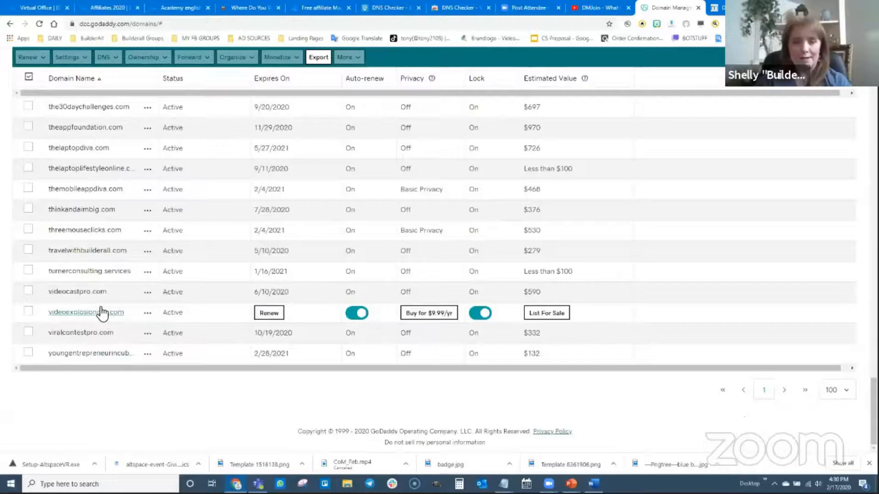
pyautogui.scroll(3, 101, 289)
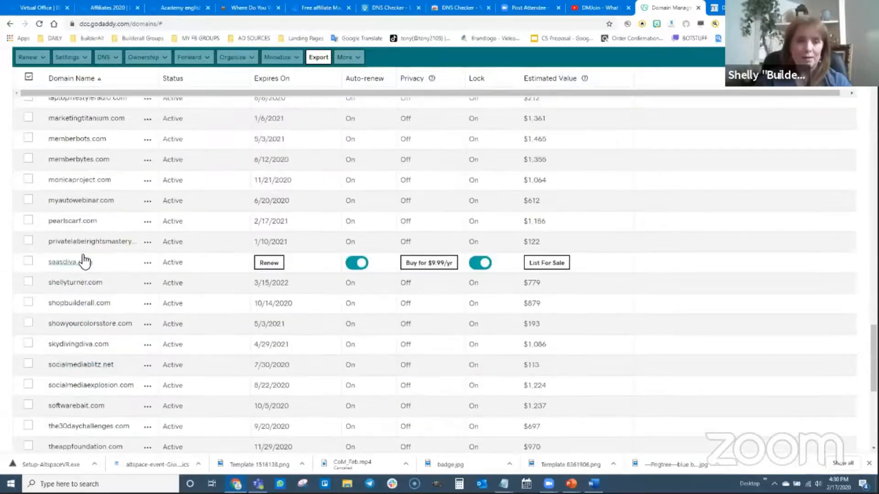
pyautogui.click(71, 224)
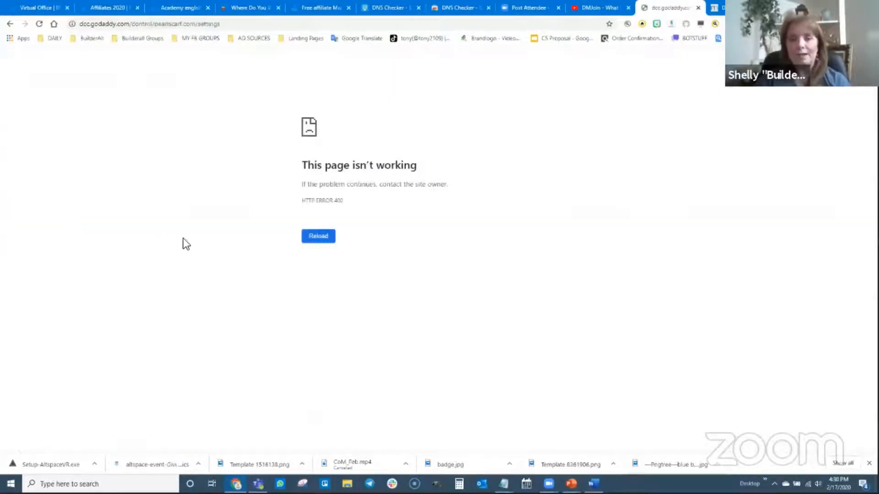
pyautogui.click(10, 24)
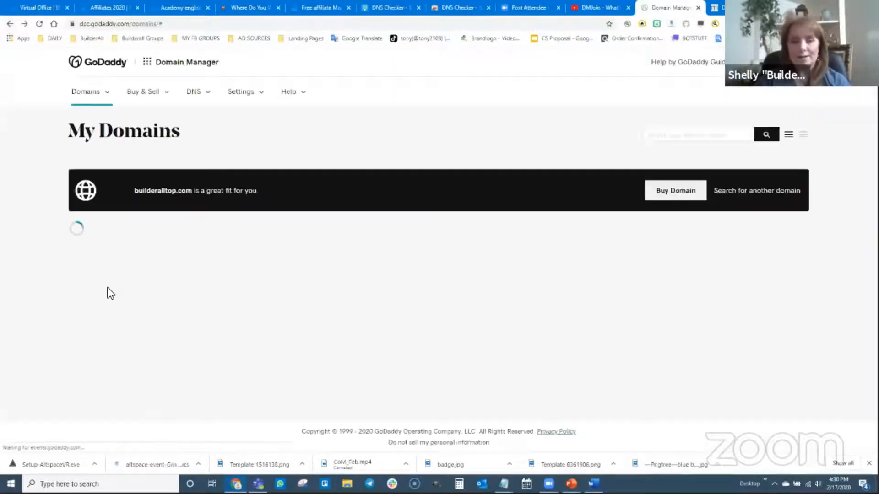
# Try again to open pearlscarf.com's settings from the card view of the domain list
pyautogui.scroll(-13, 191, 279)
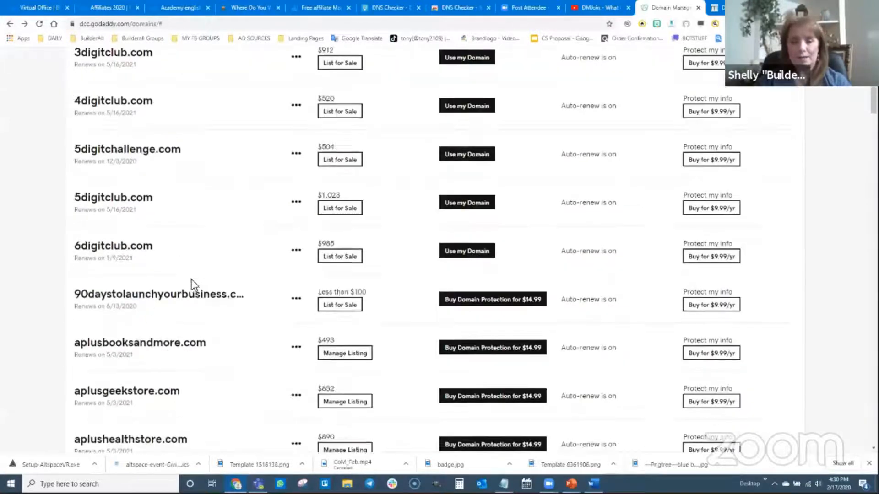
pyautogui.scroll(-20, 157, 313)
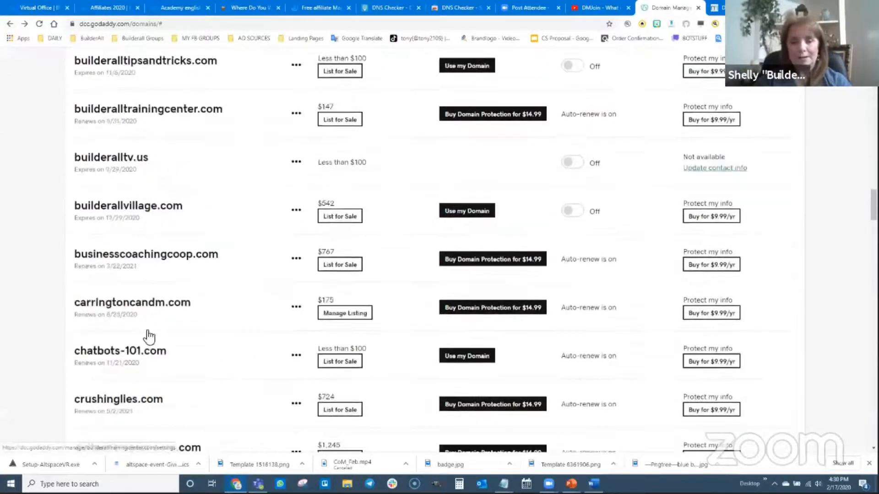
pyautogui.scroll(-20, 148, 336)
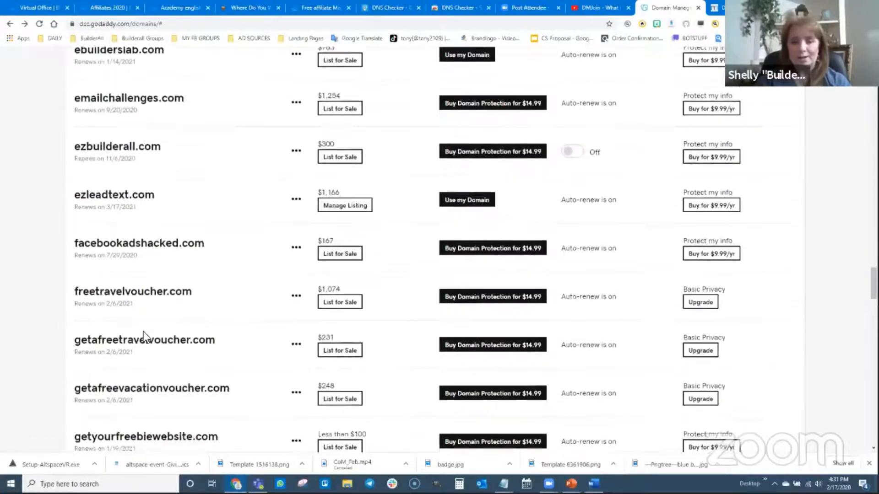
pyautogui.scroll(-16, 142, 350)
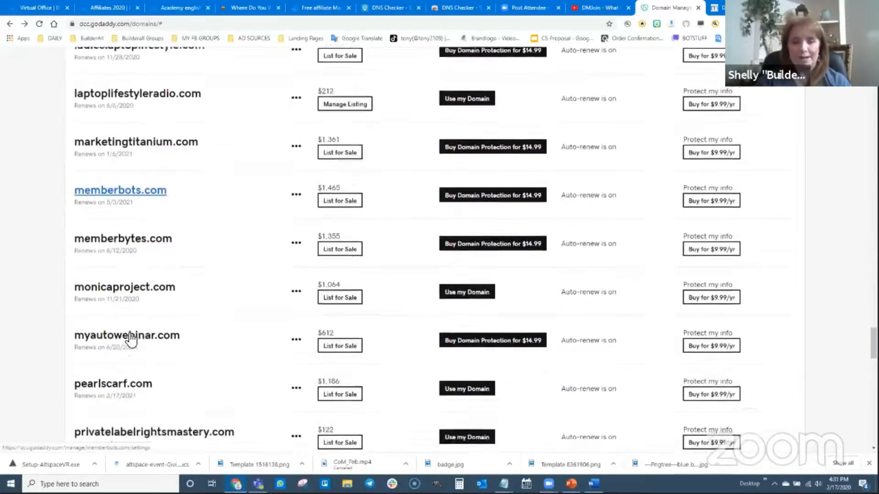
pyautogui.scroll(-1, 130, 339)
pyautogui.click(108, 254)
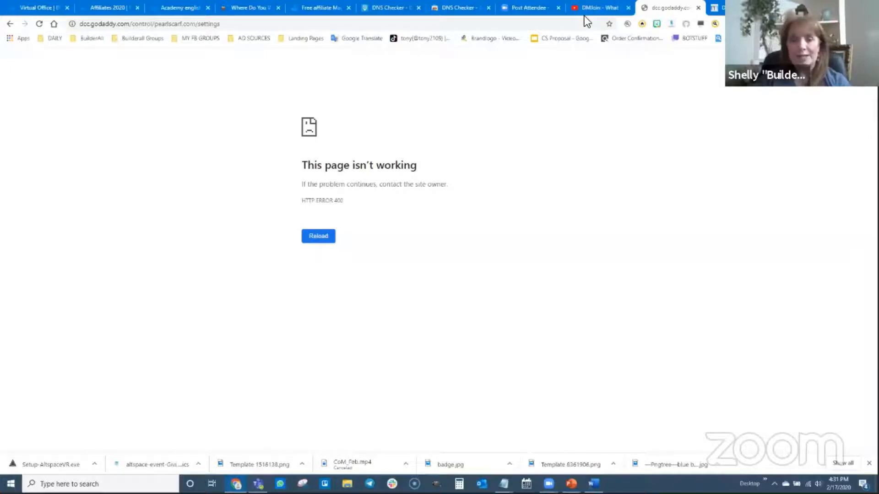
# Switch to DNS Checker and run an NS record check for pearlscarf.com
pyautogui.click(462, 8)
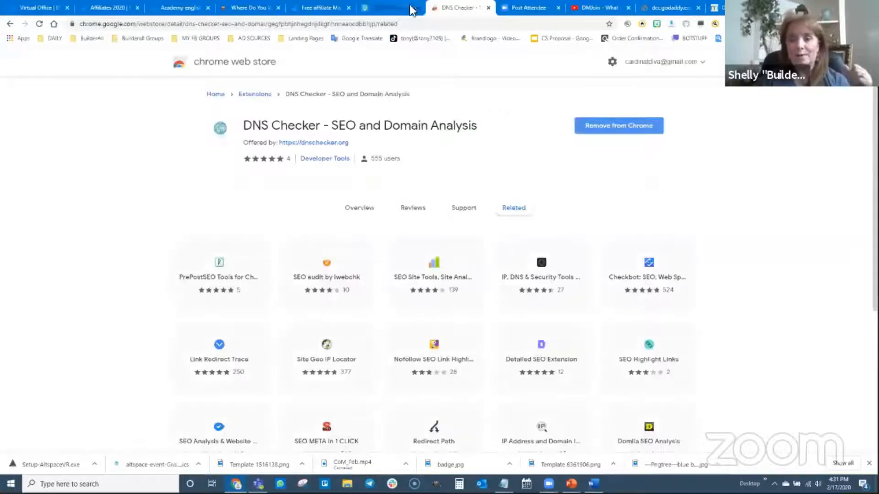
pyautogui.click(488, 8)
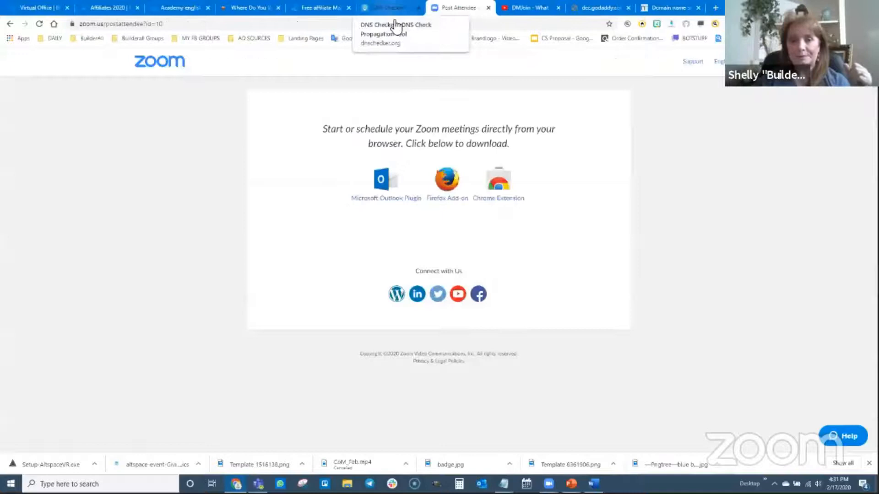
pyautogui.click(394, 10)
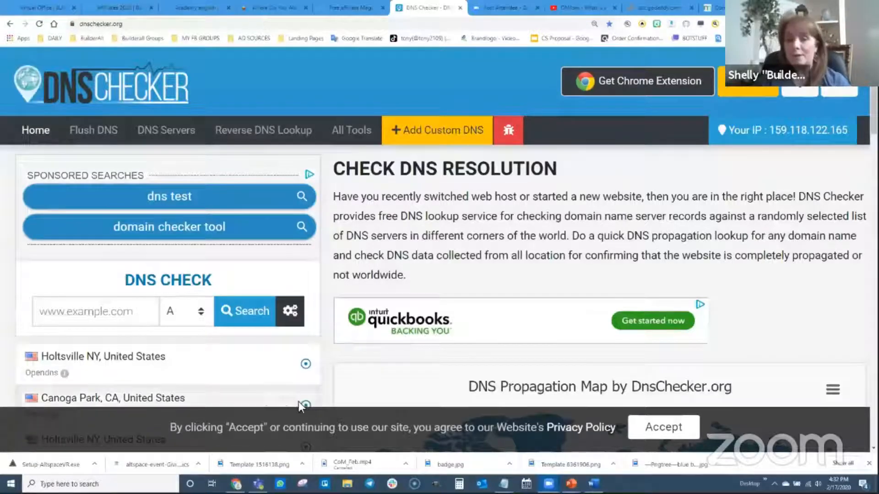
pyautogui.click(78, 312)
pyautogui.write('pearls')
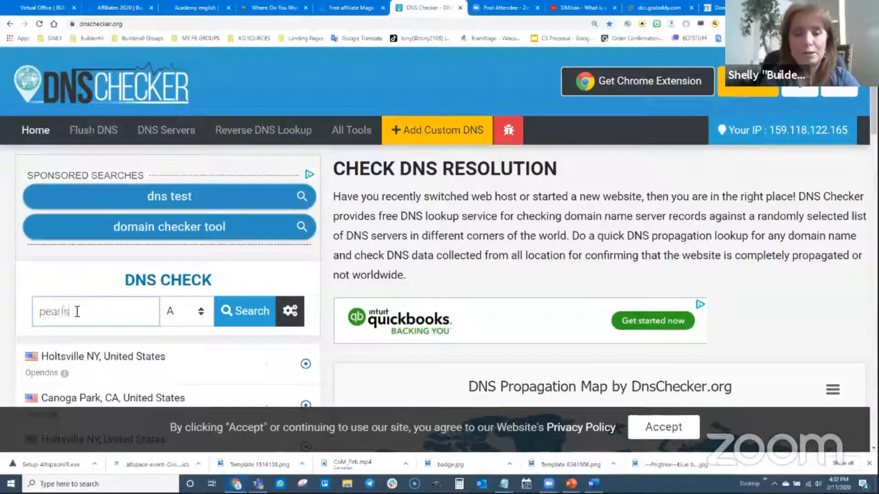
pyautogui.write('carf.com')
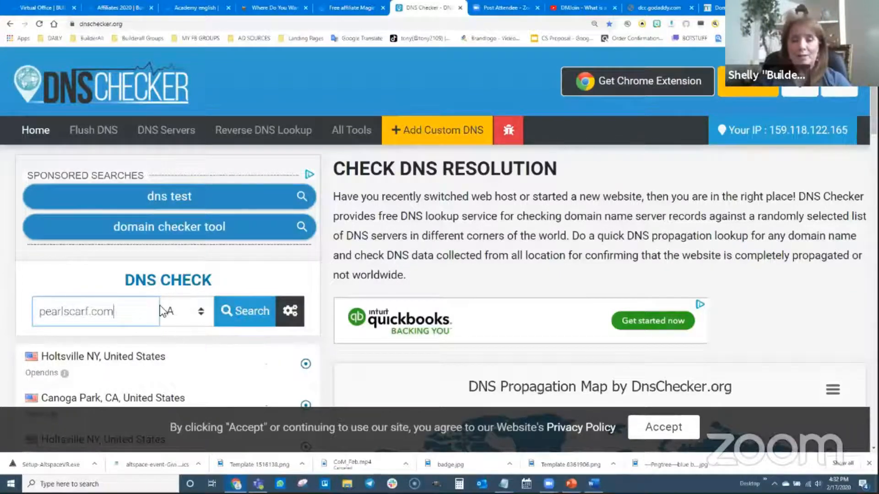
pyautogui.click(196, 312)
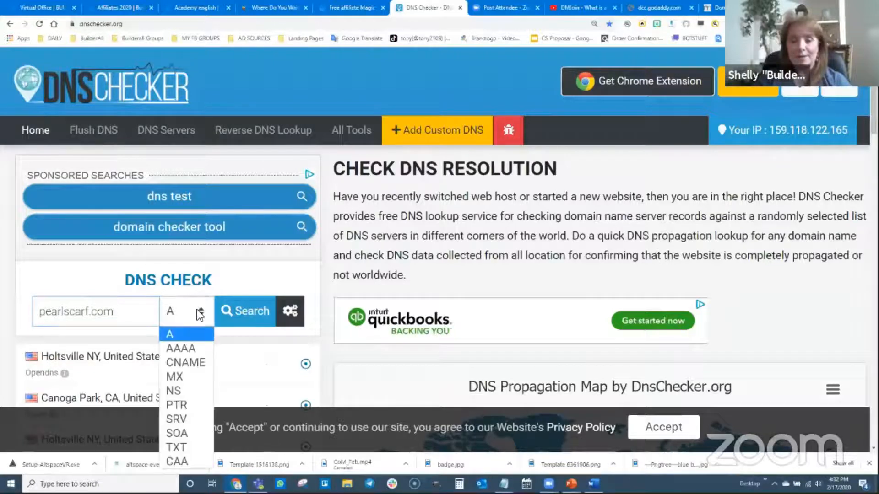
pyautogui.click(188, 391)
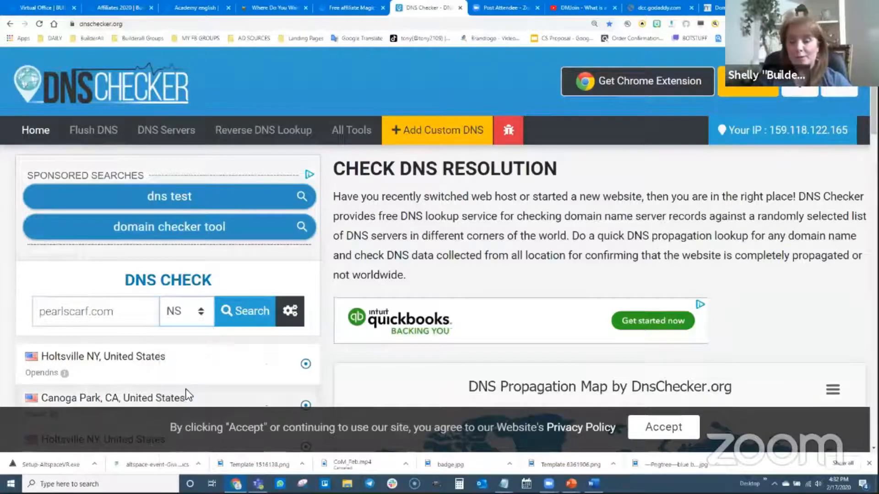
pyautogui.click(254, 315)
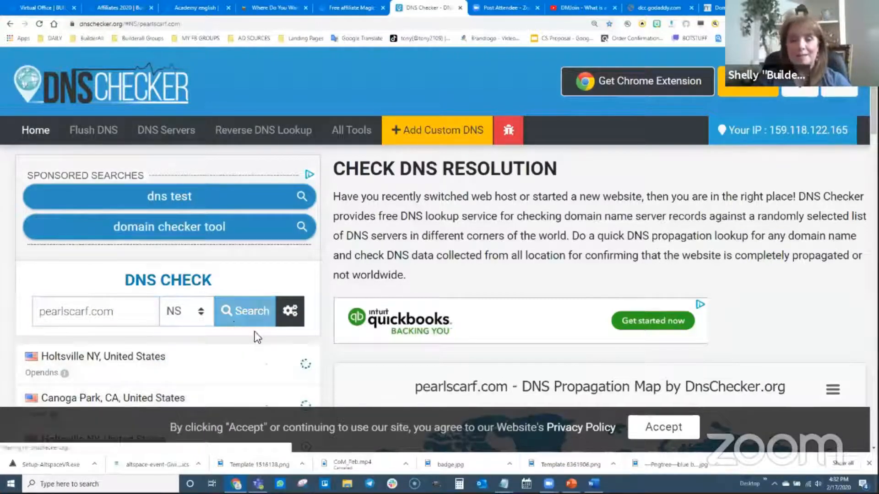
# Review the NS propagation results, then return to the GoDaddy domain settings tab
pyautogui.scroll(-3, 232, 320)
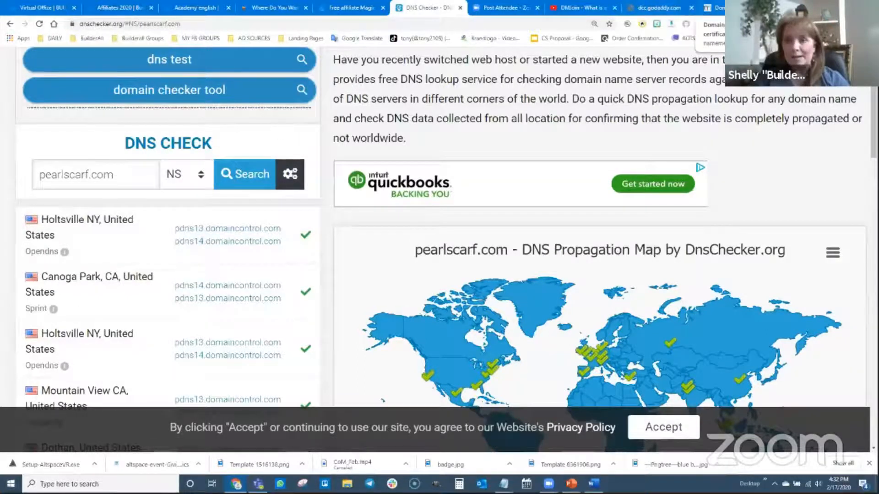
pyautogui.click(717, 8)
pyautogui.click(659, 8)
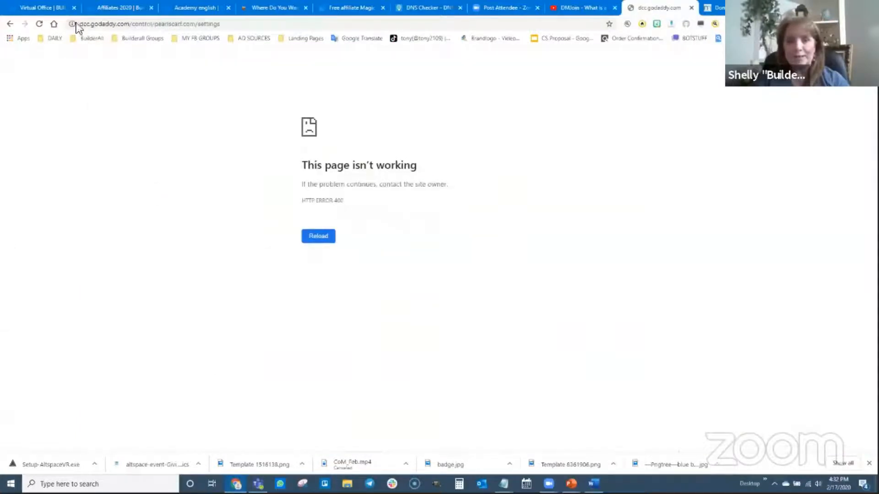
# Go back to the domain list and open pearlscarf.com's domain settings
pyautogui.click(10, 24)
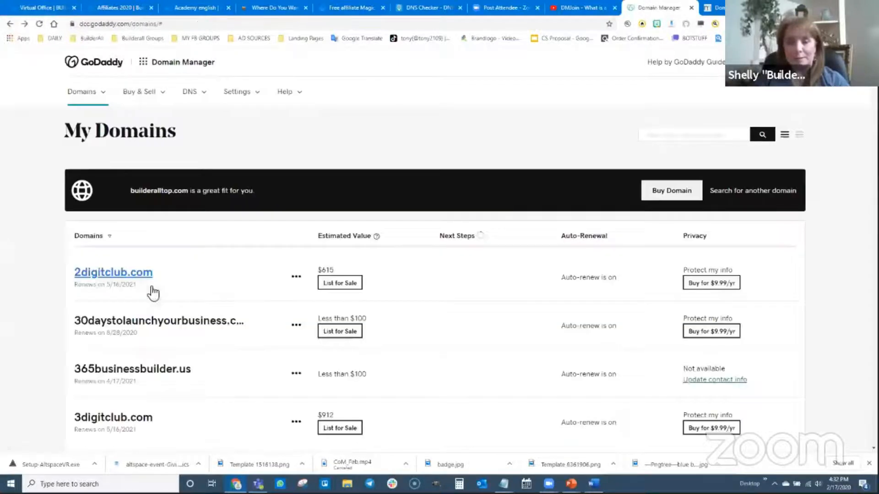
pyautogui.scroll(-10, 152, 287)
pyautogui.scroll(-20, 151, 320)
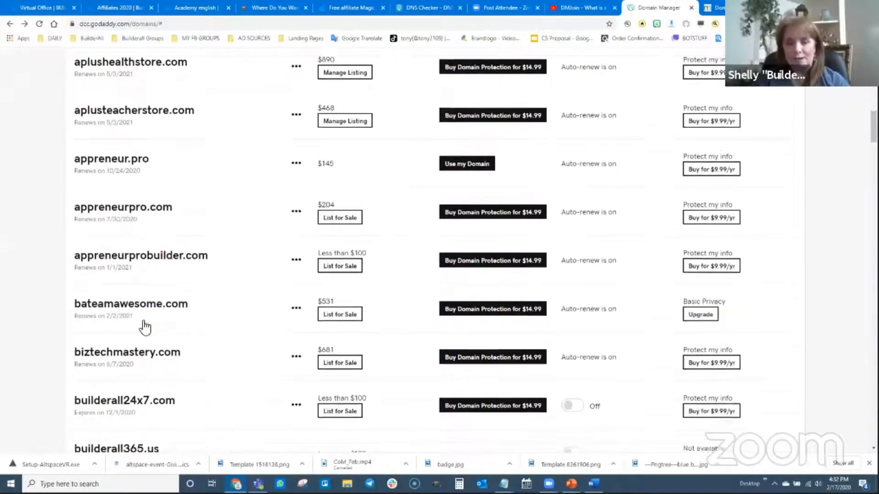
pyautogui.scroll(-16, 135, 321)
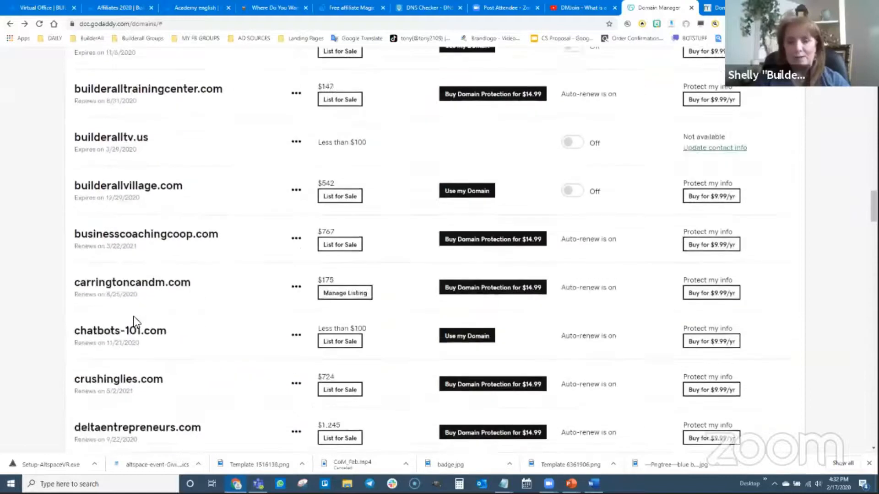
pyautogui.scroll(-20, 137, 319)
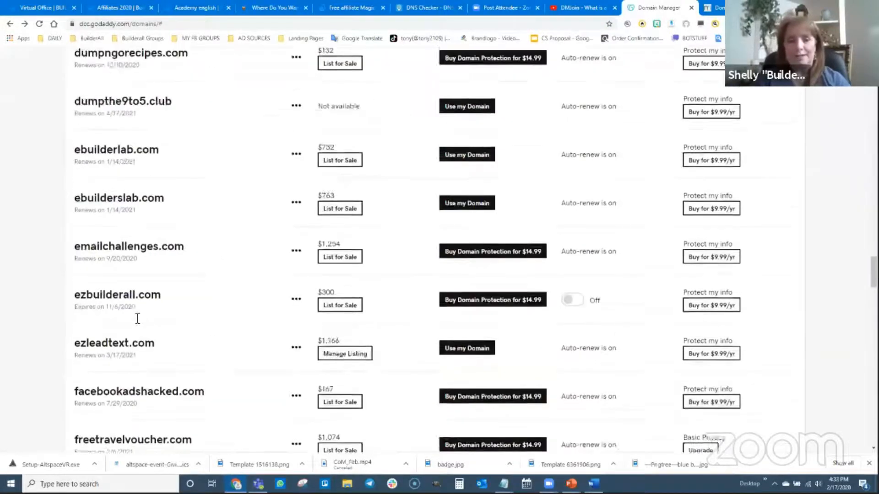
pyautogui.scroll(-10, 133, 325)
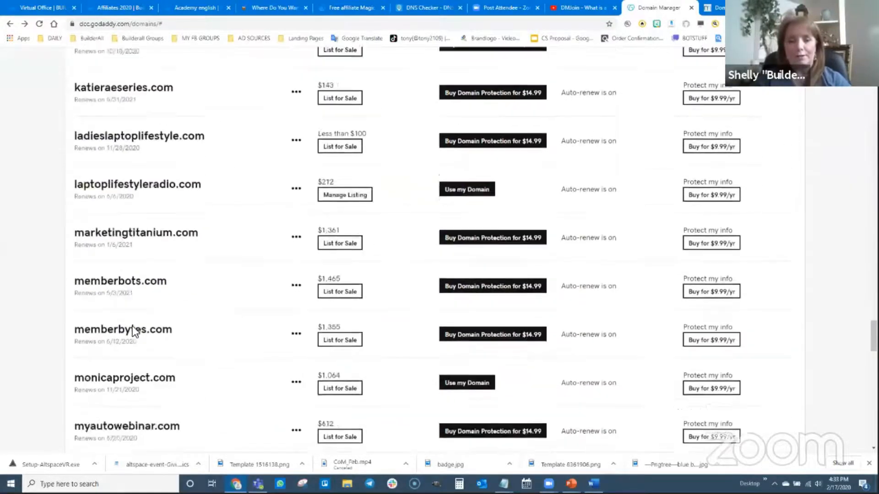
pyautogui.click(117, 256)
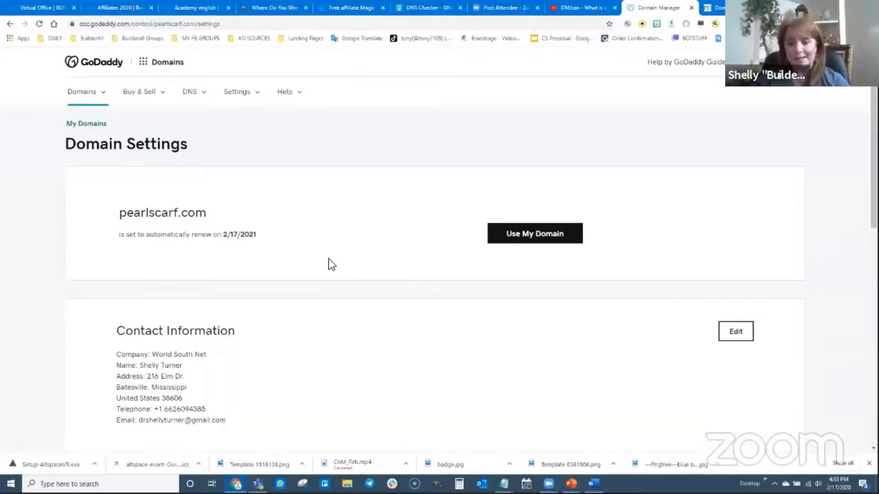
# Open the DNS management page for pearlscarf.com from its additional settings
pyautogui.scroll(-7, 351, 305)
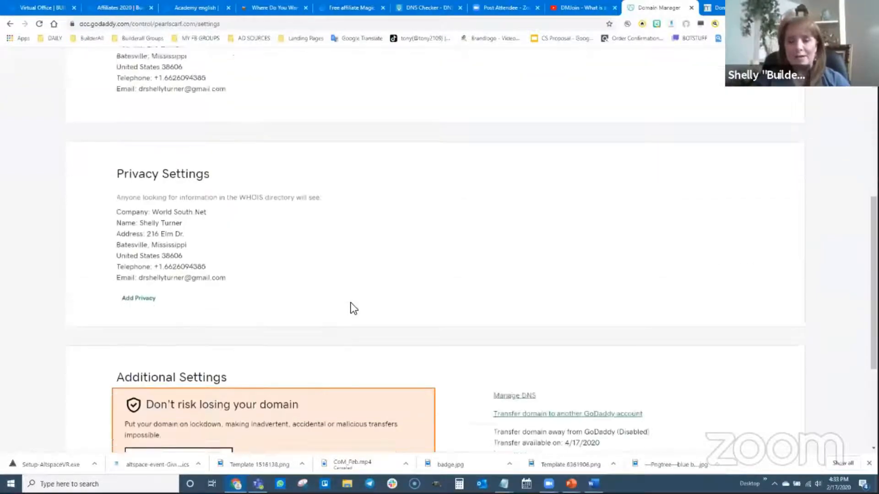
pyautogui.scroll(-3, 352, 308)
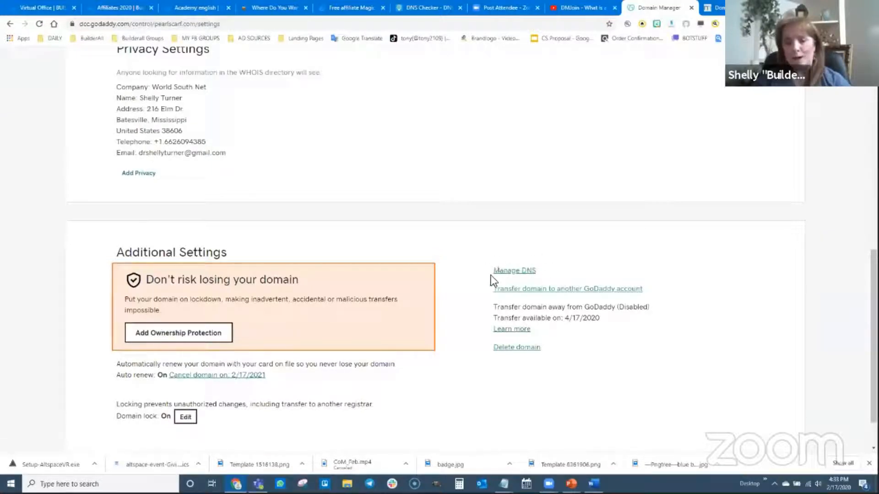
pyautogui.click(513, 271)
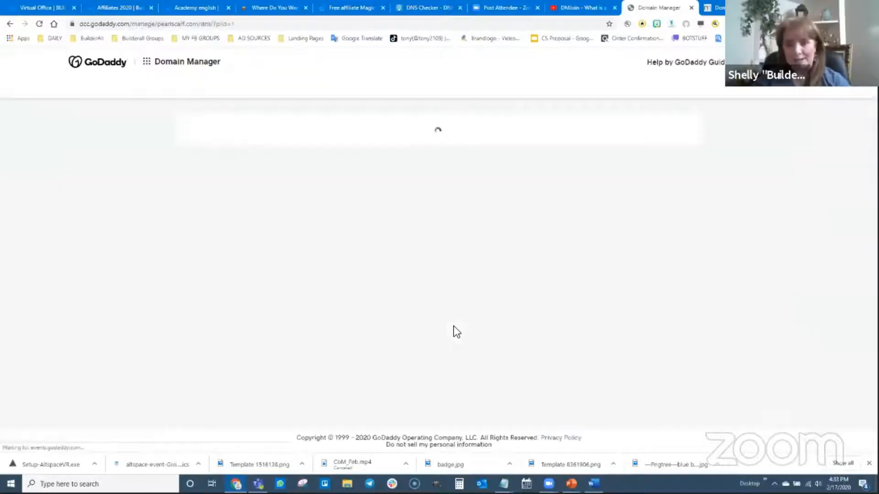
# Start changing the nameservers and choose to enter your own nameservers
pyautogui.scroll(-3, 255, 287)
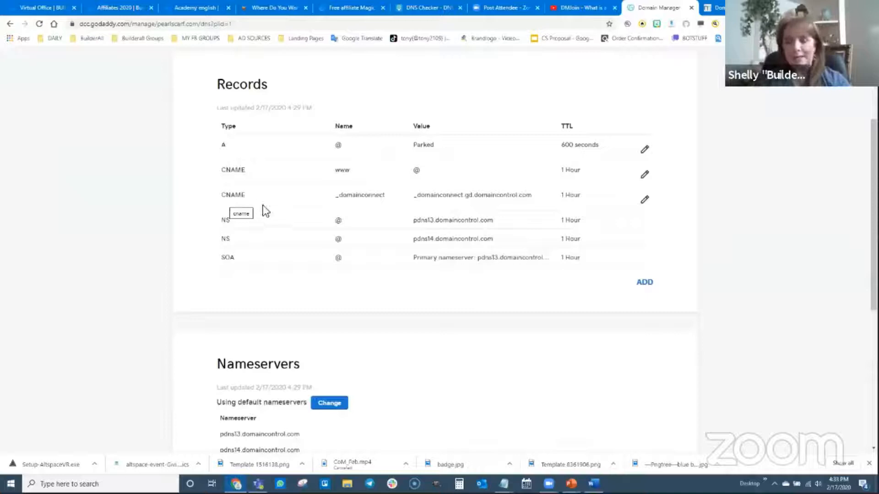
pyautogui.scroll(-3, 463, 345)
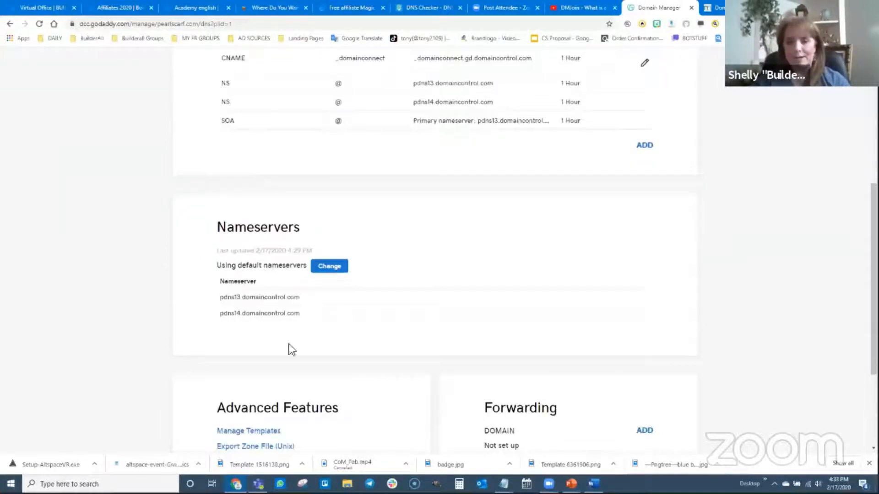
pyautogui.click(331, 269)
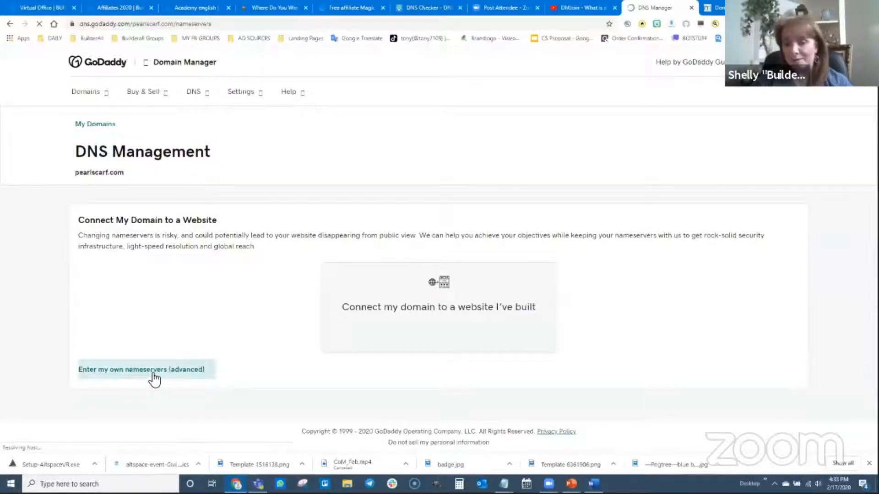
pyautogui.click(130, 371)
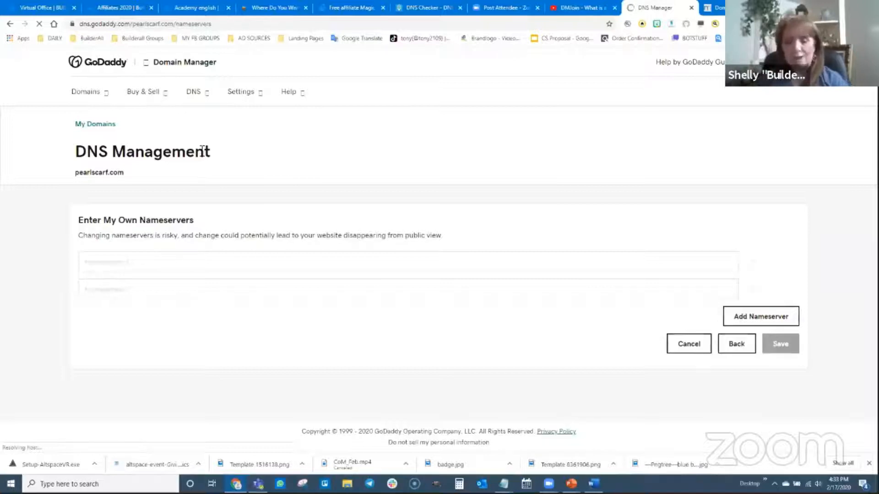
# Switch to Word and copy the nameserver ns3.l4dns.com
pyautogui.hotkey('alt', 'Tab')
pyautogui.hotkey('alt', 'Tab')
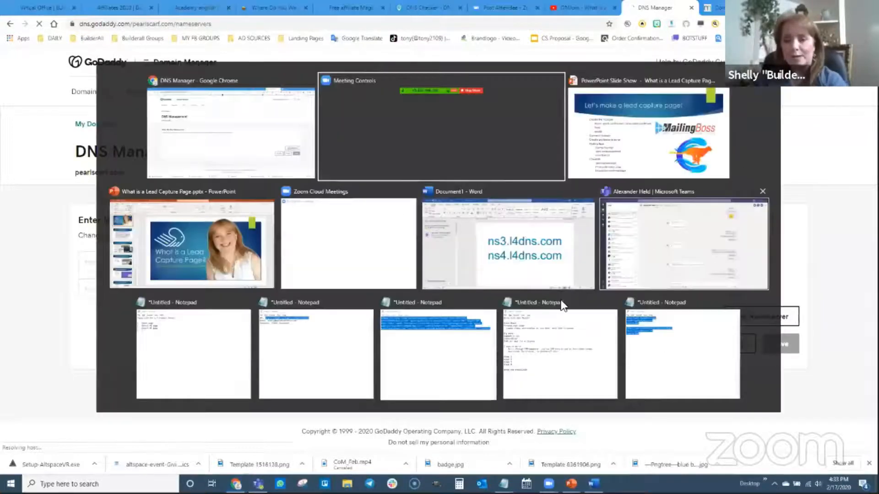
pyautogui.hotkey('alt', 'Tab')
pyautogui.hotkey('alt', 'Tab')
pyautogui.hotkey('alt', 'Tab')
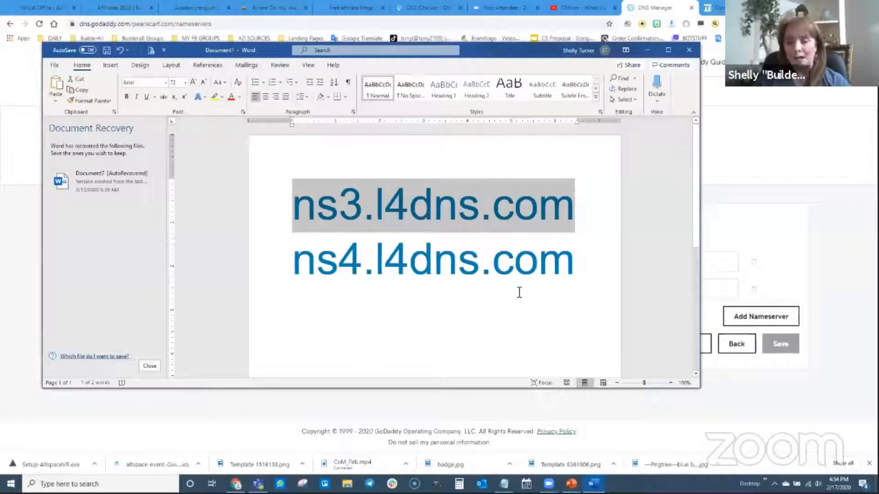
pyautogui.moveTo(561, 262); pyautogui.dragTo(320, 221)
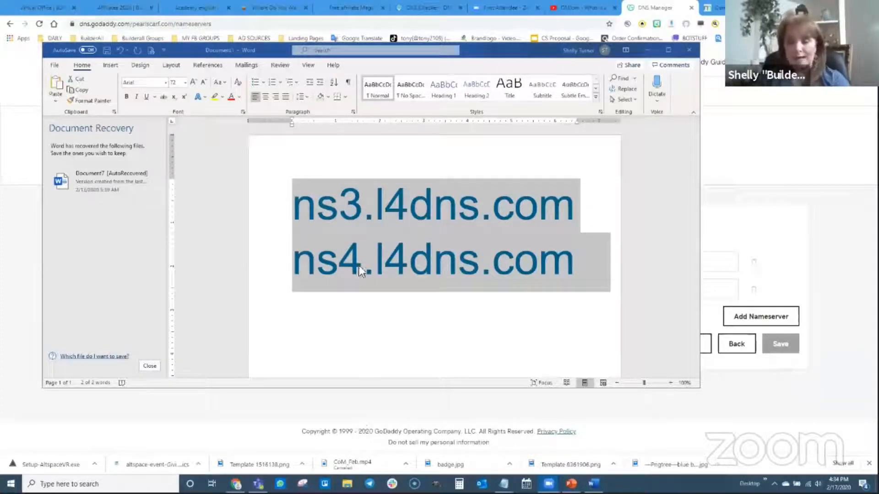
pyautogui.click(576, 207)
pyautogui.moveTo(576, 207); pyautogui.dragTo(315, 220)
pyautogui.hotkey('ctrl', 'c')
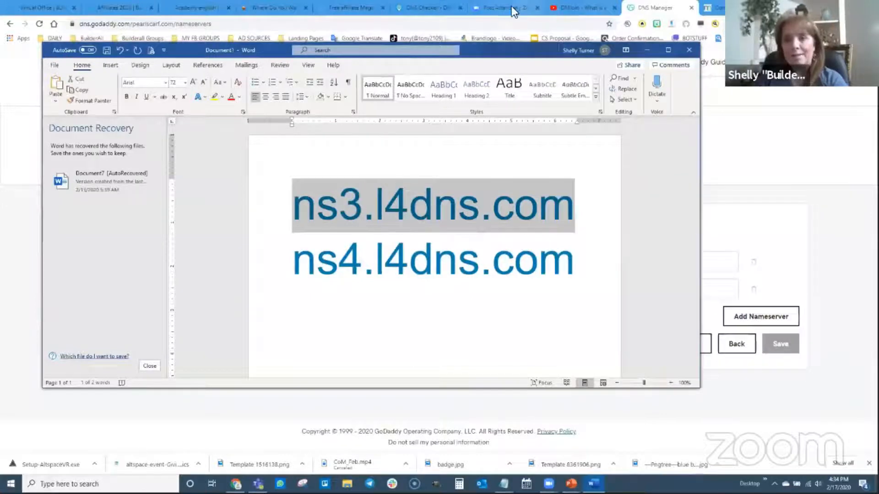
# Return to the GoDaddy DNS tab and paste ns3.l4dns.com as the first nameserver
pyautogui.click(716, 7)
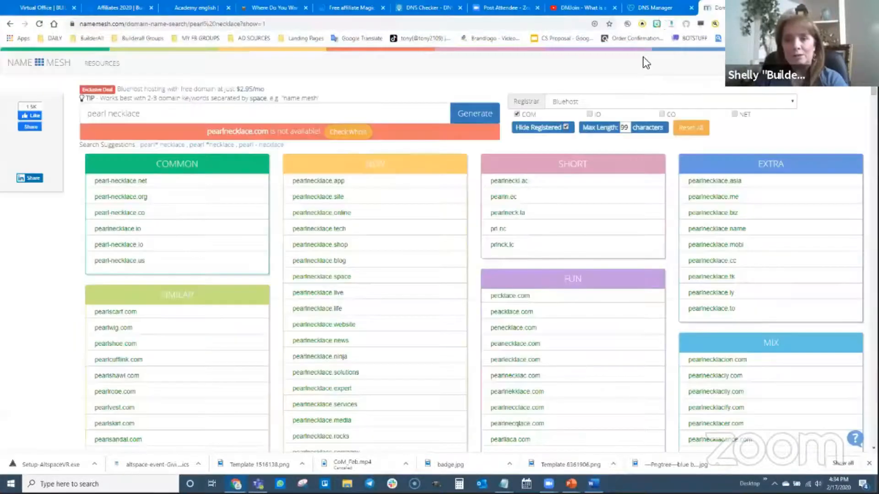
pyautogui.click(662, 7)
pyautogui.click(113, 264)
pyautogui.hotkey('ctrl', 'v')
# Enter ns4.l4dns.com as the second nameserver and save the nameserver change
pyautogui.click(111, 292)
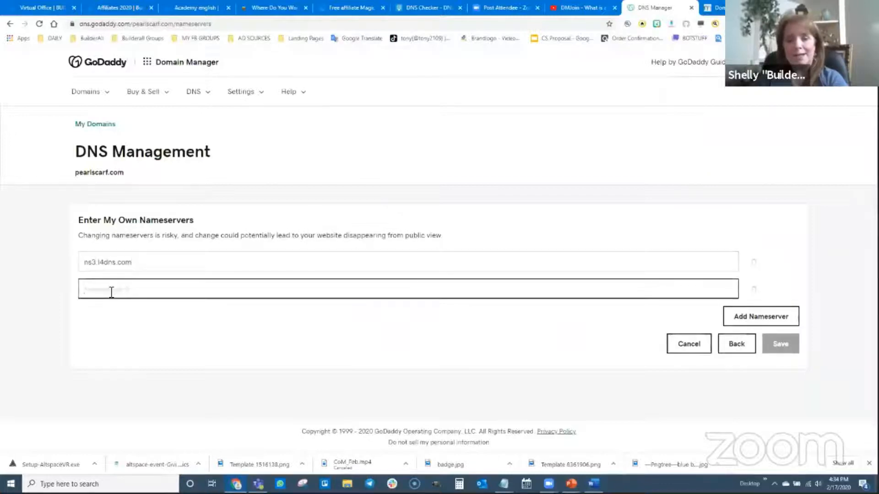
pyautogui.hotkey('ctrl', 'v')
pyautogui.click(96, 290)
pyautogui.press('BackSpace')
pyautogui.write('4')
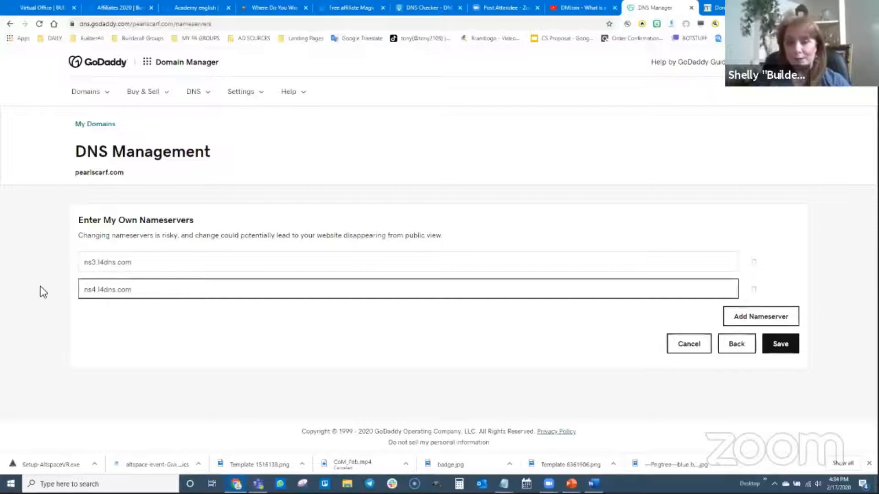
pyautogui.click(780, 348)
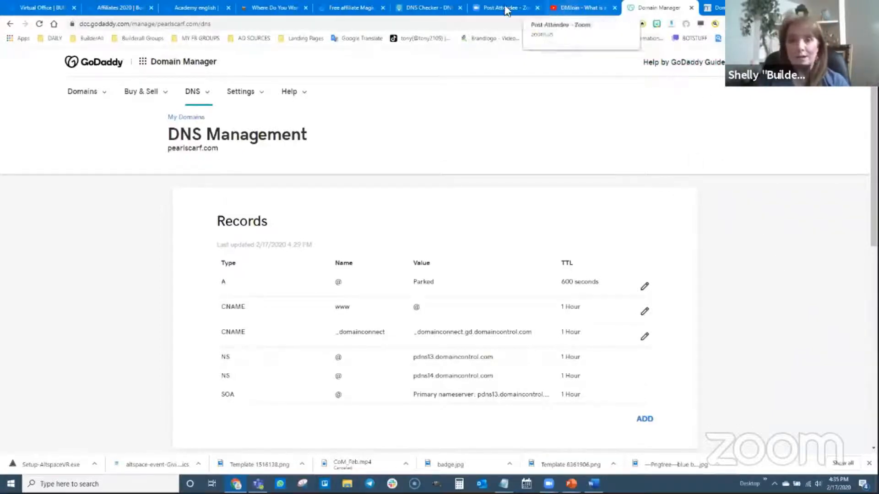
# Switch to DNS Checker, rerun the NS lookup for pearlscarf.com and review the propagation map
pyautogui.click(428, 8)
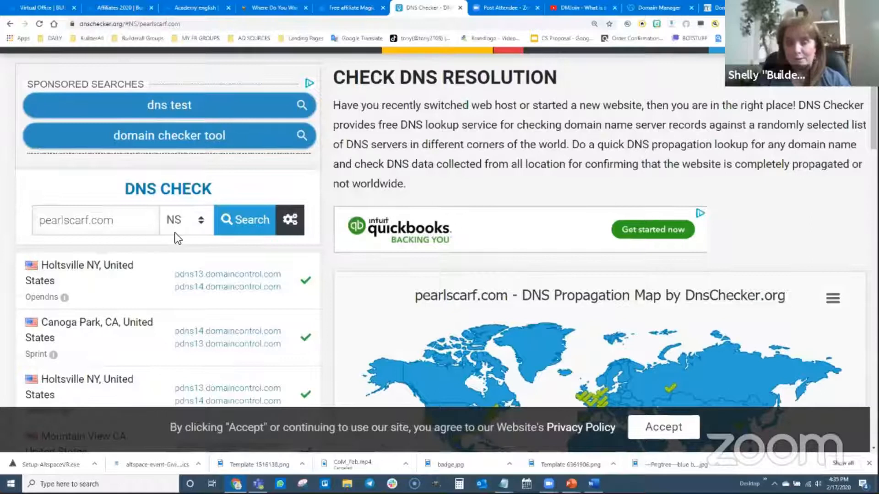
pyautogui.click(250, 233)
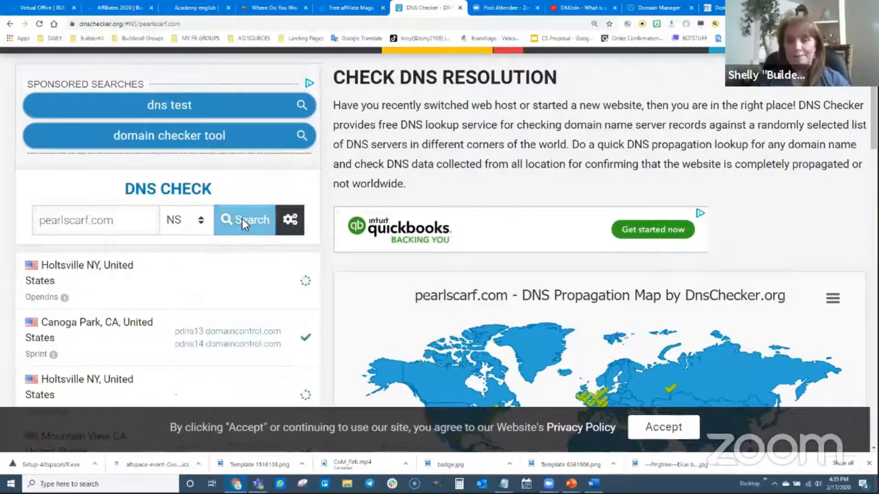
pyautogui.scroll(-2, 352, 297)
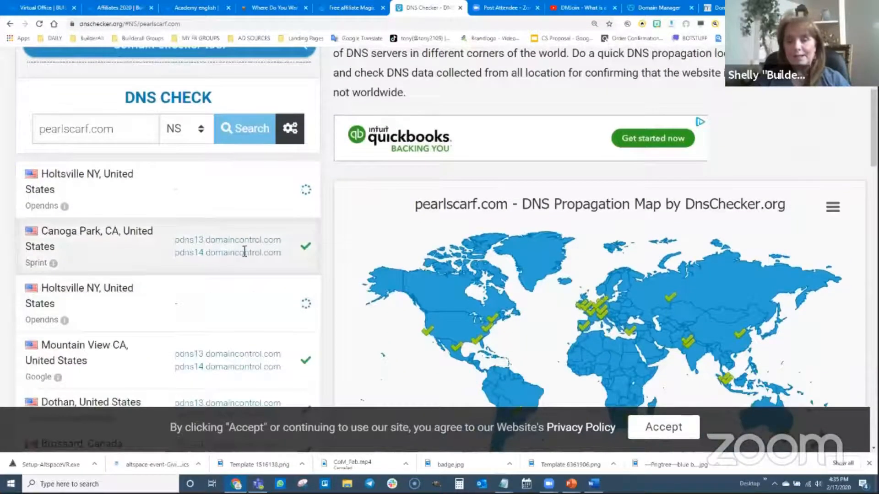
pyautogui.scroll(-2, 230, 296)
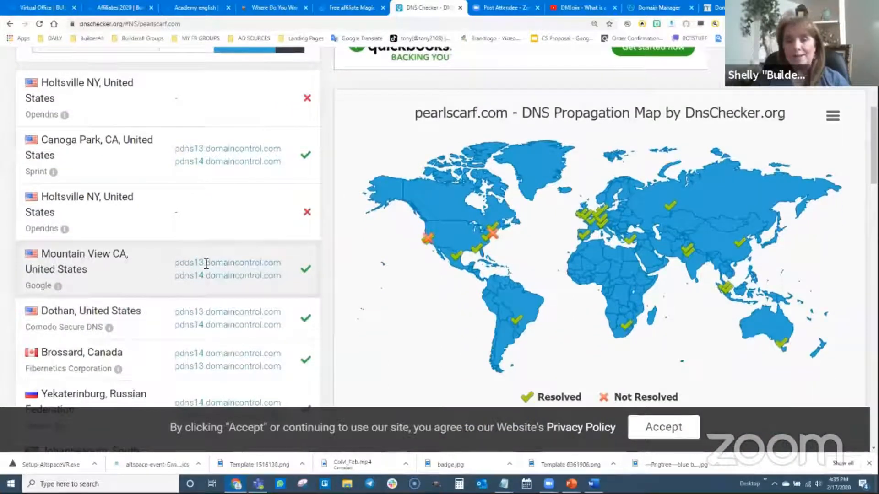
pyautogui.scroll(1, 268, 233)
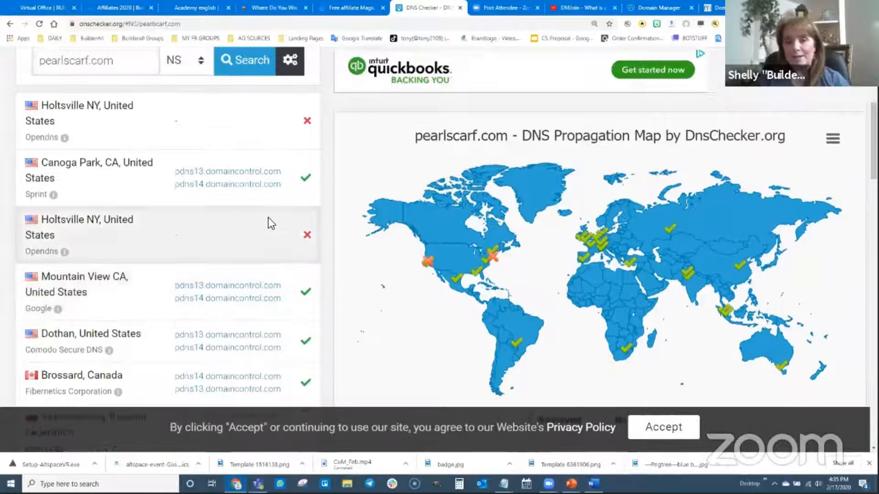
pyautogui.scroll(1, 270, 223)
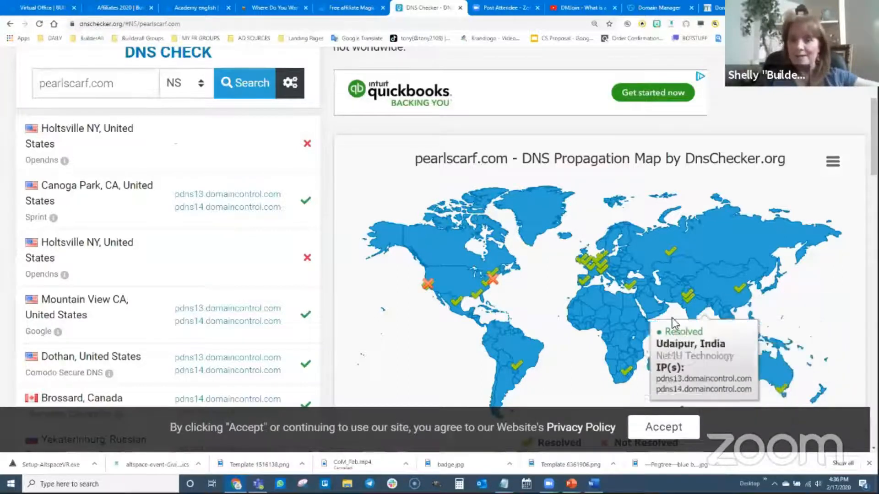
pyautogui.moveTo(586, 284)
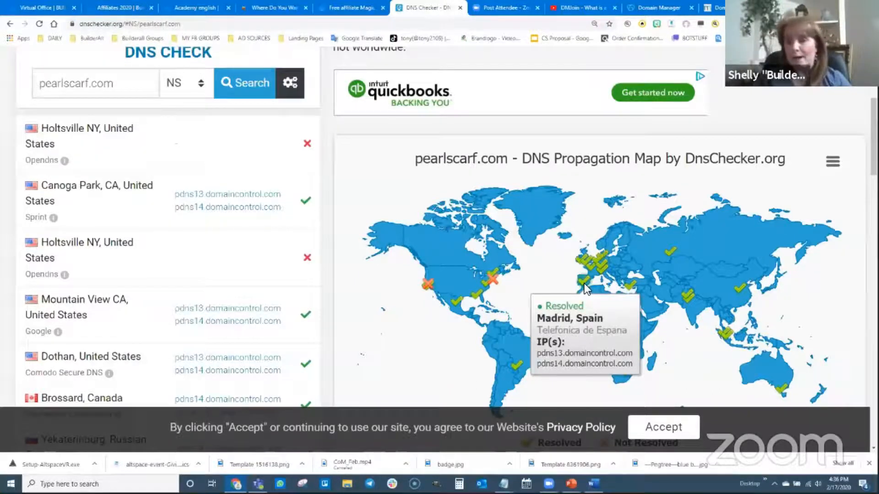
# Run the NS search again and scroll through the per-location results
pyautogui.click(243, 86)
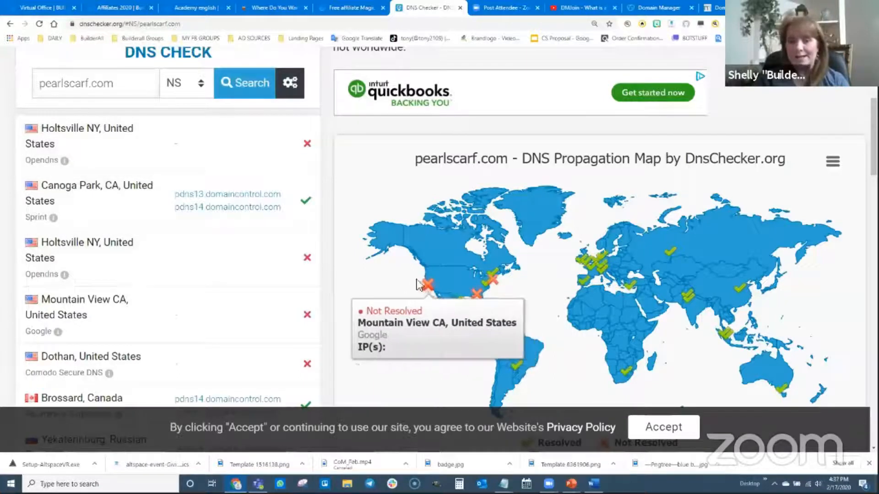
pyautogui.scroll(-9, 271, 237)
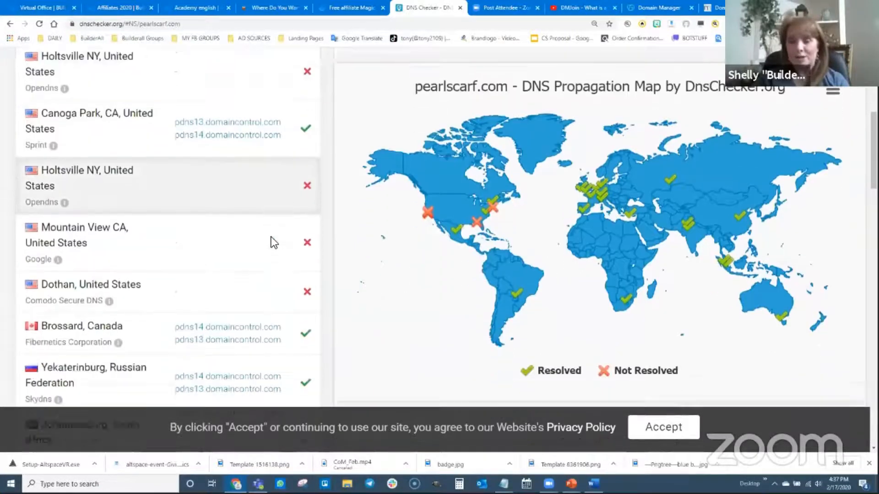
pyautogui.scroll(-8, 275, 274)
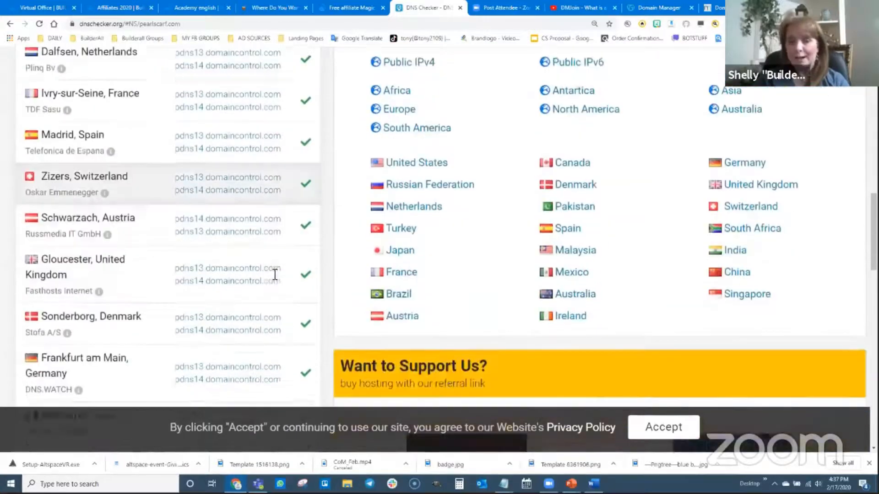
pyautogui.scroll(-5, 265, 273)
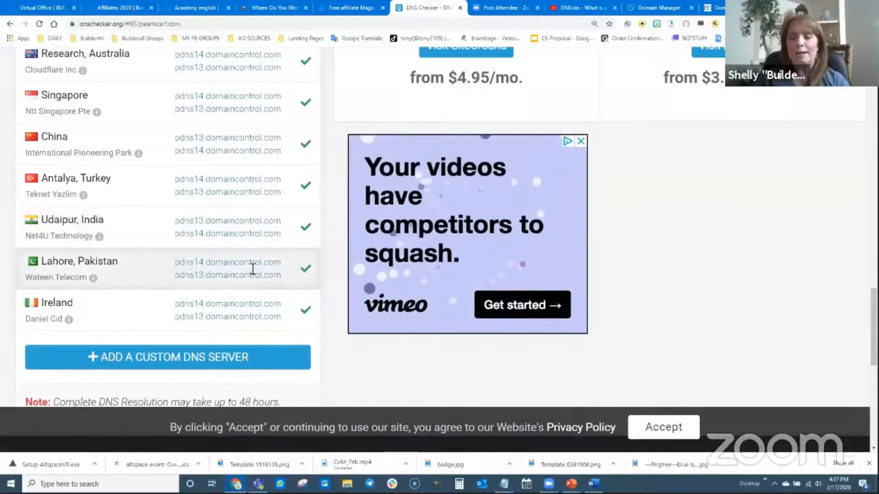
pyautogui.scroll(8, 249, 267)
pyautogui.scroll(10, 249, 267)
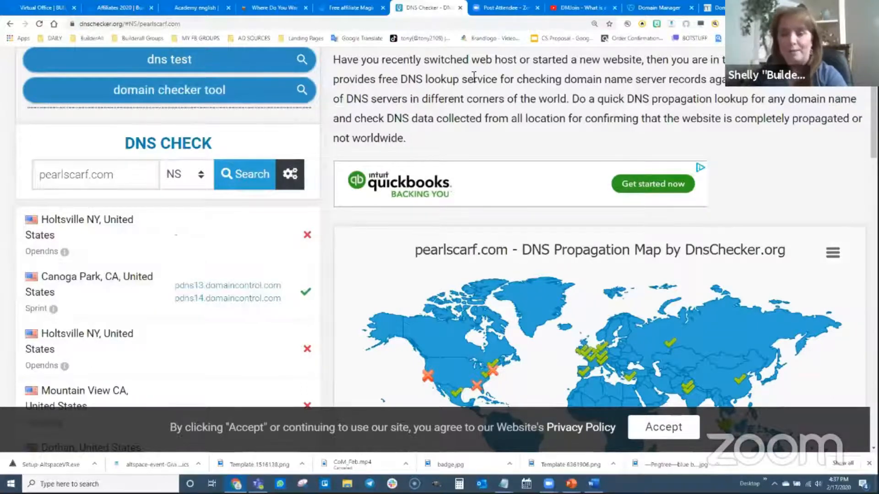
# Switch to the PowerPoint slide show about making a lead capture page
pyautogui.hotkey('alt', 'Tab')
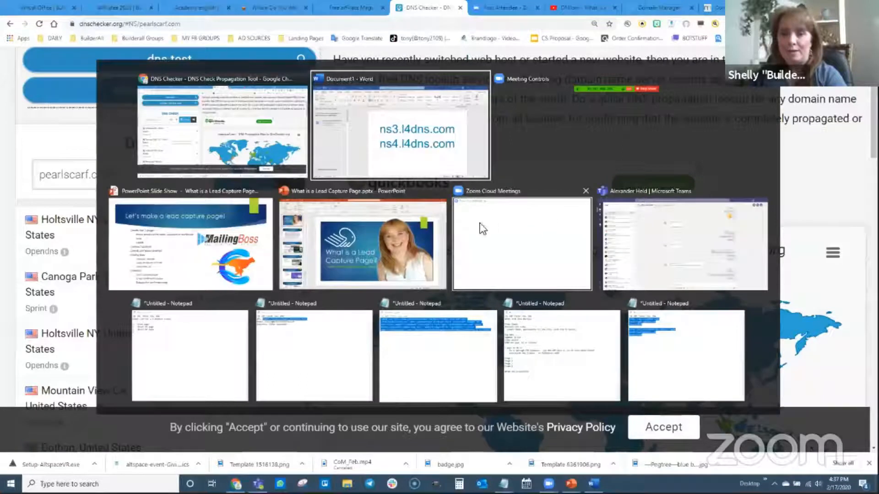
pyautogui.hotkey('alt', 'Tab')
pyautogui.hotkey('alt', 'Tab')
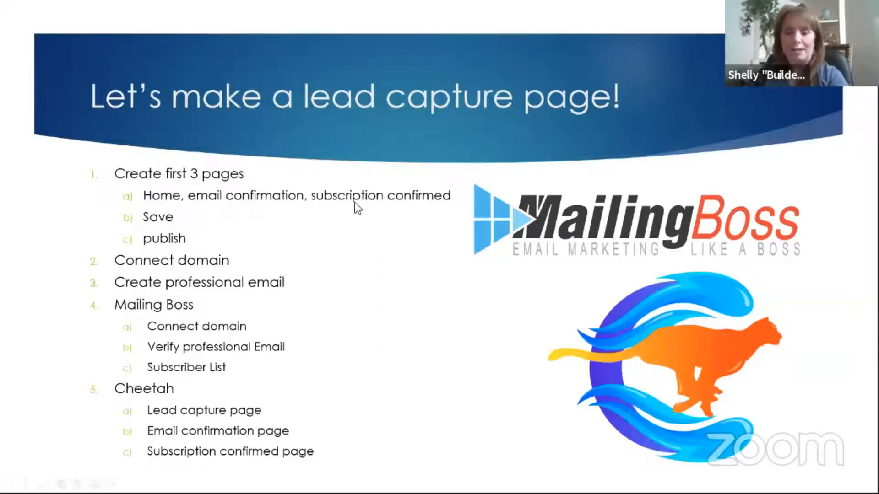
# Return to the browser and open the Cheetah Drag N Drop Website Builder from the Builderall office apps
pyautogui.hotkey('alt', 'Tab')
pyautogui.hotkey('ctrl', '1')
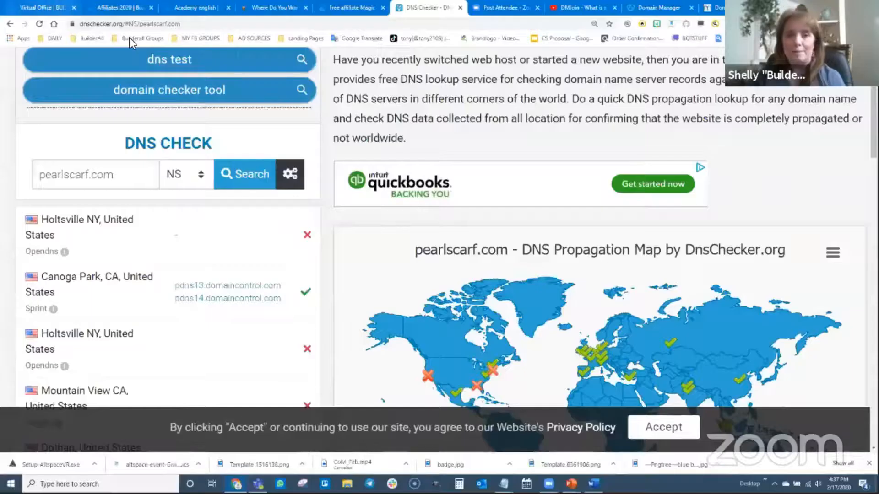
pyautogui.scroll(2, 402, 219)
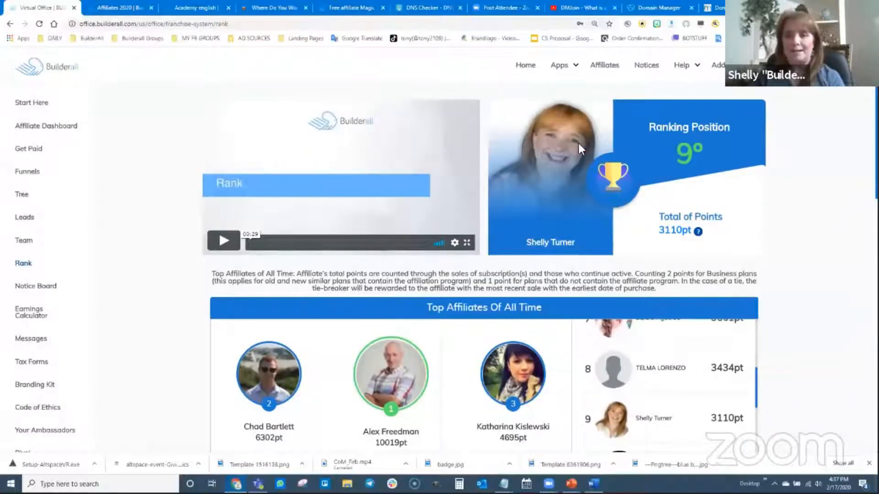
pyautogui.click(558, 66)
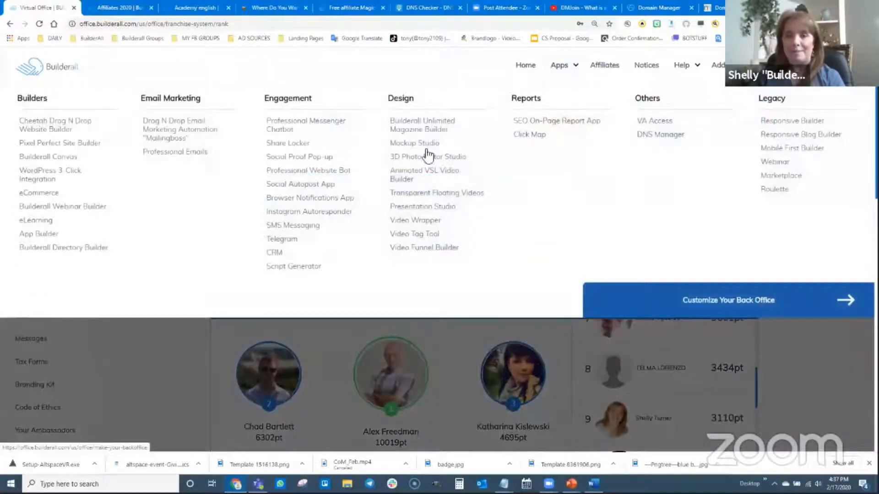
pyautogui.click(50, 129)
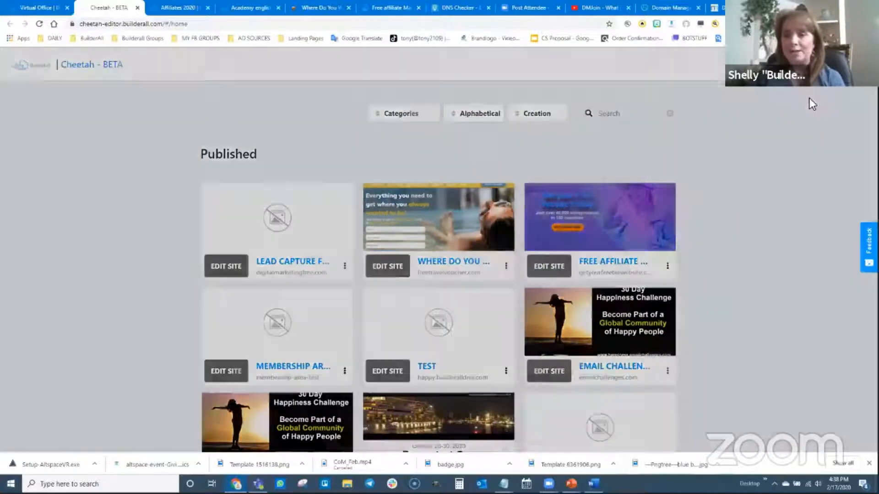
# Create a new site titled and described as 'pearlscarf website' using a blank template
pyautogui.click(810, 100)
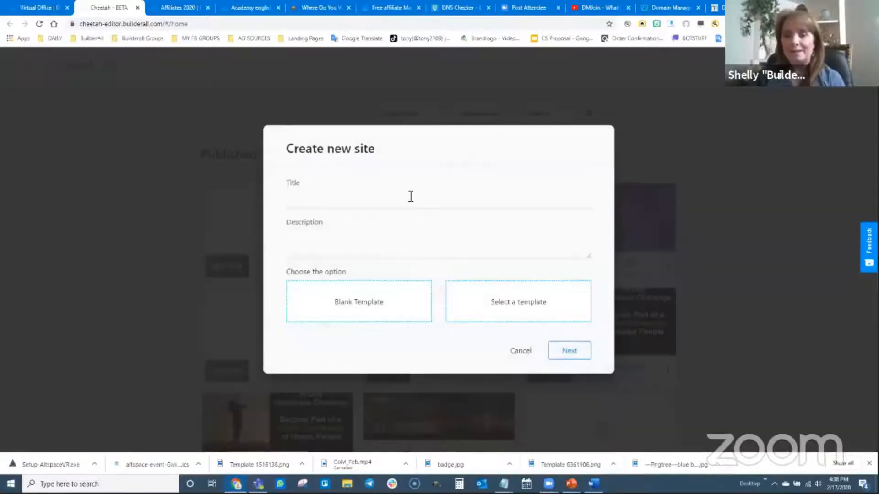
pyautogui.click(410, 196)
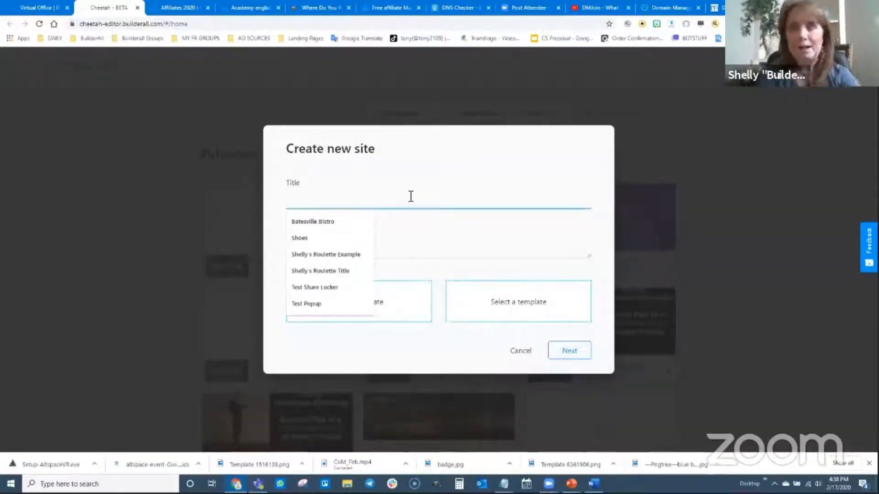
pyautogui.write('pearlsin')
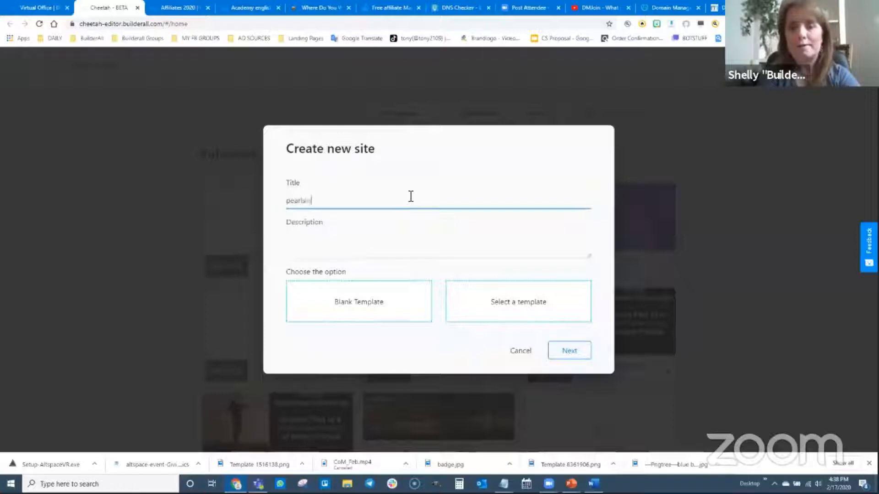
pyautogui.write('arf website')
pyautogui.moveTo(359, 206); pyautogui.dragTo(284, 203)
pyautogui.hotkey('ctrl', 'c')
pyautogui.click(327, 251)
pyautogui.hotkey('ctrl', 'v')
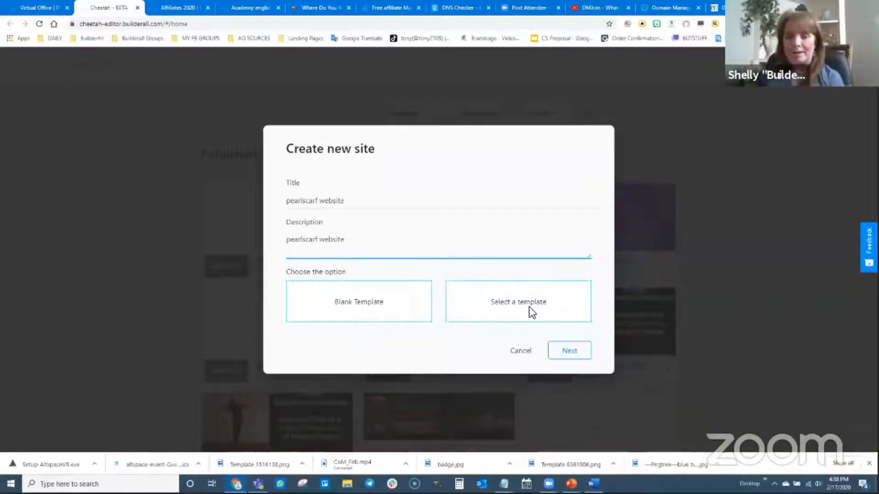
pyautogui.click(349, 305)
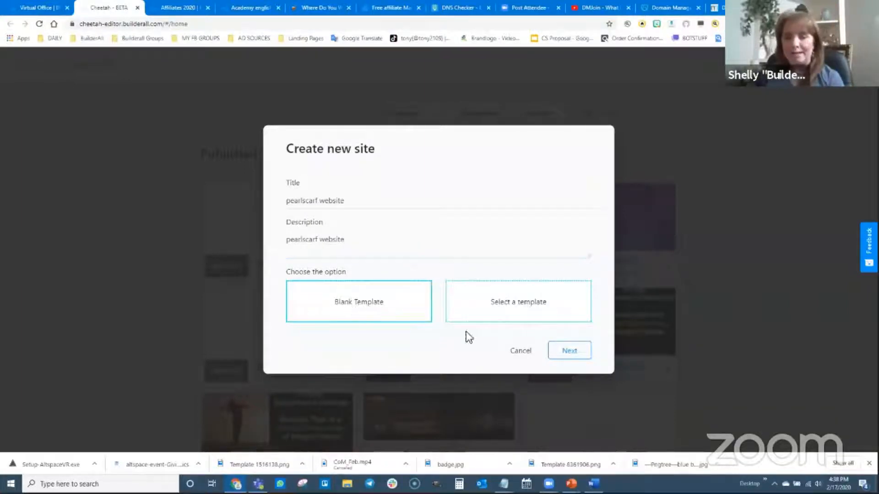
pyautogui.click(575, 360)
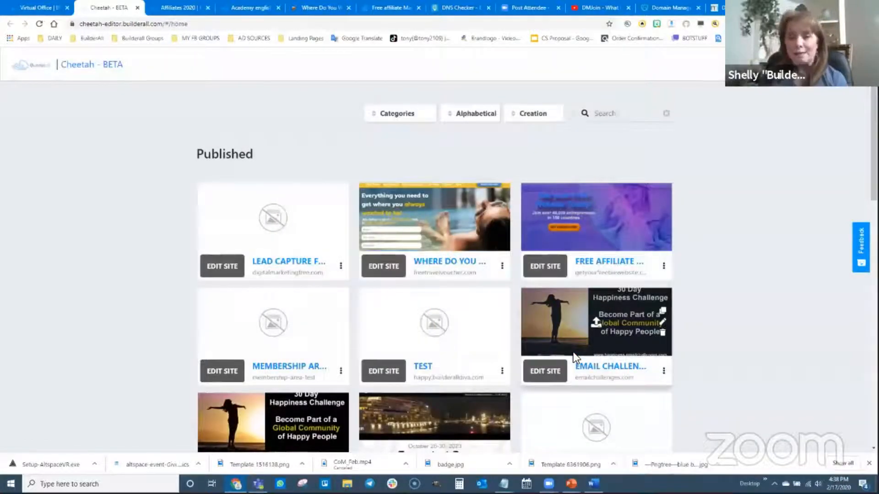
# Open the unpublished pearlscarf website site and start editing its Home page
pyautogui.scroll(-10, 438, 332)
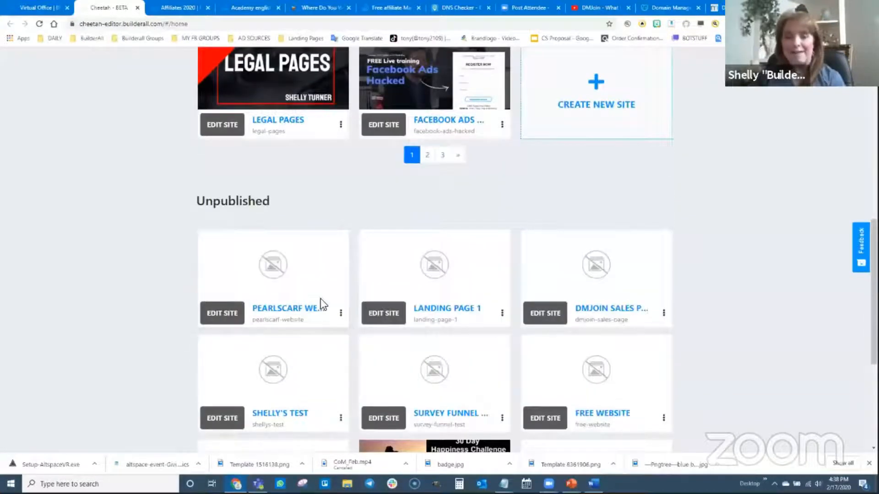
pyautogui.click(222, 316)
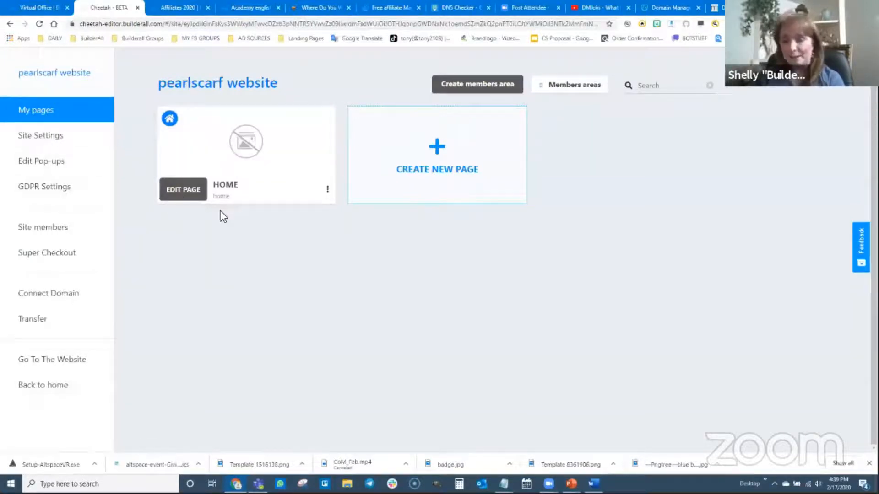
pyautogui.scroll(1, 463, 256)
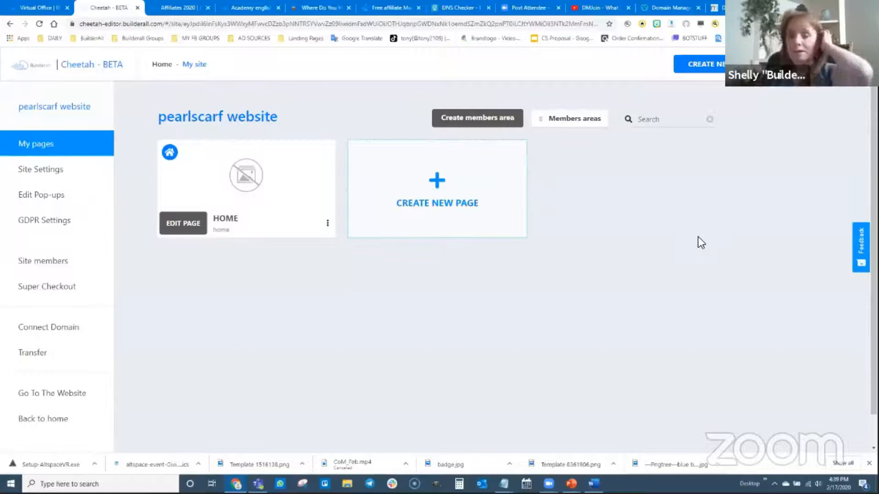
pyautogui.click(182, 225)
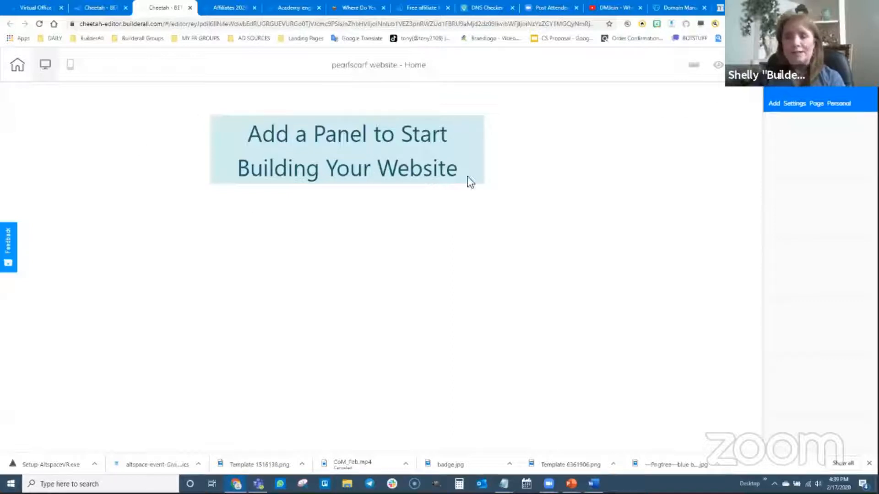
# Add a Real Estate Funnels optin panel from the Optin Banners panels to the Home page
pyautogui.click(774, 104)
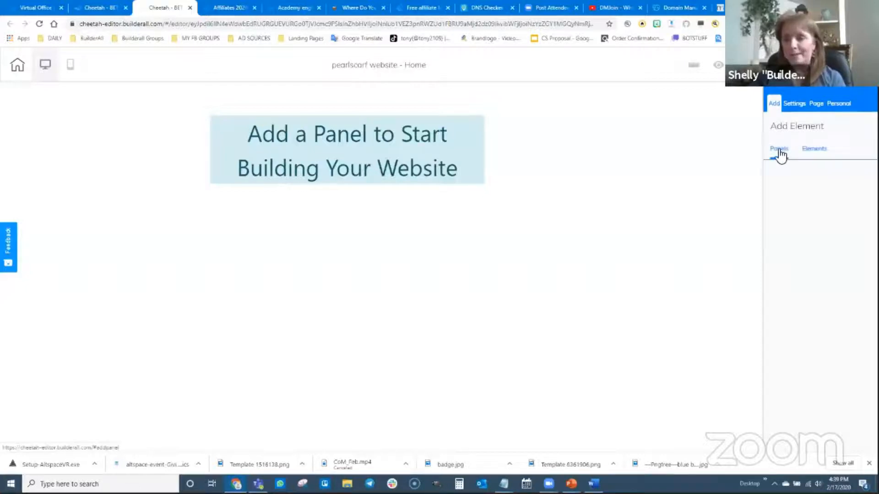
pyautogui.click(780, 156)
pyautogui.scroll(-5, 822, 328)
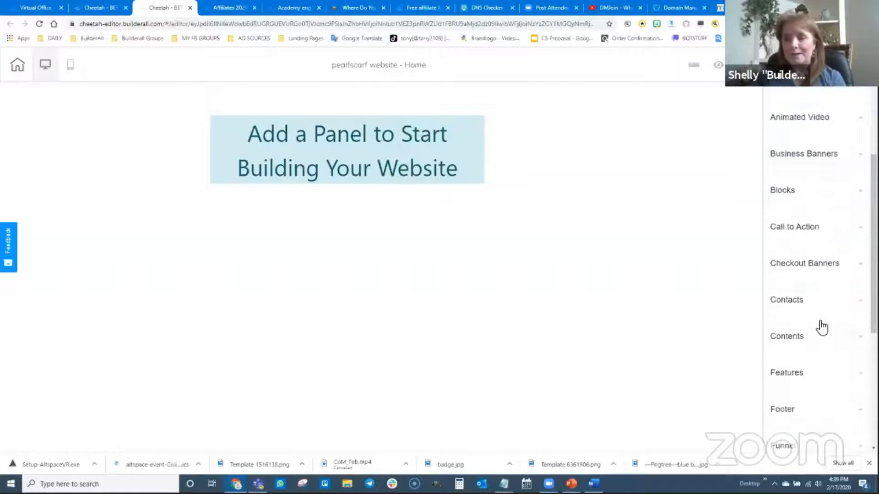
pyautogui.scroll(-3, 822, 327)
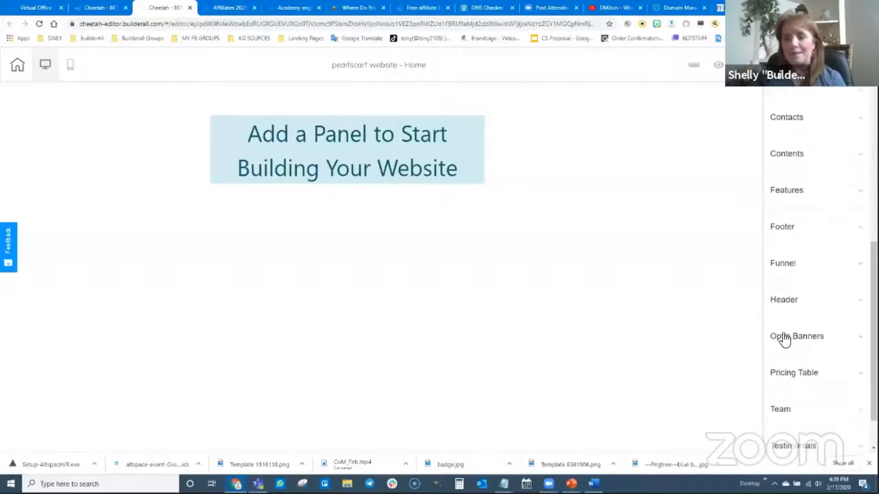
pyautogui.click(785, 337)
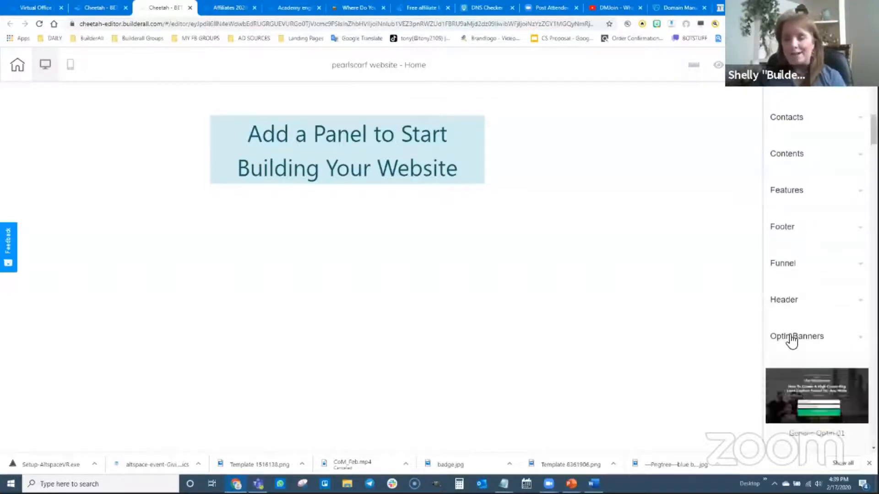
pyautogui.scroll(-5, 788, 323)
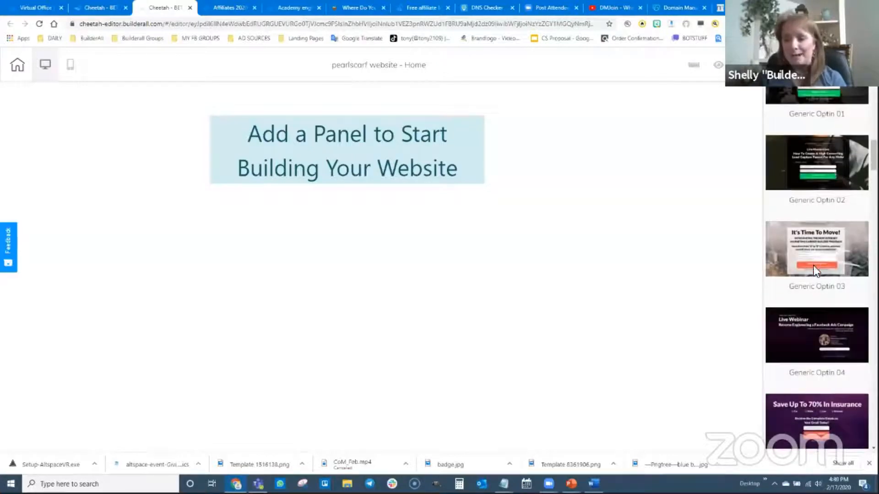
pyautogui.scroll(-4, 809, 316)
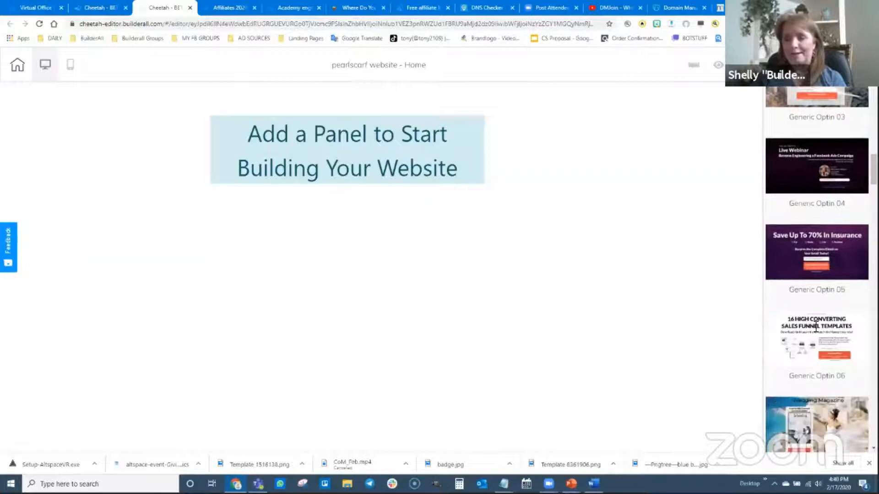
pyautogui.scroll(-2, 814, 325)
pyautogui.scroll(-5, 806, 311)
pyautogui.scroll(-5, 808, 308)
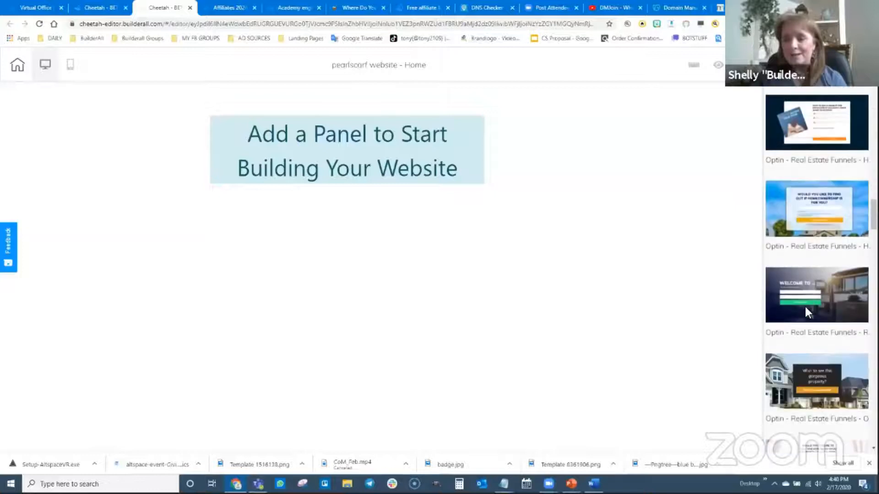
pyautogui.scroll(-2, 805, 310)
pyautogui.scroll(-3, 806, 309)
pyautogui.scroll(-6, 805, 313)
pyautogui.scroll(-7, 810, 323)
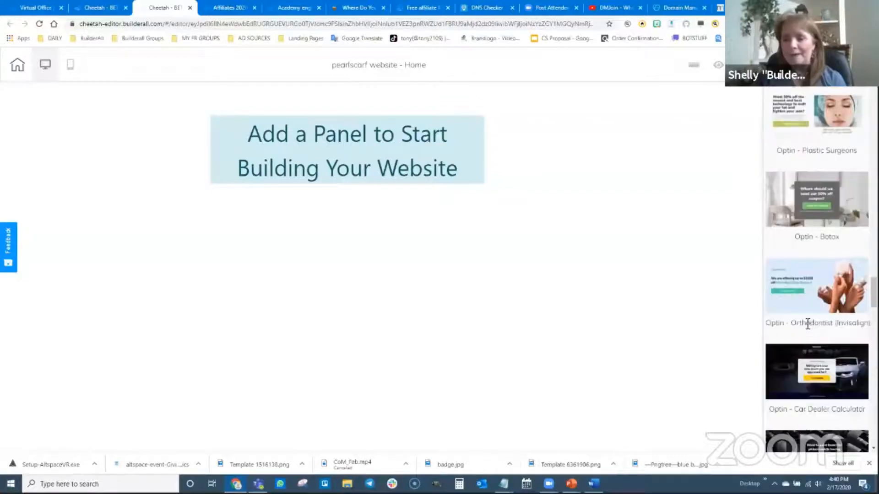
pyautogui.scroll(-5, 808, 323)
pyautogui.scroll(15, 804, 322)
pyautogui.scroll(8, 804, 322)
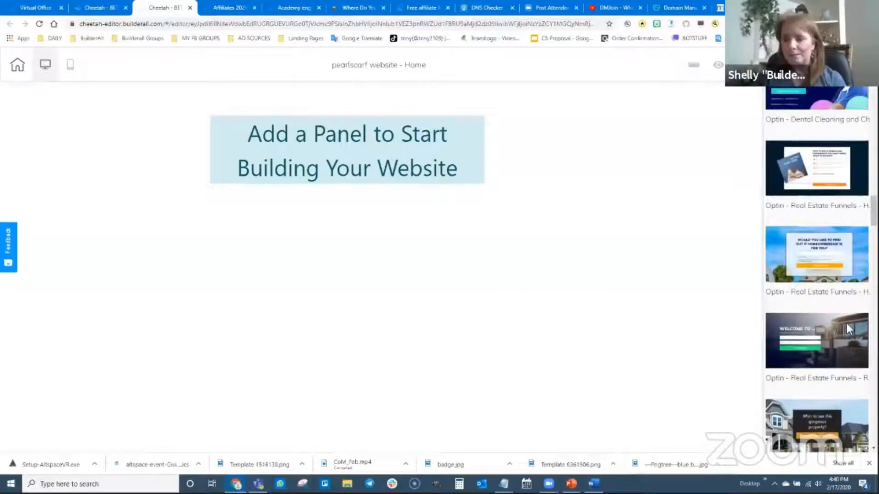
pyautogui.click(828, 339)
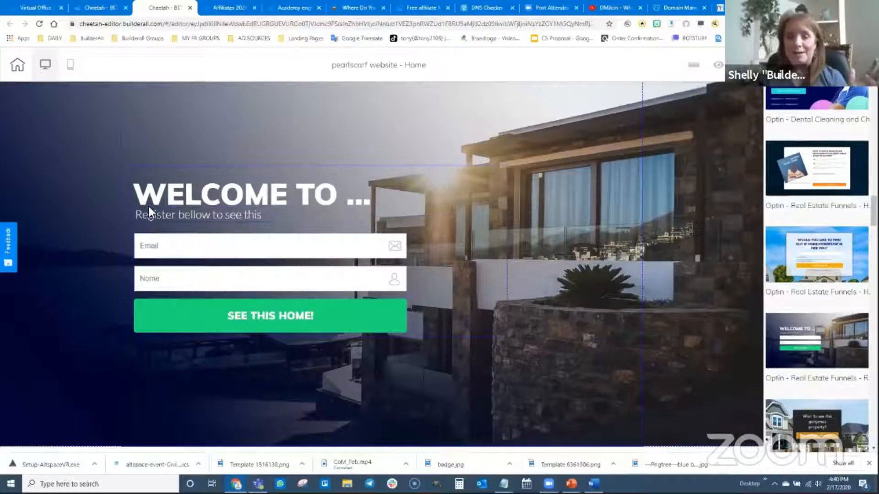
# Change the panel headline to 'WELCOME TO Pearl Scarf.com'
pyautogui.click(351, 199)
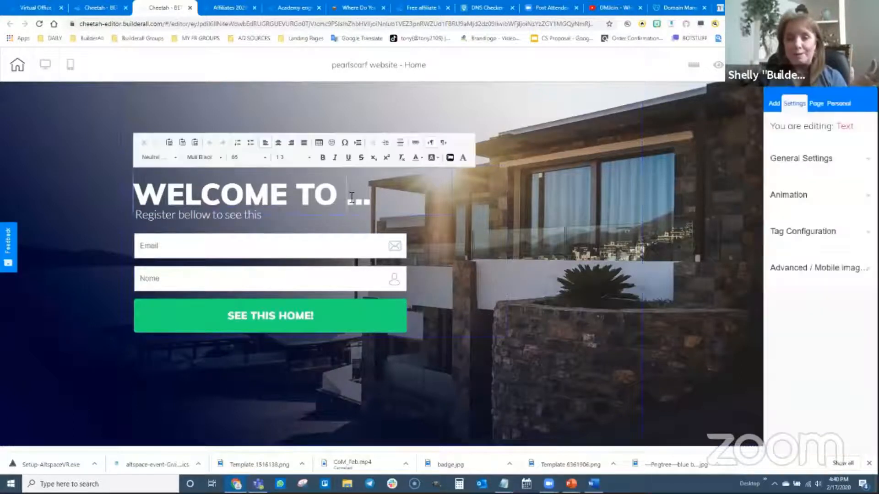
pyautogui.press('Delete')
pyautogui.press('Delete')
pyautogui.press('Delete')
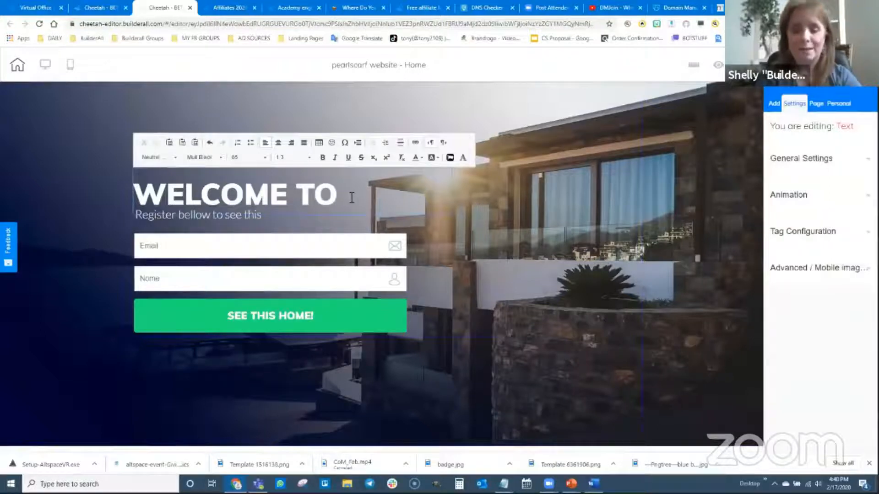
pyautogui.write('Pearl')
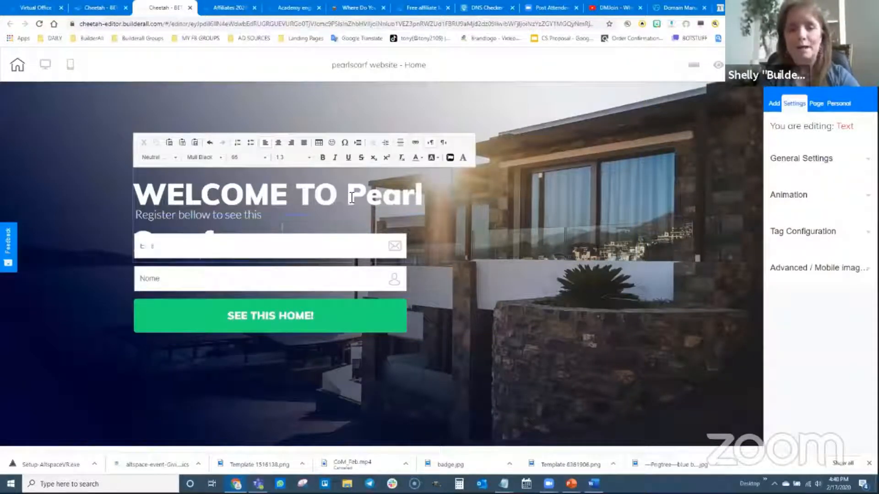
pyautogui.click(501, 225)
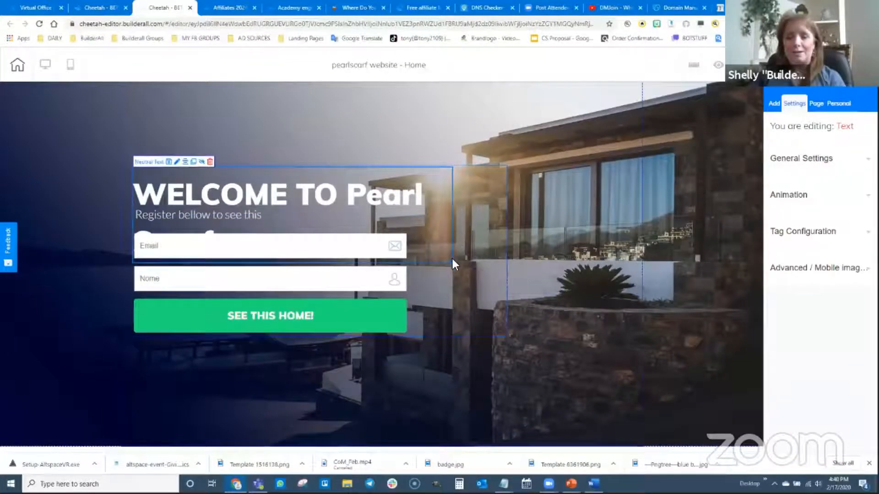
# Widen the headline and its container box, then move the form block higher on the panel
pyautogui.moveTo(463, 254); pyautogui.dragTo(616, 197)
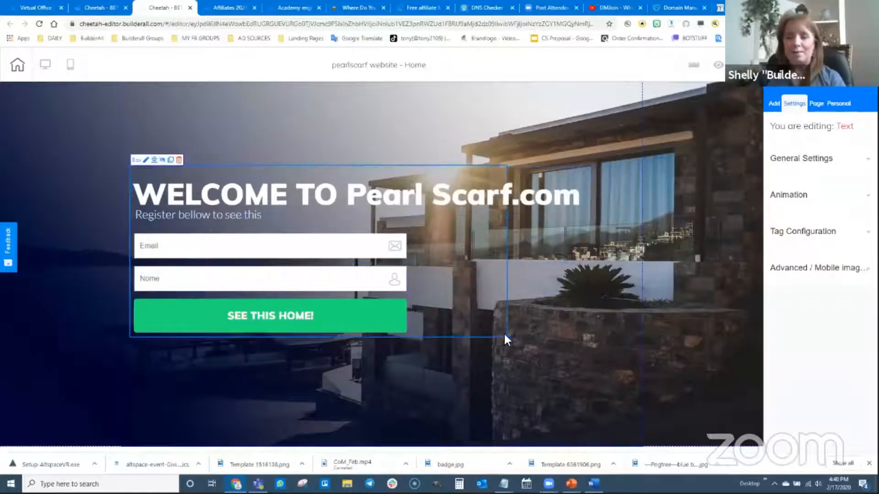
pyautogui.moveTo(509, 334); pyautogui.dragTo(615, 341)
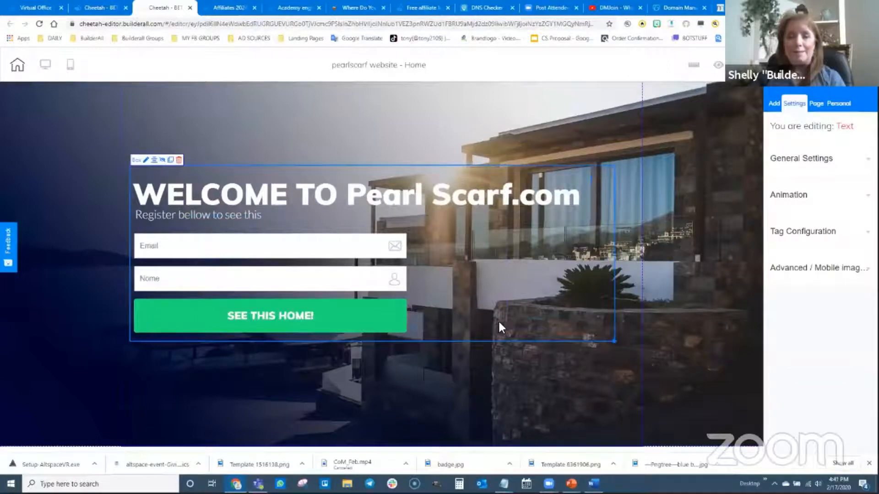
pyautogui.moveTo(502, 321); pyautogui.dragTo(500, 289)
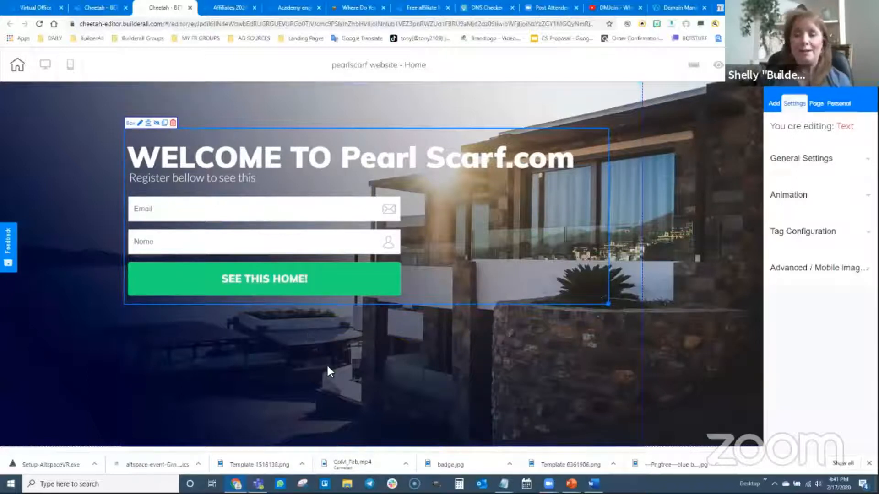
# Save the Home page and return to the pearlscarf website page list
pyautogui.click(847, 65)
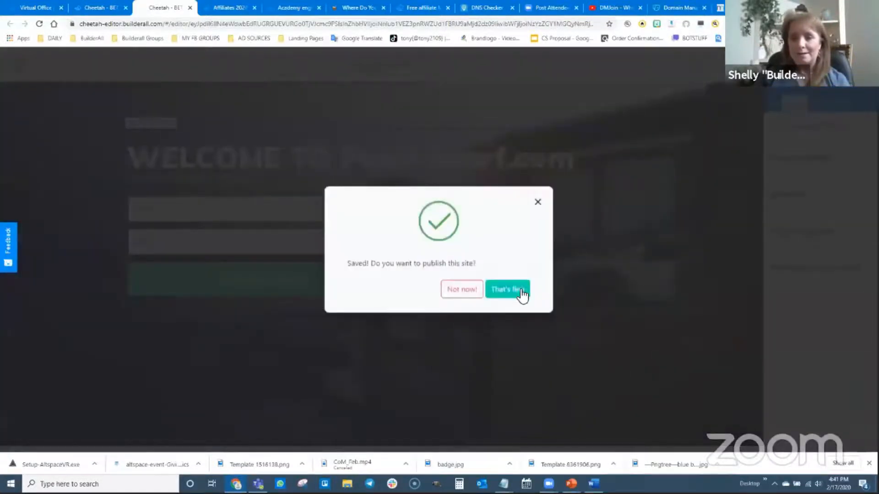
pyautogui.click(522, 291)
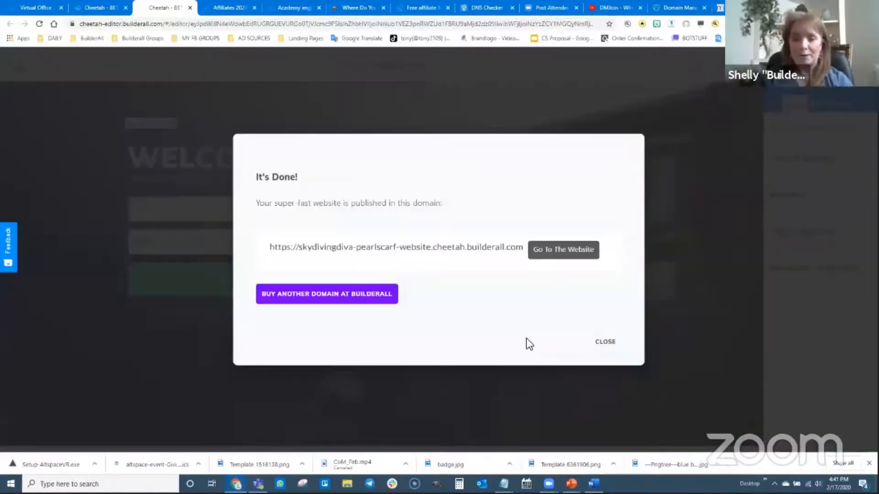
pyautogui.click(604, 343)
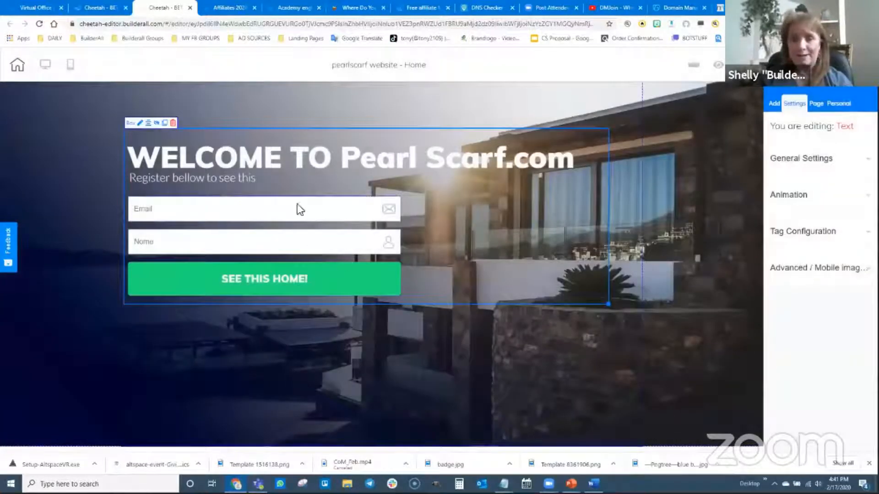
pyautogui.click(98, 8)
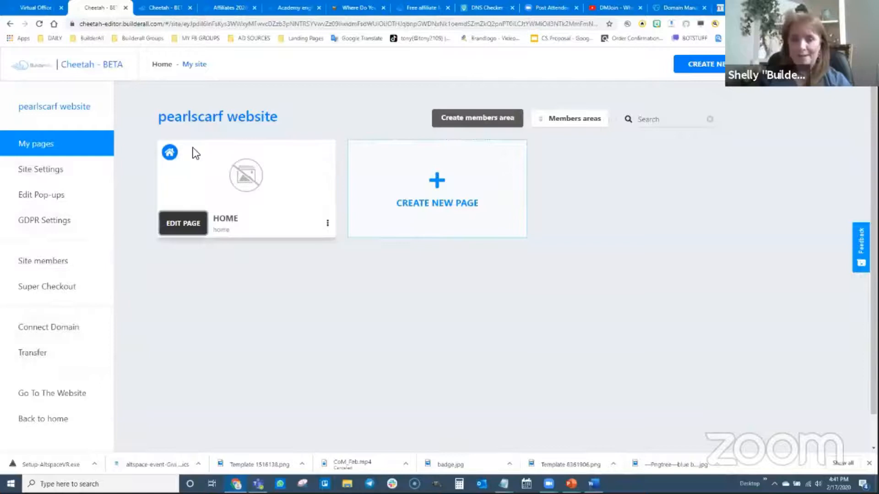
# Open the Home page's live website view to check it, then return to the site's page list
pyautogui.click(327, 223)
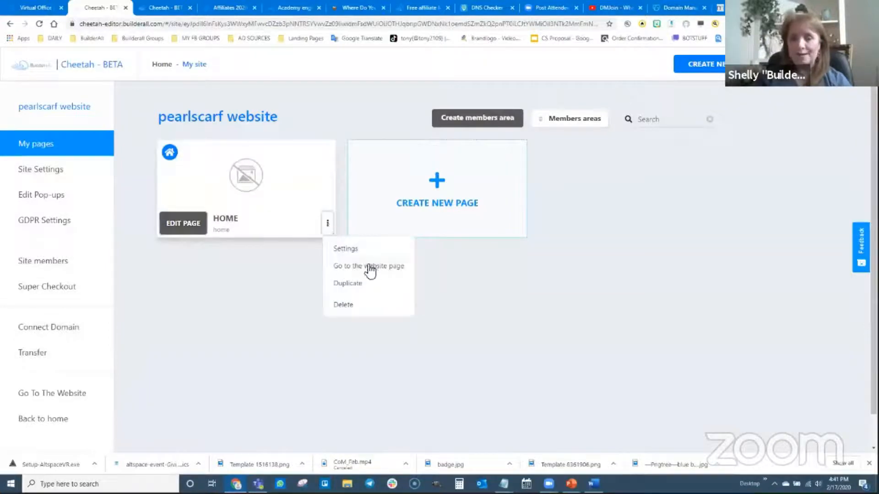
pyautogui.click(369, 272)
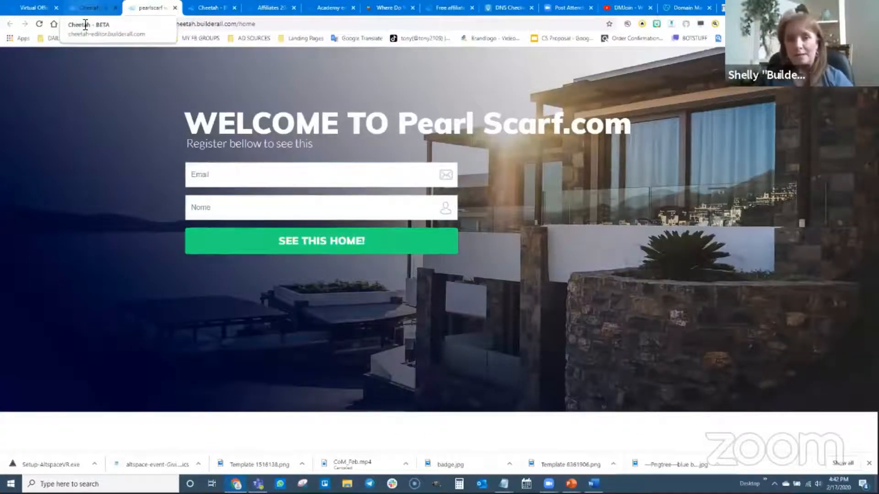
pyautogui.click(88, 8)
# Create a new page named 'Email Confirmation Page', using the same text for its title and description, and save it
pyautogui.click(434, 178)
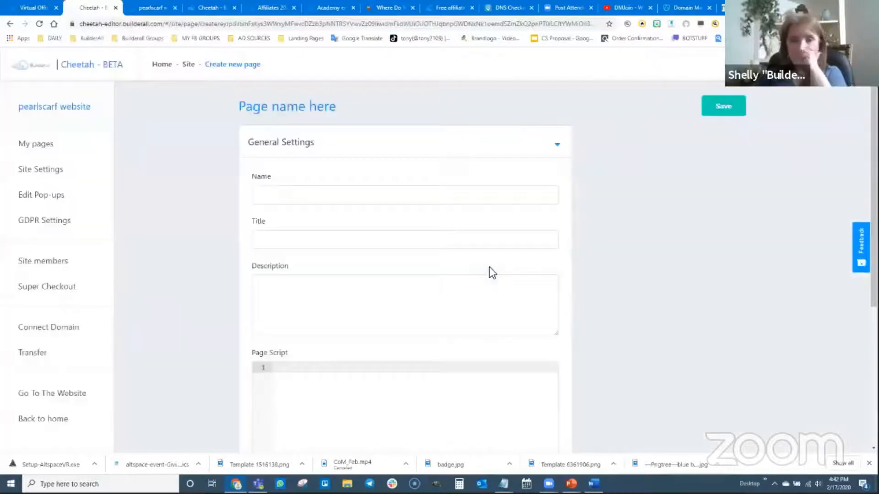
pyautogui.click(363, 196)
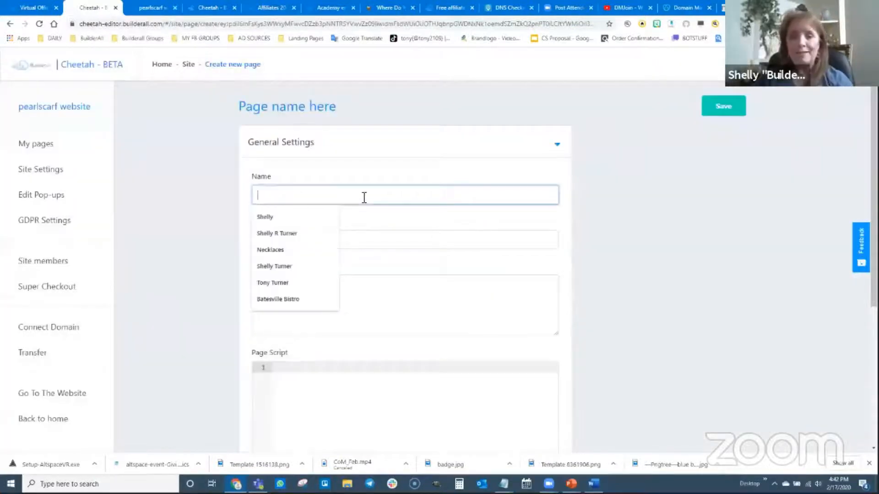
pyautogui.write('Email ')
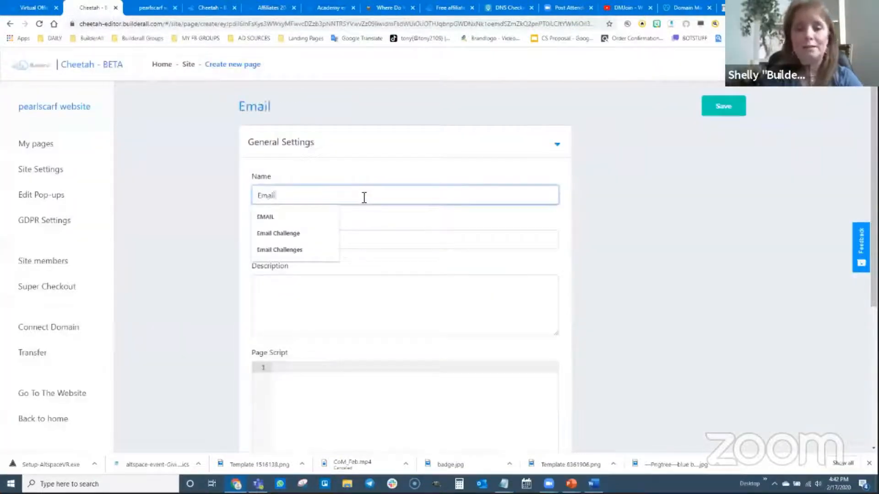
pyautogui.write('Confirmatio')
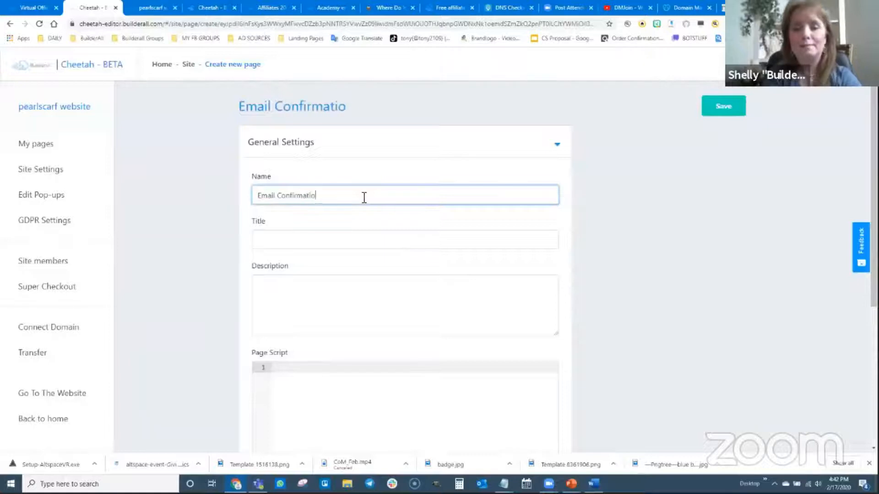
pyautogui.write('n Page')
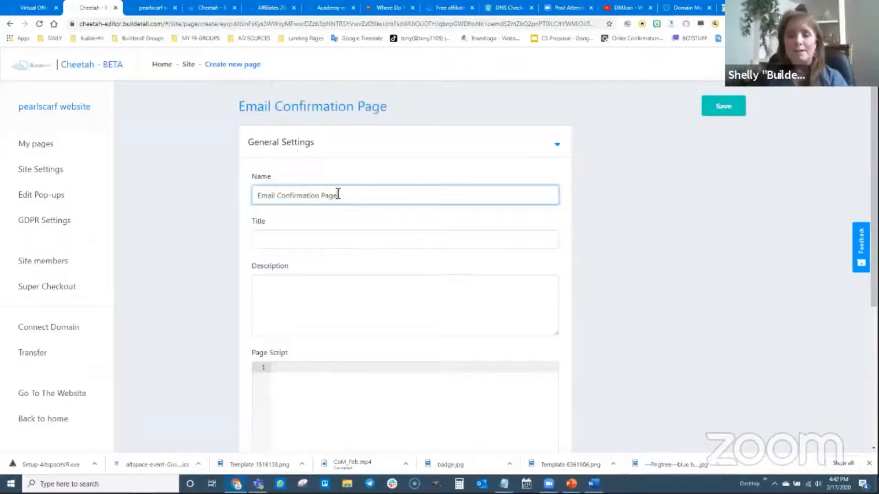
pyautogui.moveTo(339, 196); pyautogui.dragTo(239, 200)
pyautogui.hotkey('ctrl', 'c')
pyautogui.click(276, 237)
pyautogui.hotkey('ctrl', 'v')
pyautogui.click(303, 285)
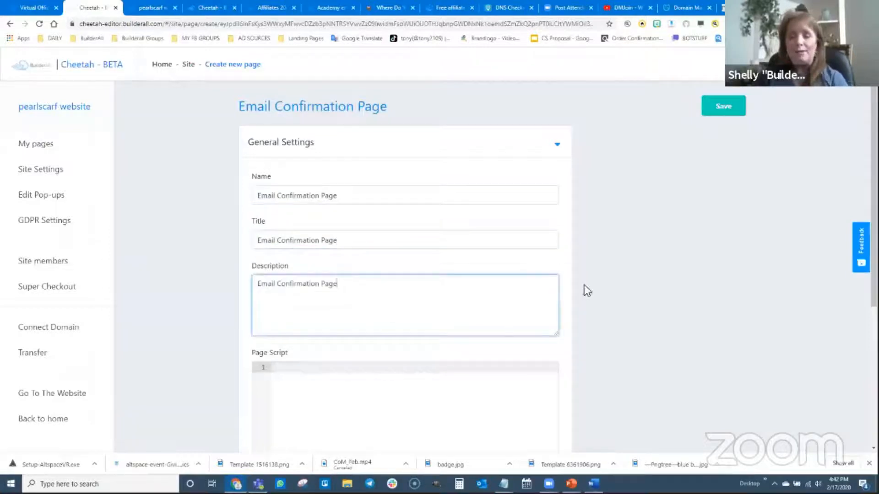
pyautogui.click(724, 107)
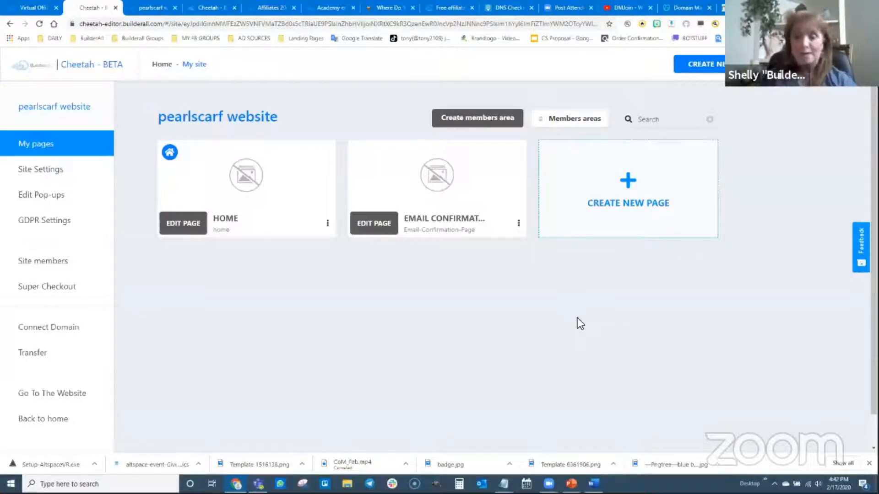
# Open the Email Confirmation Page in the editor and add the Real Estate Funnels optin panel from Optin Banners
pyautogui.click(384, 232)
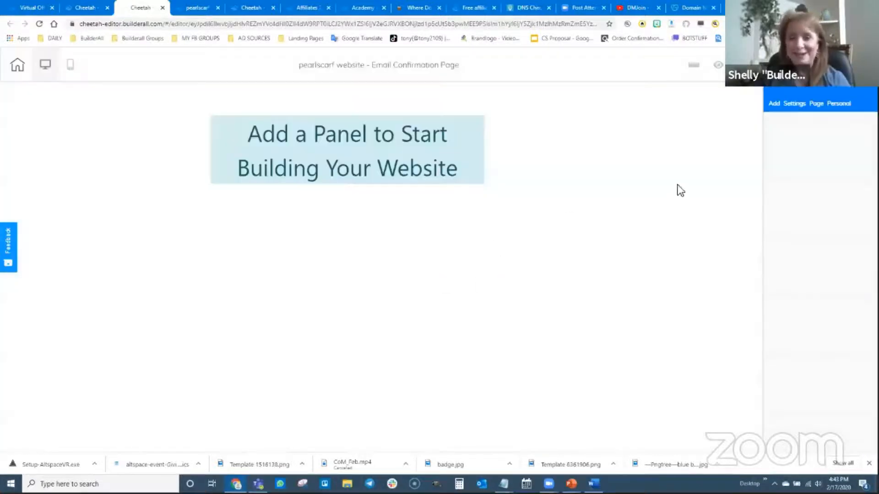
pyautogui.click(774, 104)
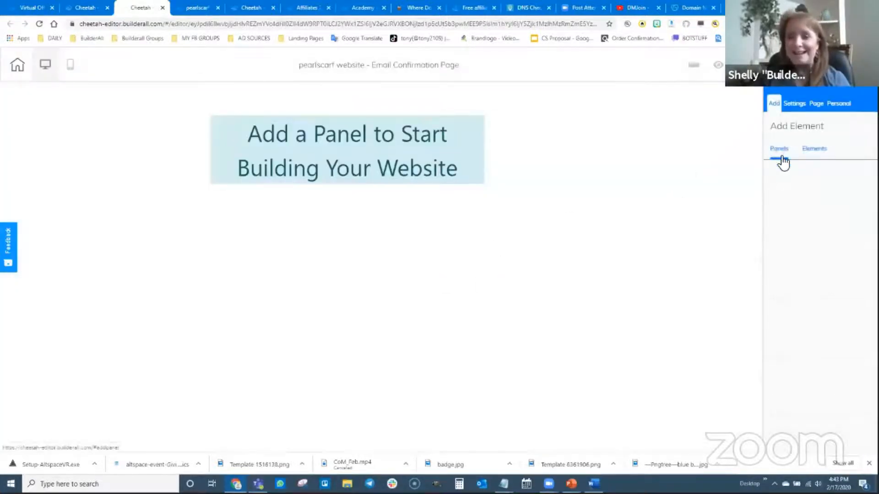
pyautogui.scroll(-5, 822, 366)
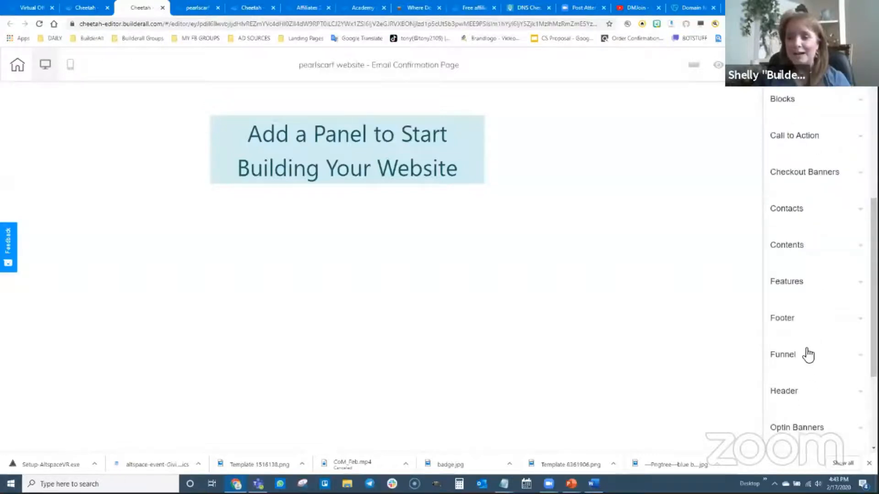
pyautogui.scroll(-2, 805, 361)
pyautogui.click(797, 337)
pyautogui.scroll(-5, 806, 356)
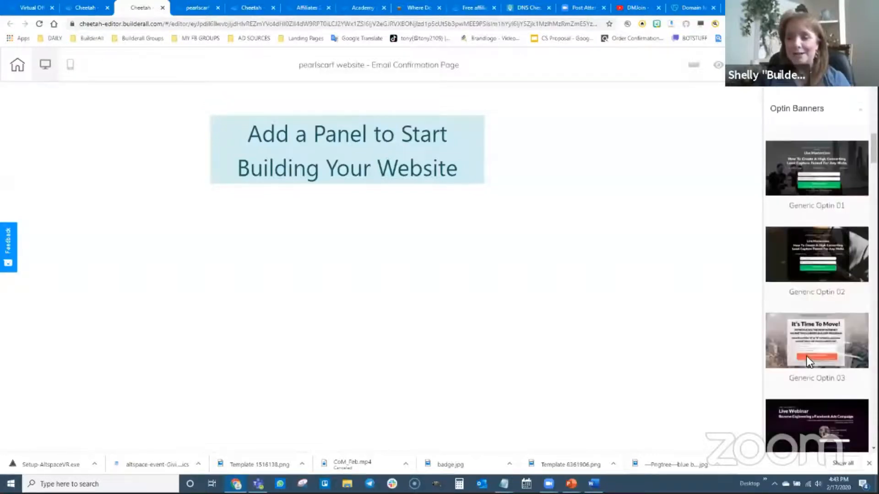
pyautogui.scroll(-10, 809, 359)
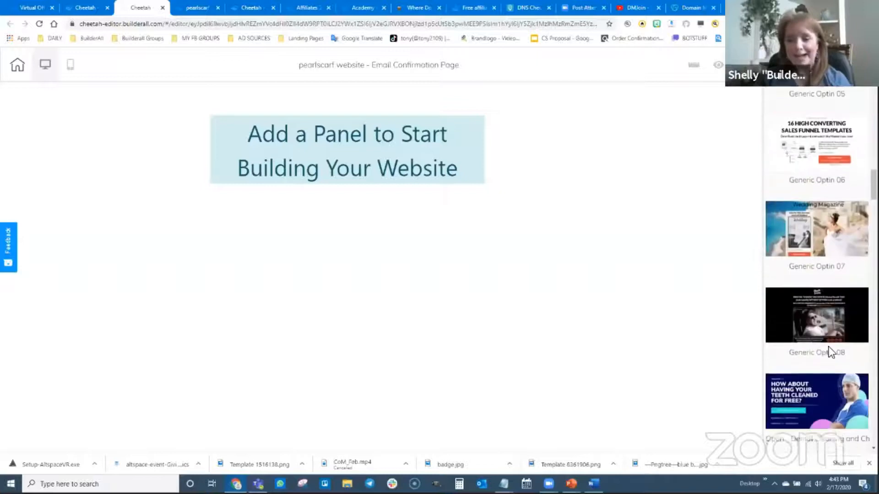
pyautogui.scroll(-6, 822, 366)
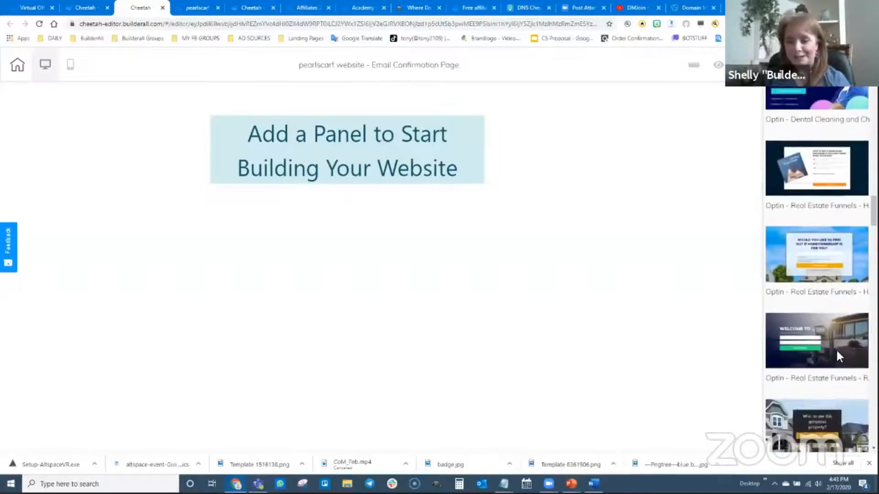
pyautogui.moveTo(836, 348); pyautogui.dragTo(502, 399)
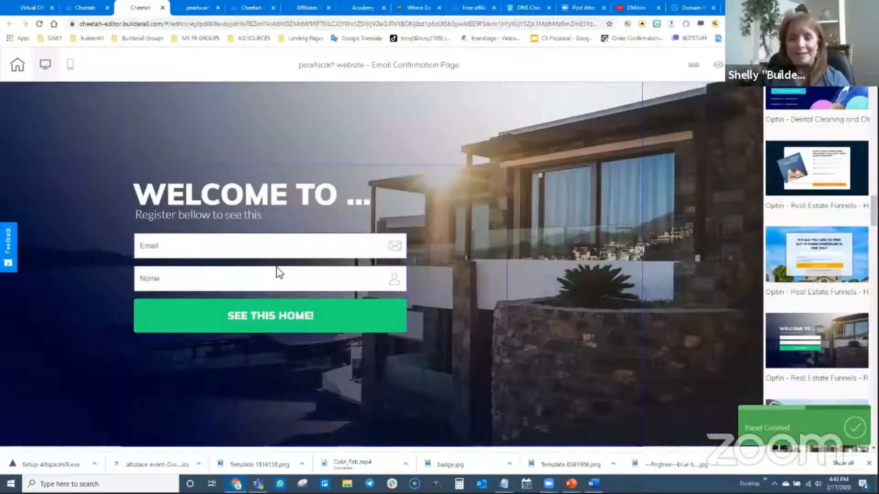
# Delete the email signup form from the panel
pyautogui.click(210, 253)
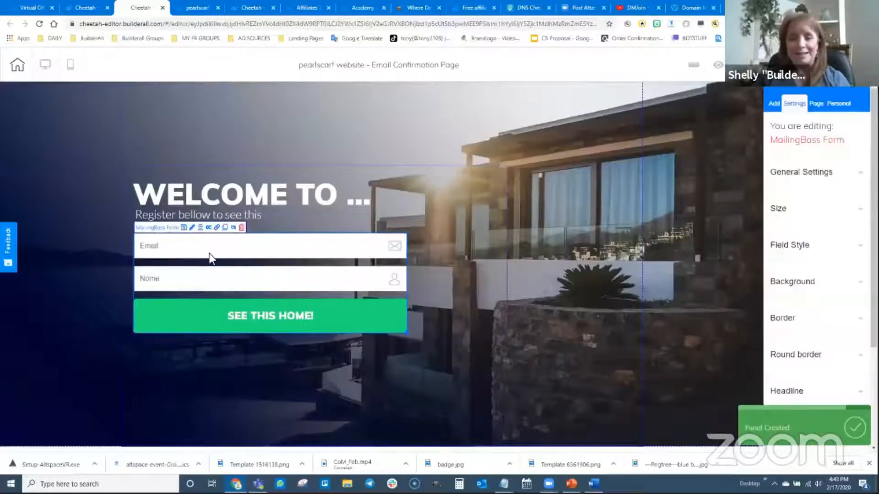
pyautogui.click(242, 228)
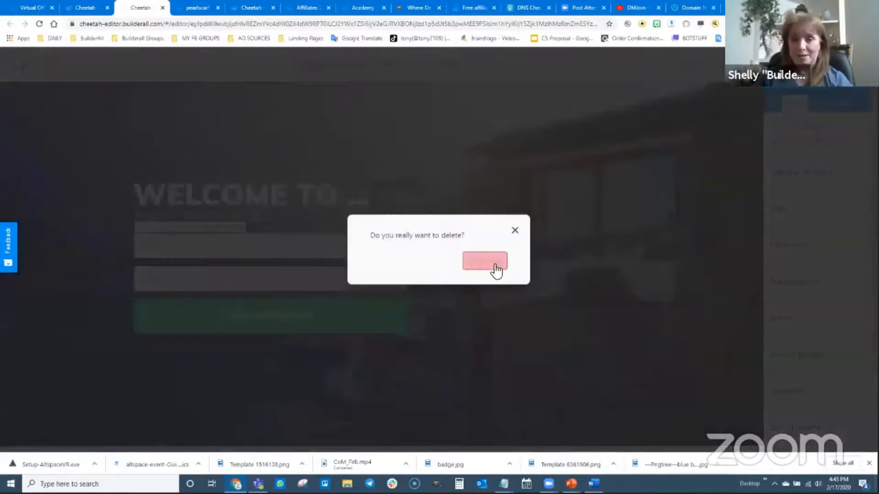
pyautogui.click(485, 261)
# Change the panel headline to 'Almost done....'
pyautogui.doubleClick(262, 199)
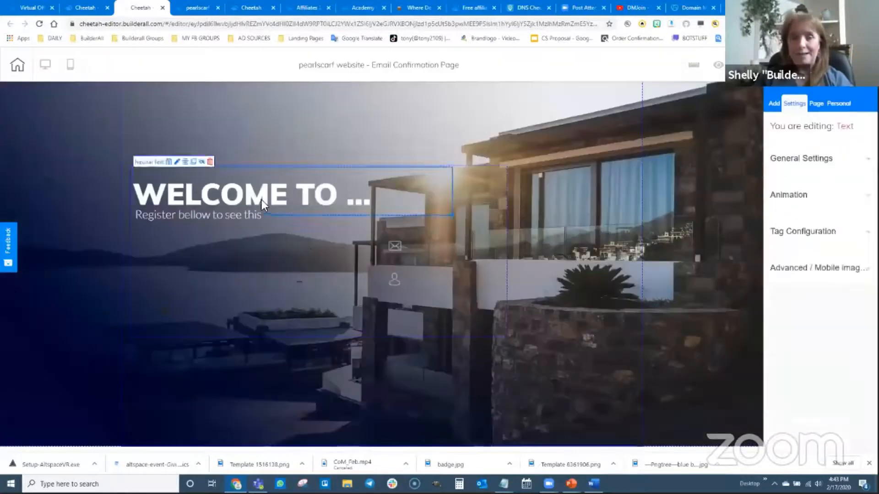
pyautogui.tripleClick(232, 199)
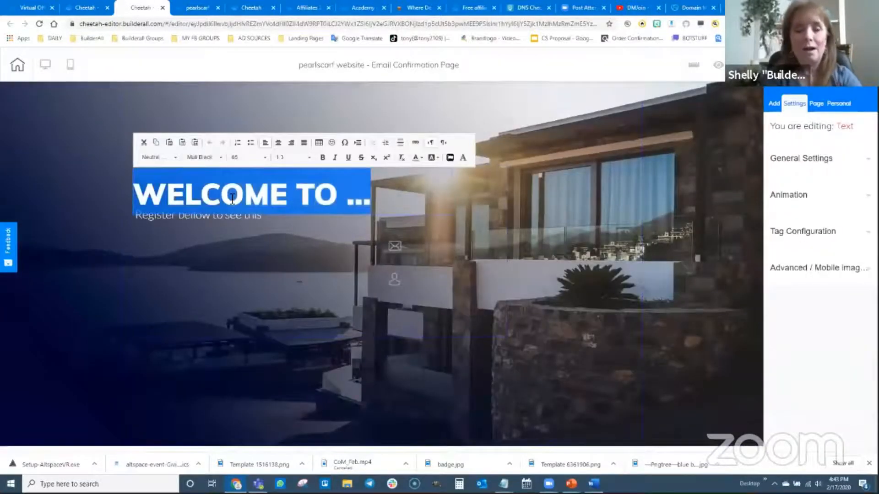
pyautogui.write('Almost')
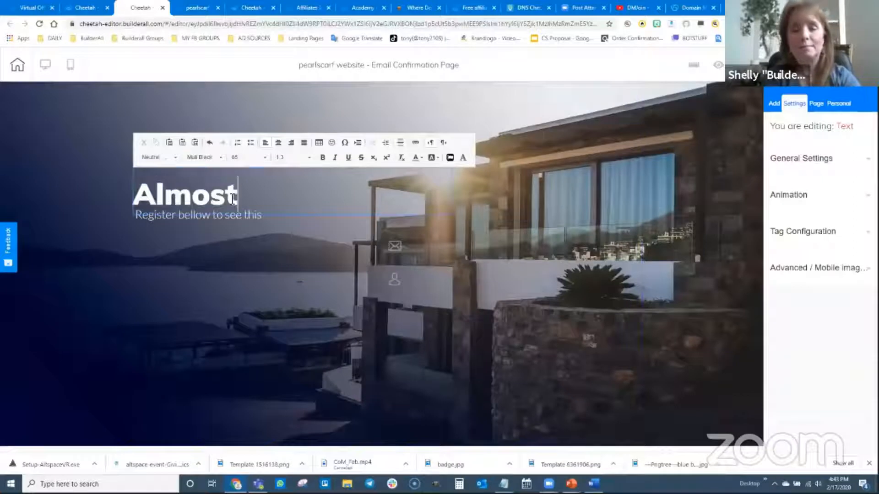
pyautogui.write(' done....')
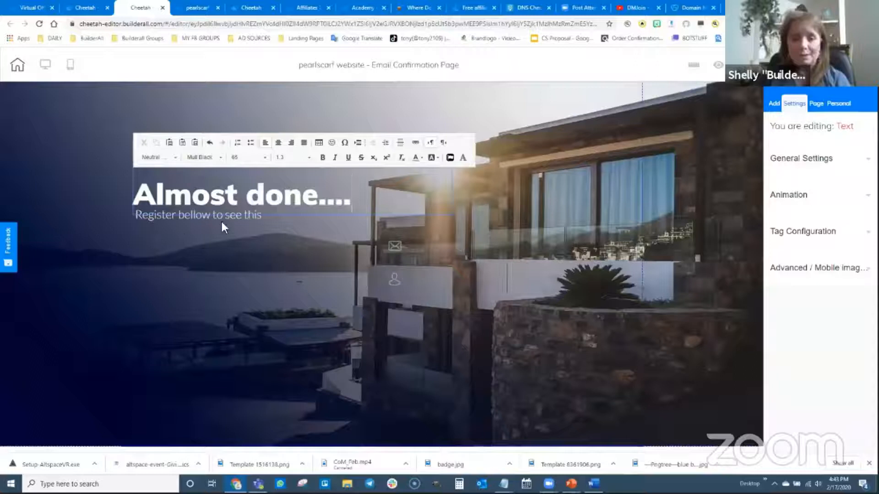
# Replace the subheadline with 'Check your email and click confirm to be added to our newsletter!'
pyautogui.click(248, 220)
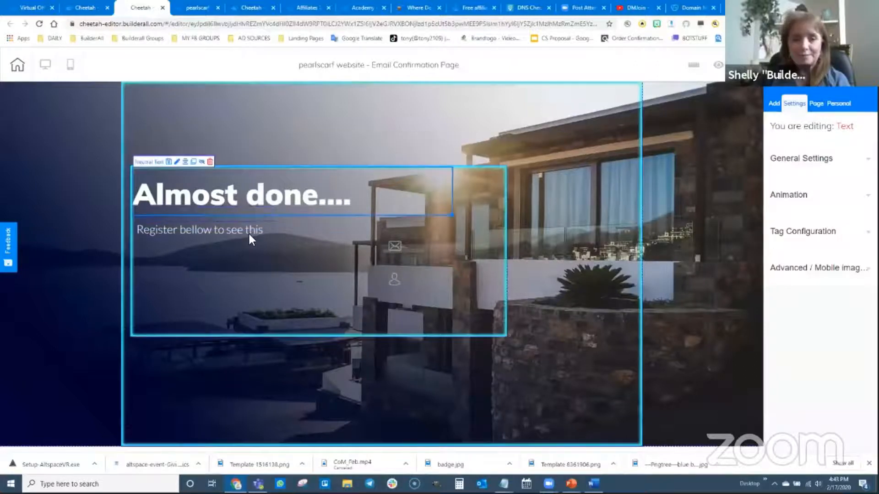
pyautogui.doubleClick(215, 229)
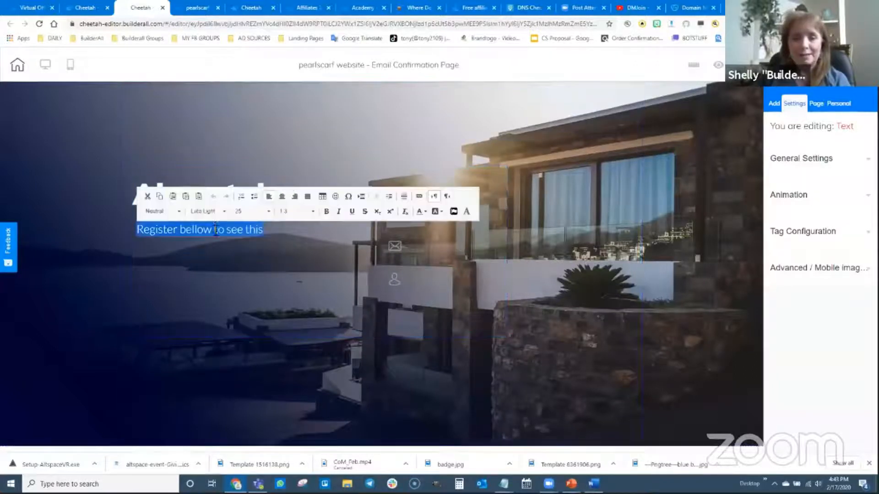
pyautogui.write('C')
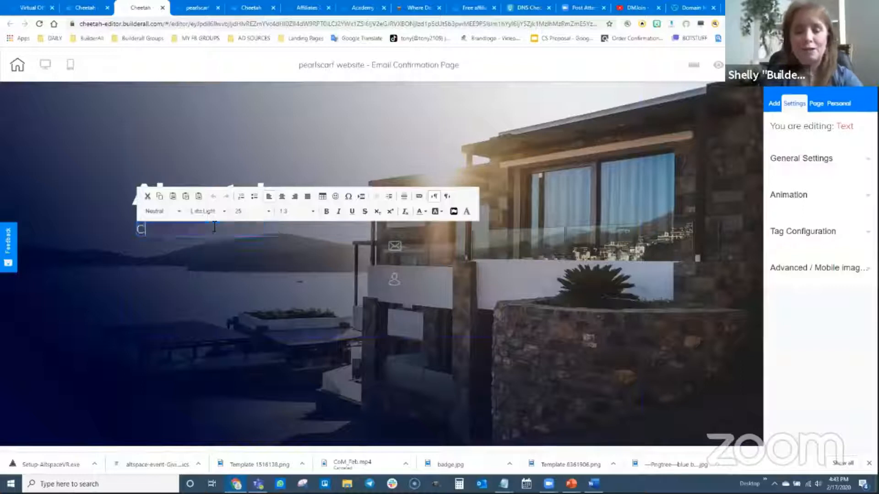
pyautogui.write('heck your email ')
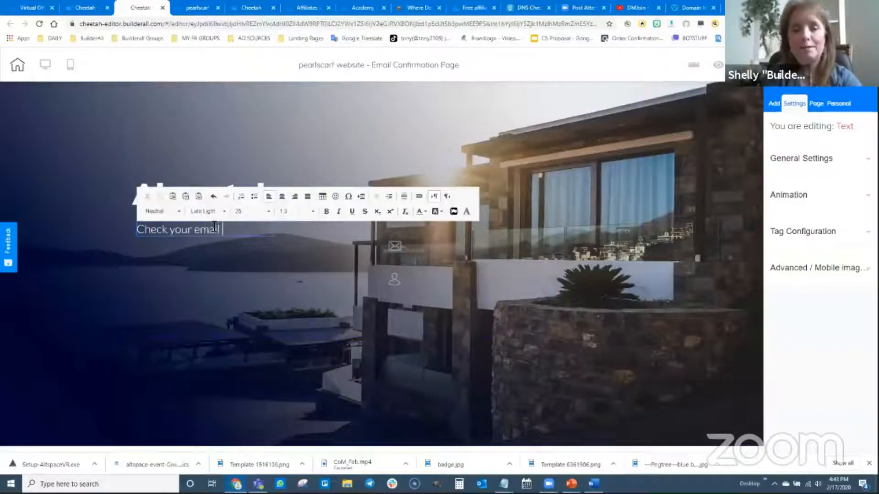
pyautogui.write('and click confir')
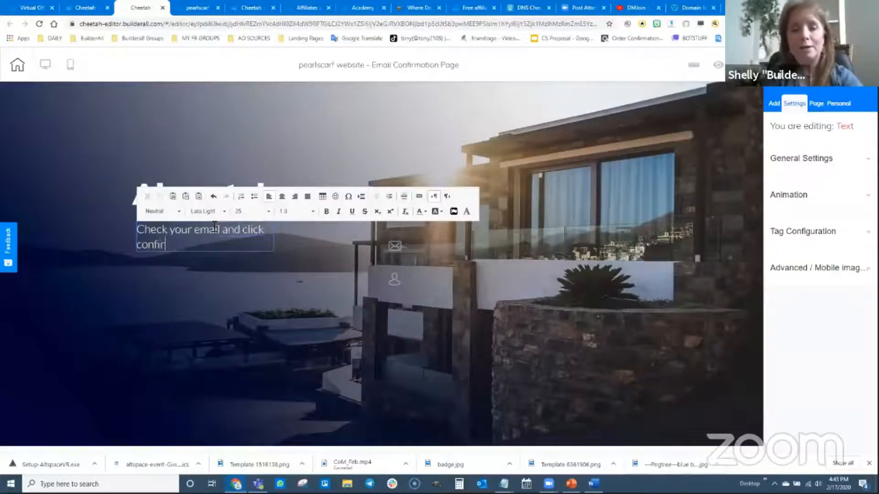
pyautogui.write('m to be add')
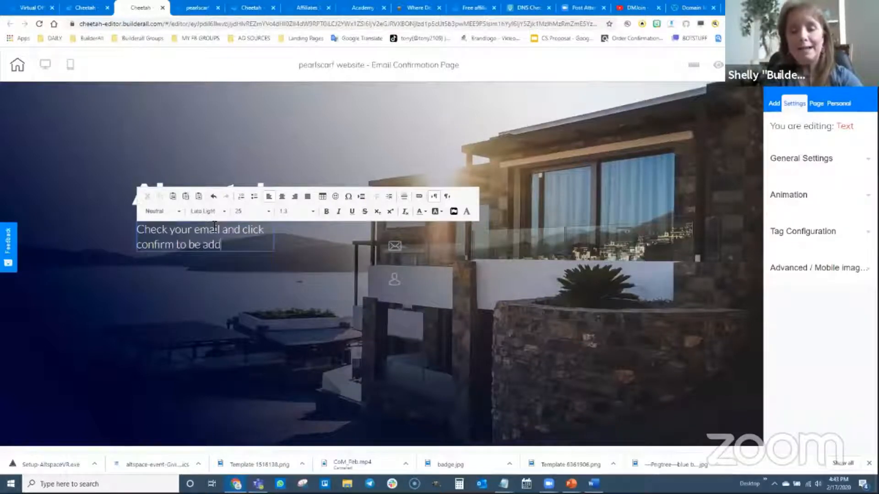
pyautogui.write('ed to our newl')
pyautogui.write('letter!')
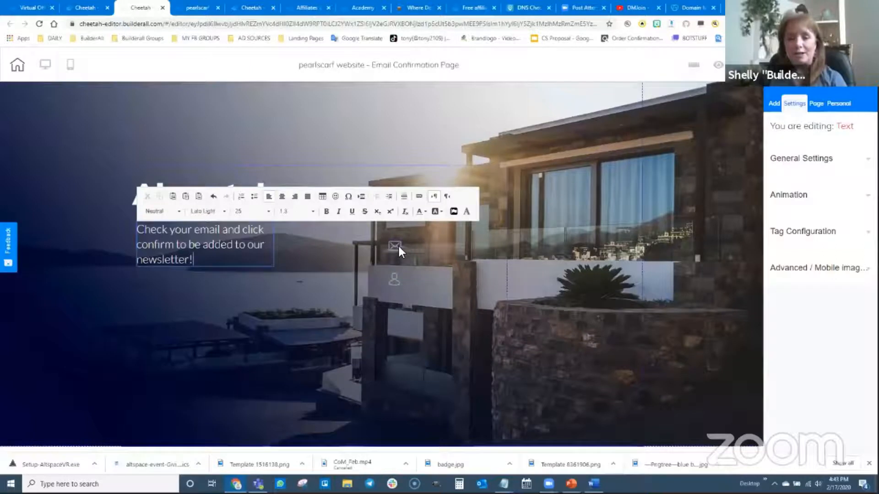
# Delete the leftover email and name field icons from the panel
pyautogui.click(394, 246)
pyautogui.click(460, 235)
pyautogui.click(463, 260)
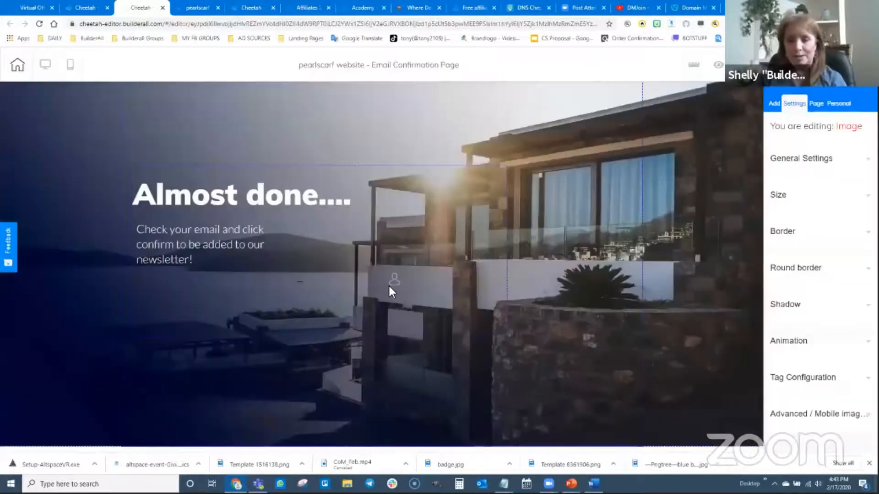
pyautogui.click(394, 282)
pyautogui.click(459, 267)
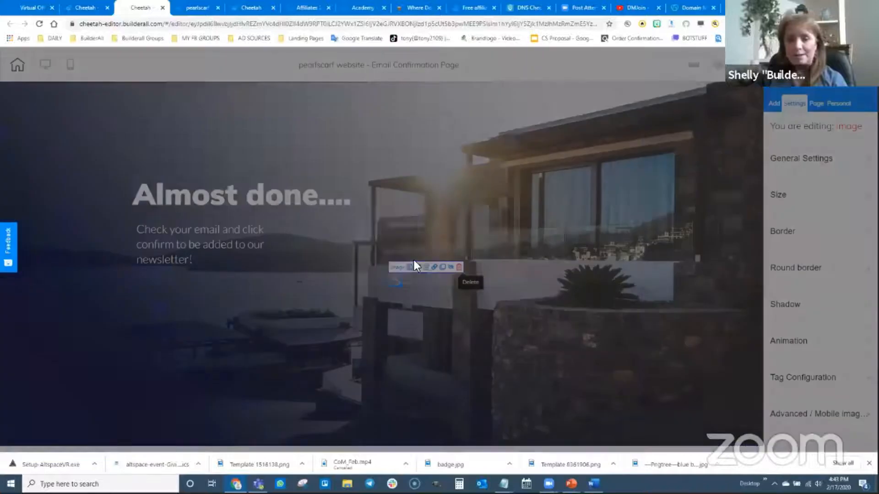
pyautogui.click(473, 262)
# Widen the subheadline text box so the message spans two lines
pyautogui.click(220, 247)
pyautogui.moveTo(276, 266); pyautogui.dragTo(365, 260)
pyautogui.click(315, 280)
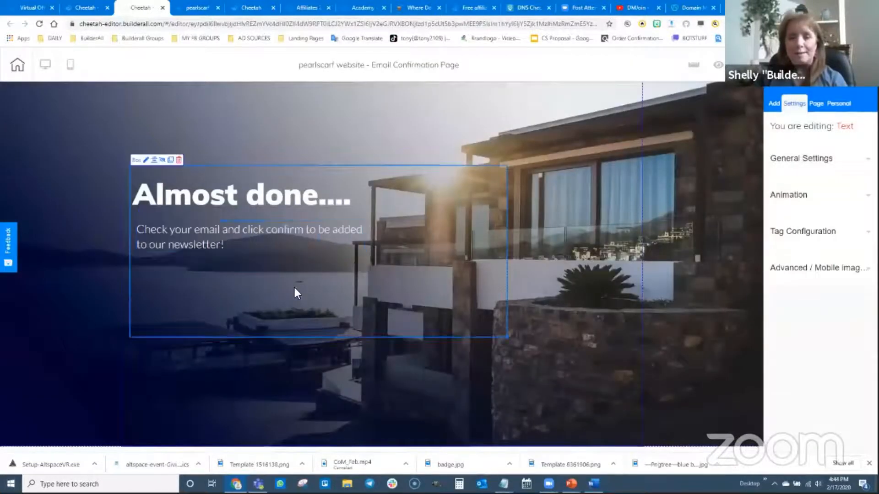
# Publish the website with the new Email Confirmation Page
pyautogui.click(414, 391)
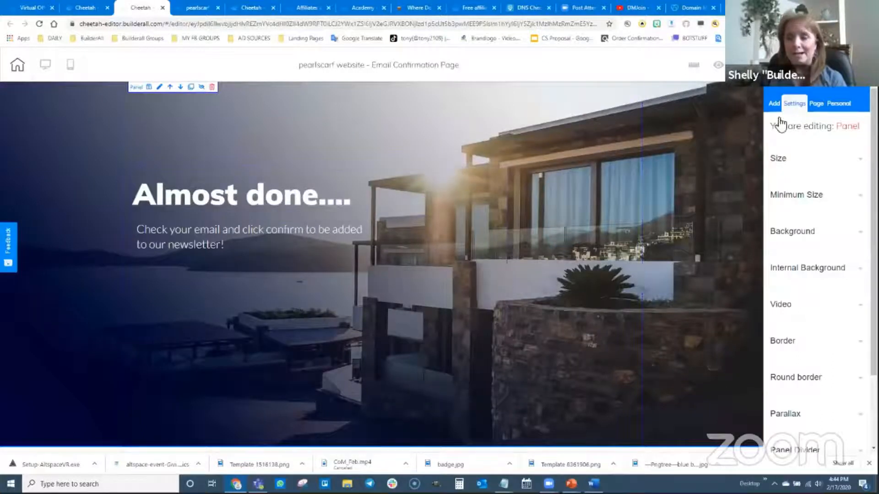
pyautogui.click(743, 65)
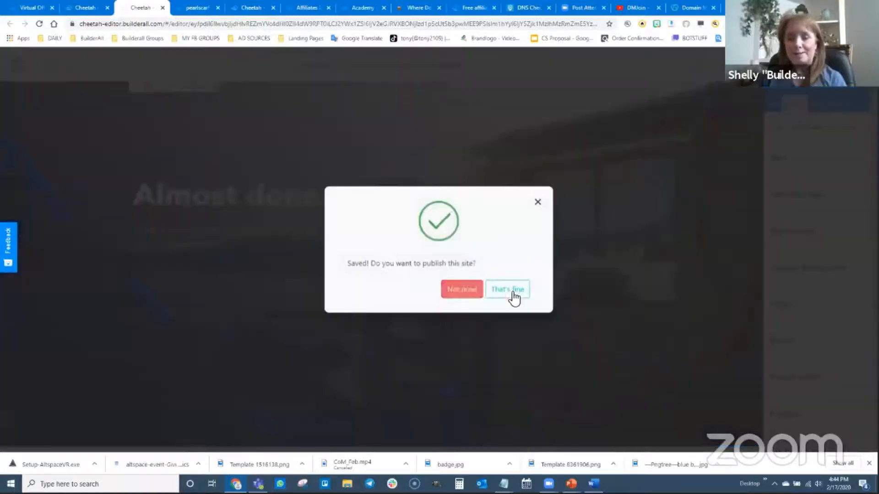
pyautogui.click(511, 291)
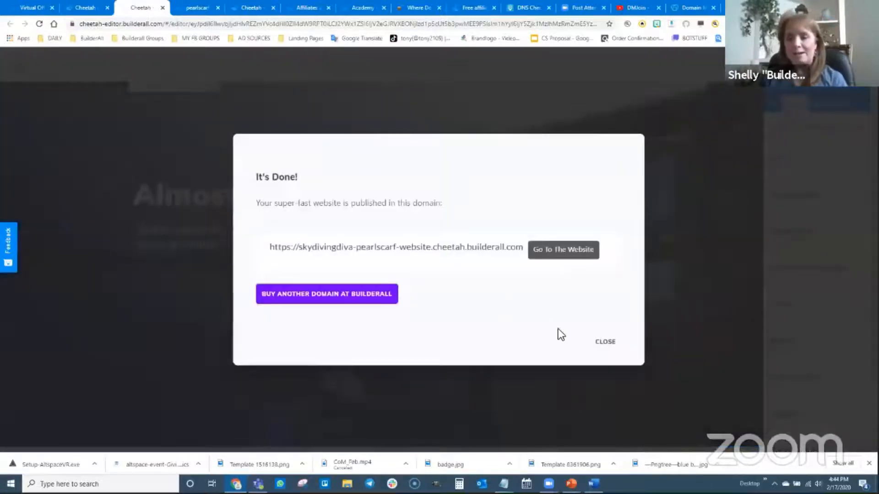
# Create a new page in the site named 'Subscription Confirmed Page'
pyautogui.click(605, 342)
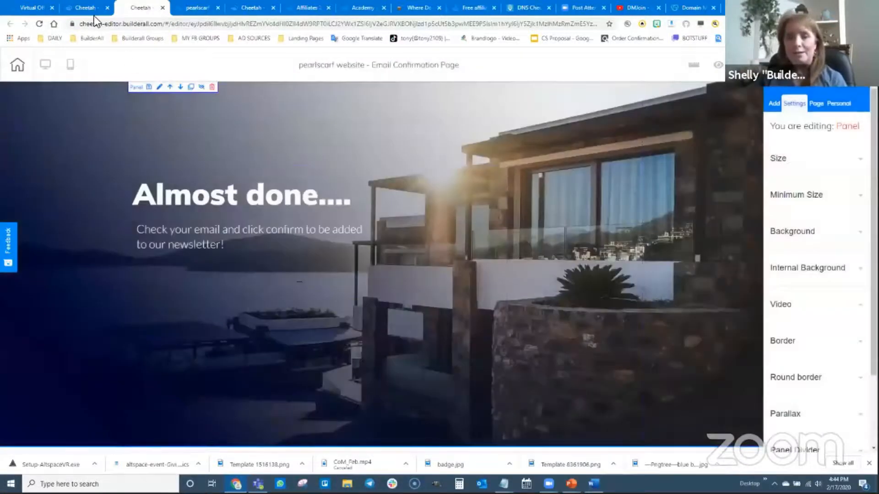
pyautogui.click(94, 14)
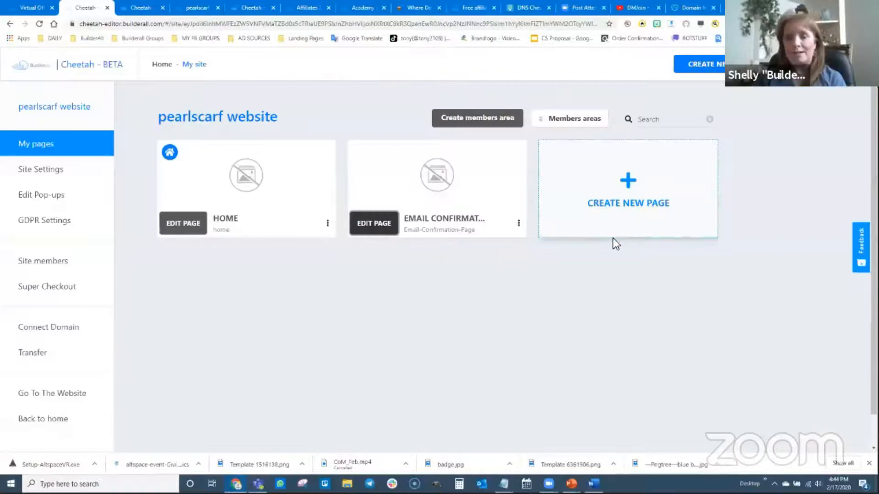
pyautogui.click(629, 186)
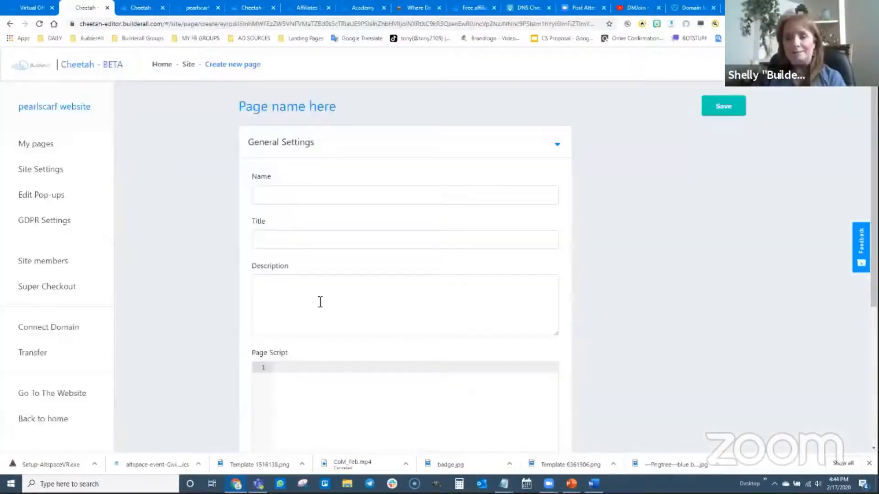
pyautogui.click(293, 196)
pyautogui.write('S')
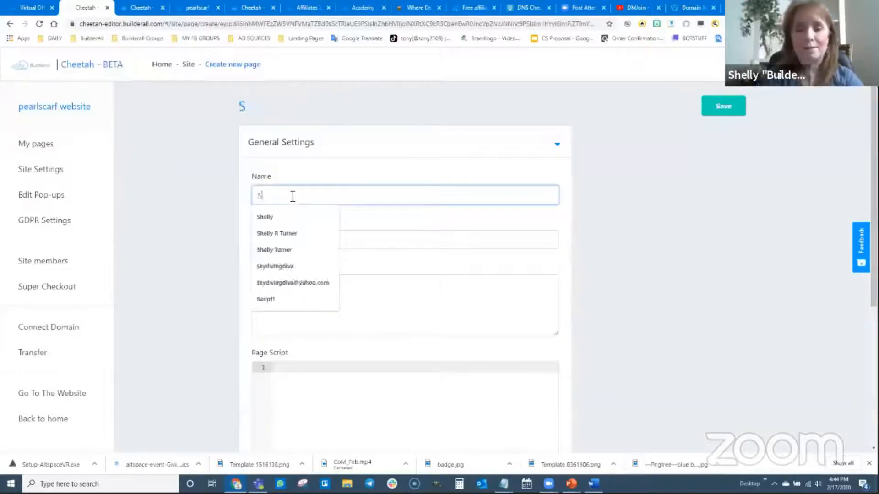
pyautogui.write('ubscription Confirmed Page')
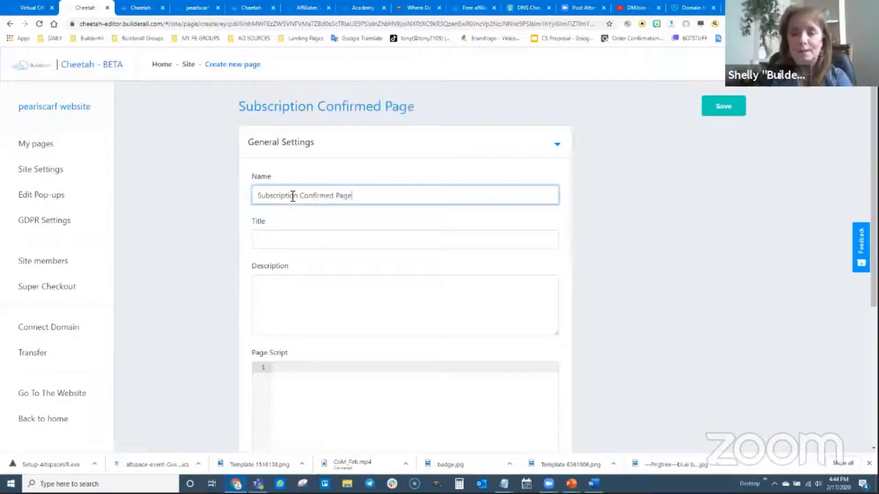
# Copy the page name into the Title and Description fields and save the new page
pyautogui.moveTo(352, 195); pyautogui.dragTo(255, 194)
pyautogui.hotkey('ctrl', 'c')
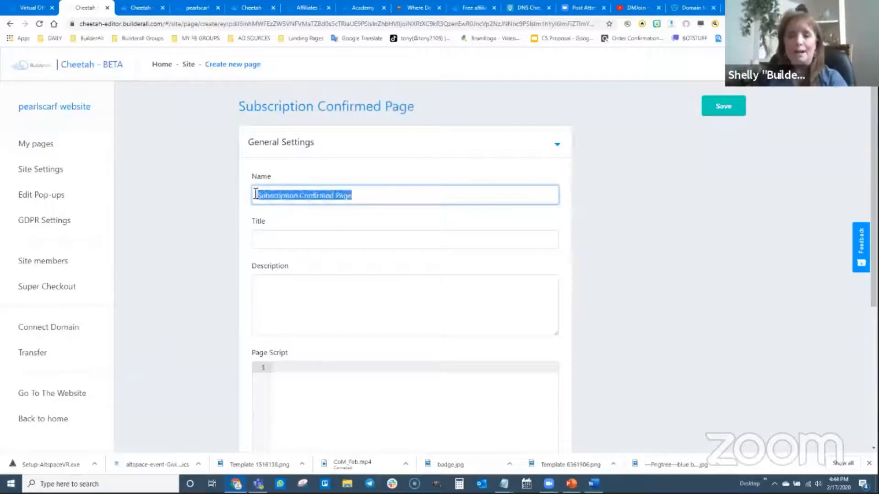
pyautogui.click(273, 240)
pyautogui.hotkey('ctrl', 'v')
pyautogui.click(281, 290)
pyautogui.hotkey('ctrl', 'v')
pyautogui.click(722, 106)
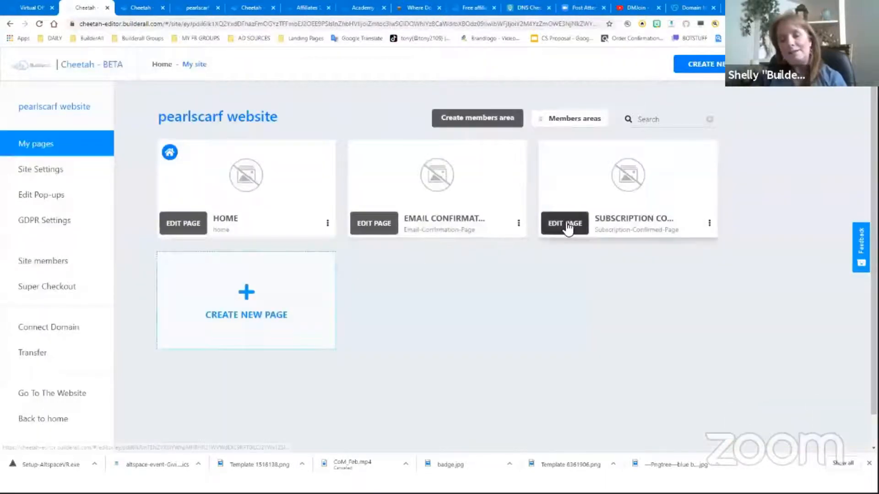
# Open the new page in the editor and add the real estate 'Welcome to...' optin banner panel
pyautogui.click(567, 223)
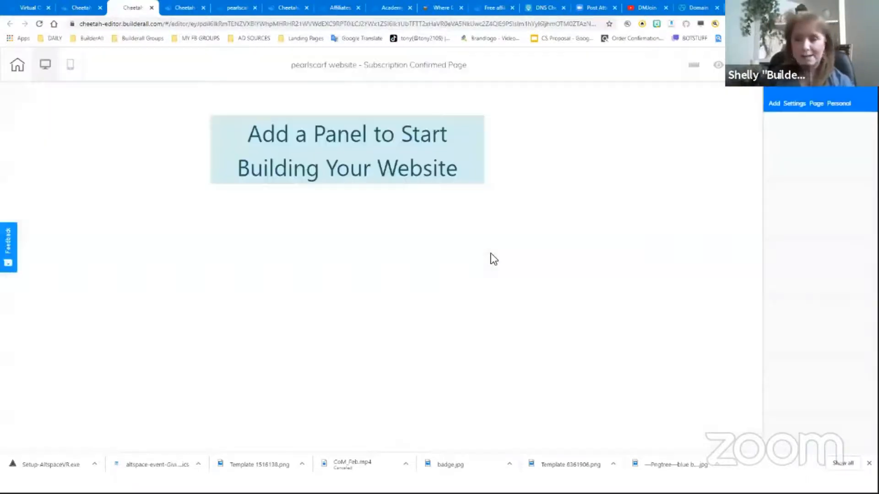
pyautogui.click(773, 104)
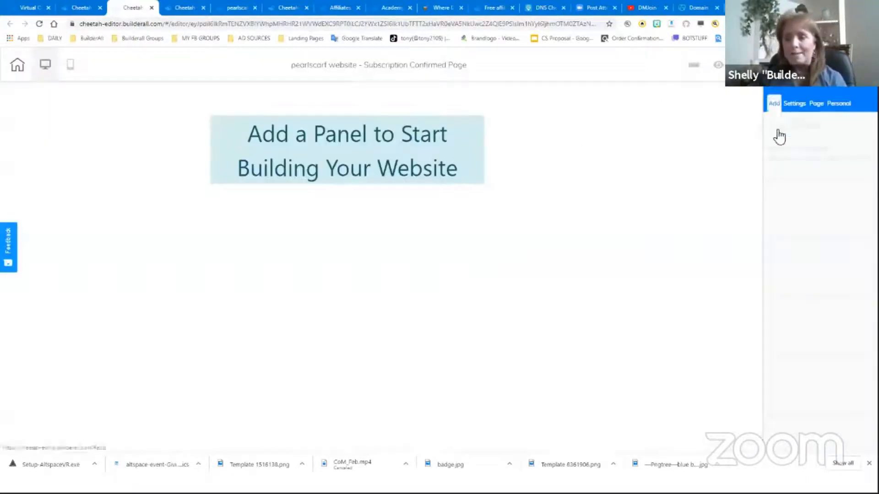
pyautogui.click(784, 151)
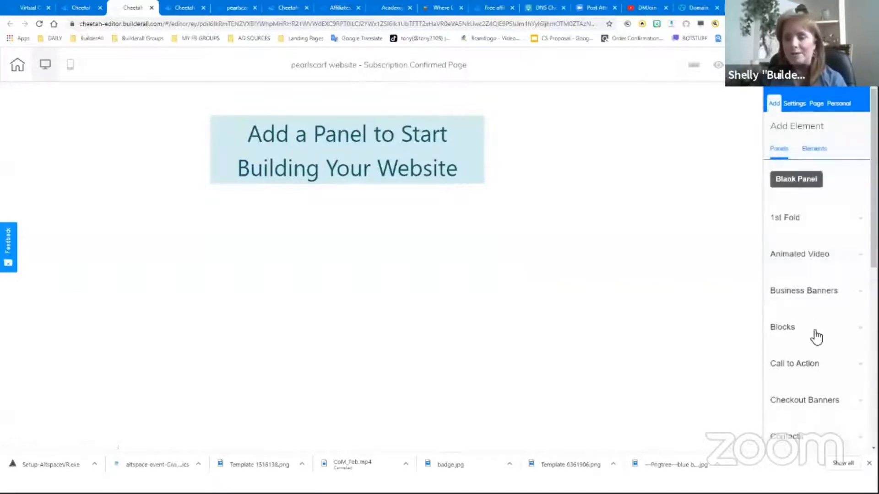
pyautogui.scroll(-4, 806, 348)
pyautogui.scroll(-3, 801, 361)
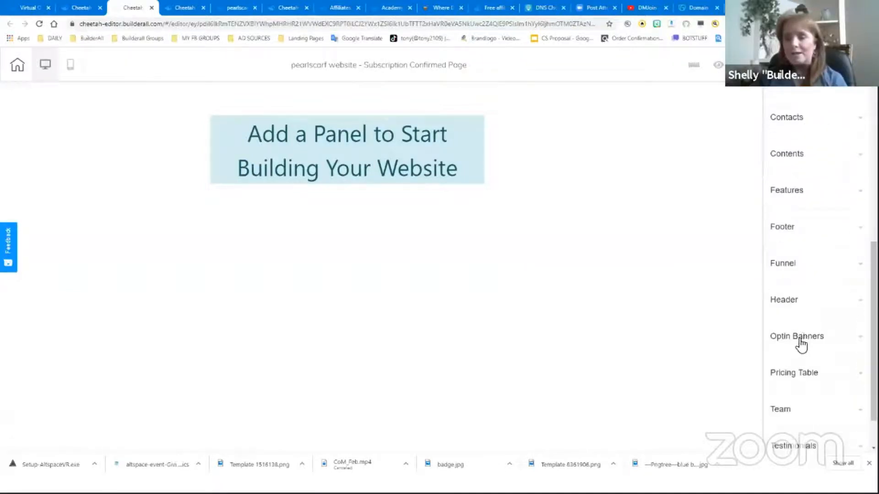
pyautogui.click(802, 341)
pyautogui.scroll(-15, 809, 355)
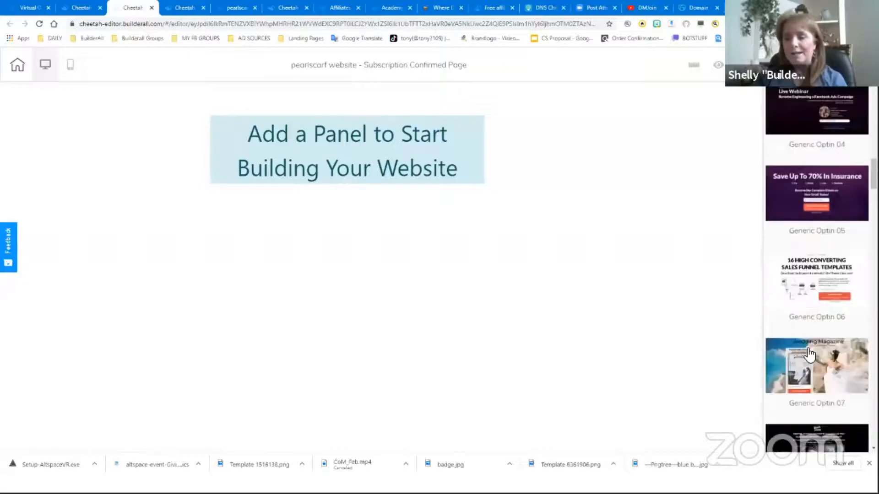
pyautogui.scroll(-7, 823, 324)
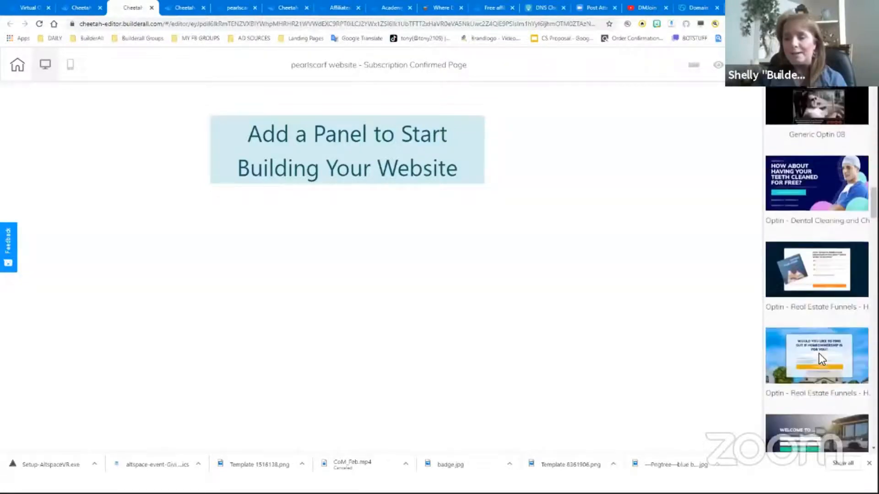
pyautogui.click(810, 353)
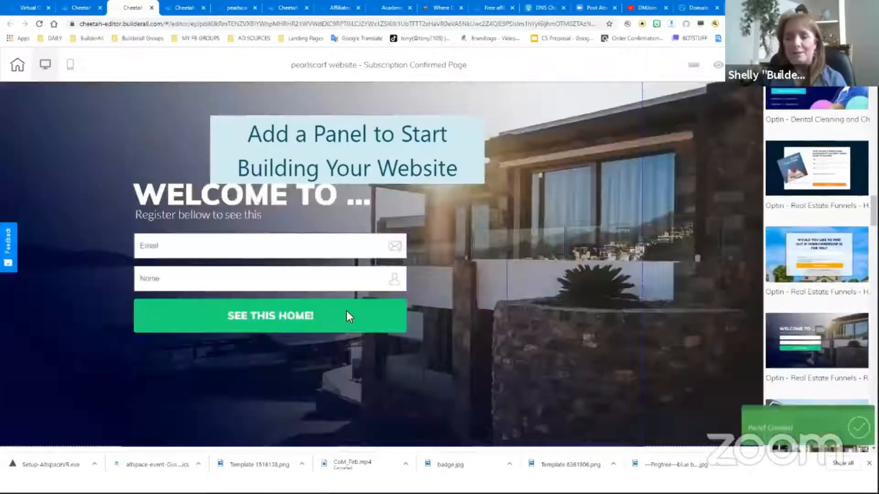
# Delete the MailingBoss form from the panel
pyautogui.click(237, 271)
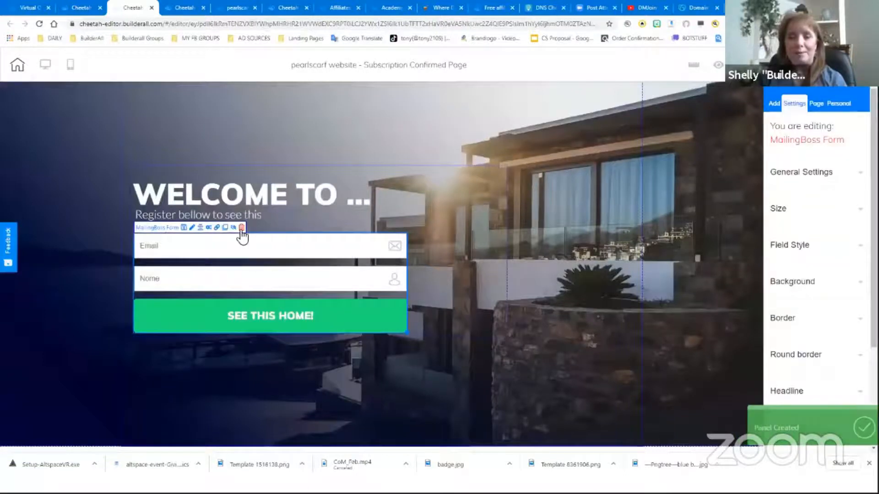
pyautogui.click(241, 227)
pyautogui.click(484, 261)
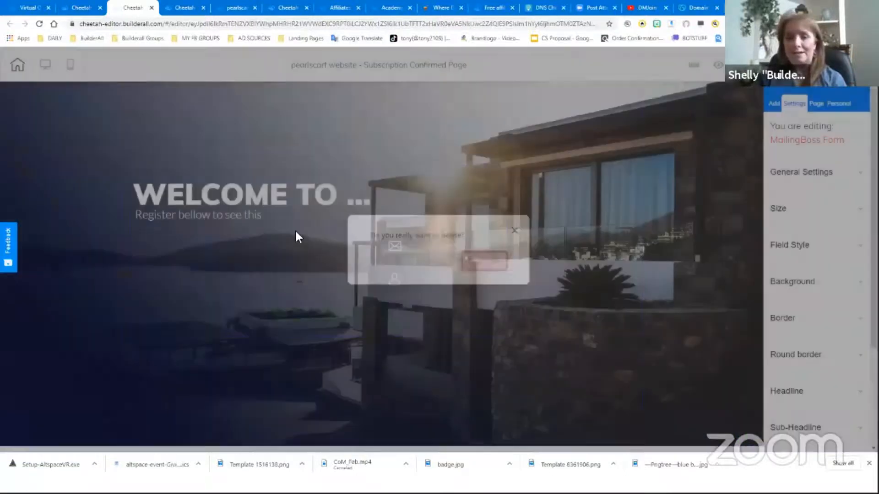
# Replace the headline with 'Congratulations!'
pyautogui.click(248, 198)
pyautogui.doubleClick(248, 199)
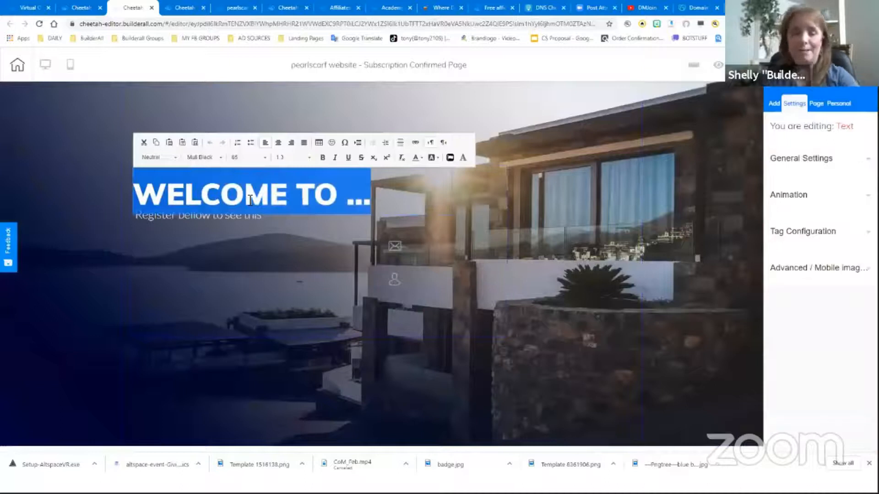
pyautogui.write('Congrat')
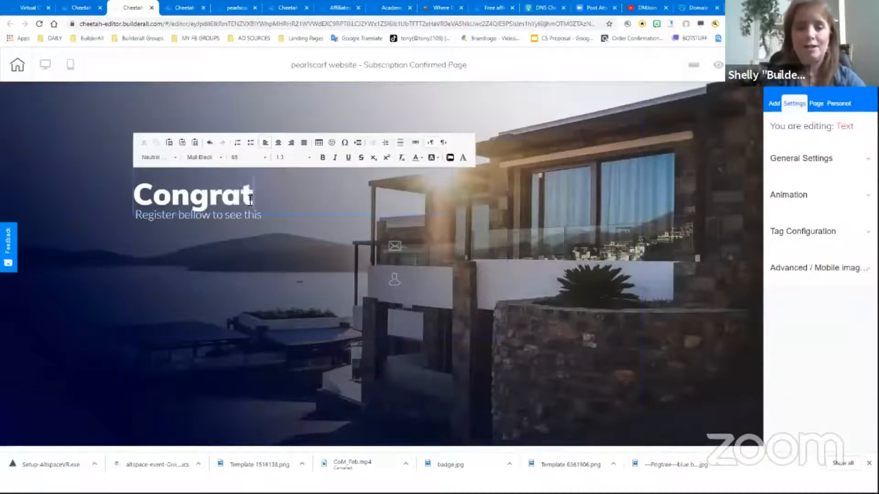
pyautogui.write('ulations!')
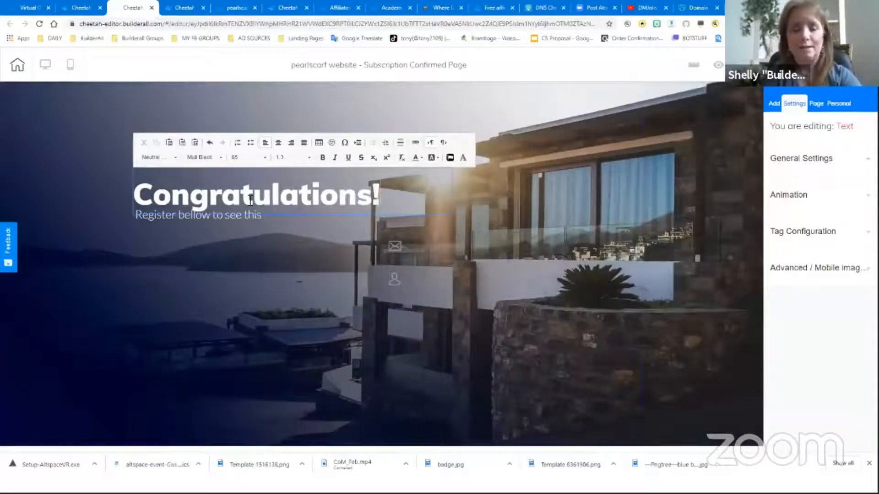
# Replace the subheadline with 'You are now confirmed and a part of our newsletter list. Expect to get your first email from us in about 2 hours.'
pyautogui.click(216, 219)
pyautogui.doubleClick(171, 224)
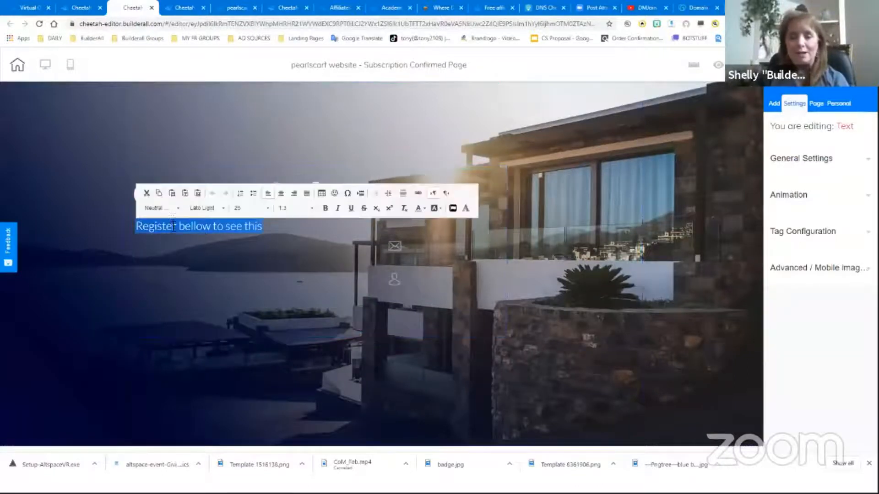
pyautogui.write('You')
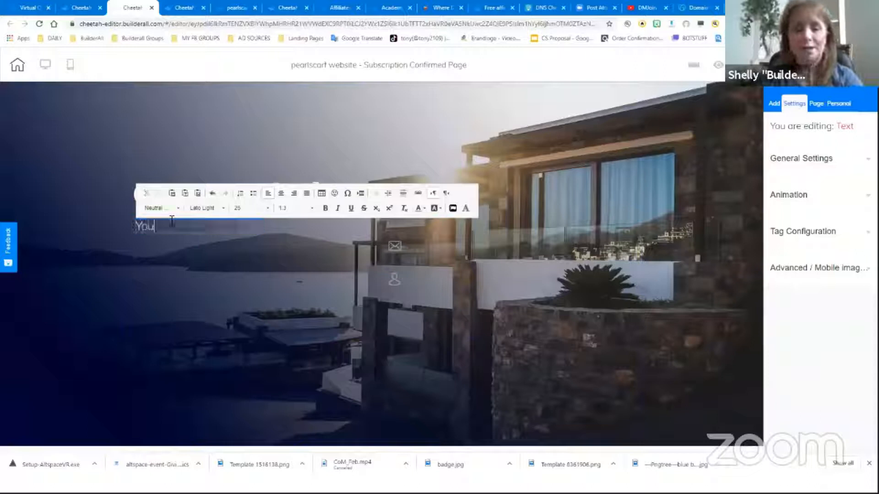
pyautogui.write(' are now confirm')
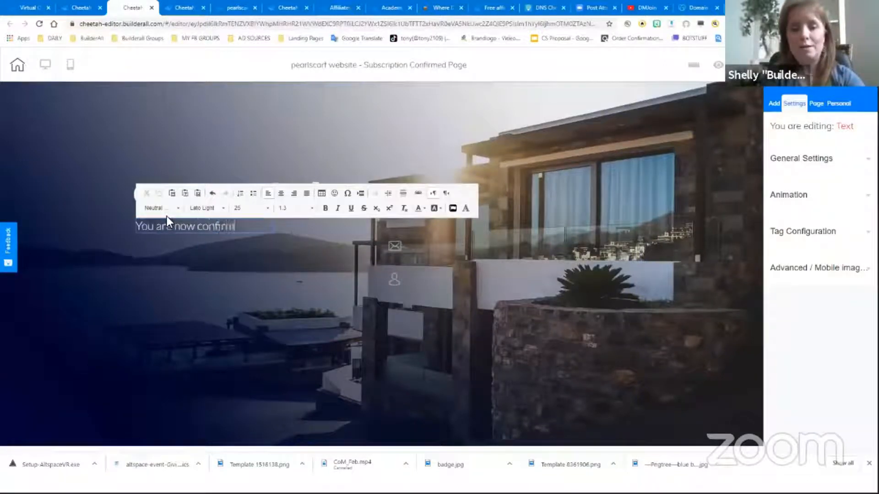
pyautogui.write('ed and a part of')
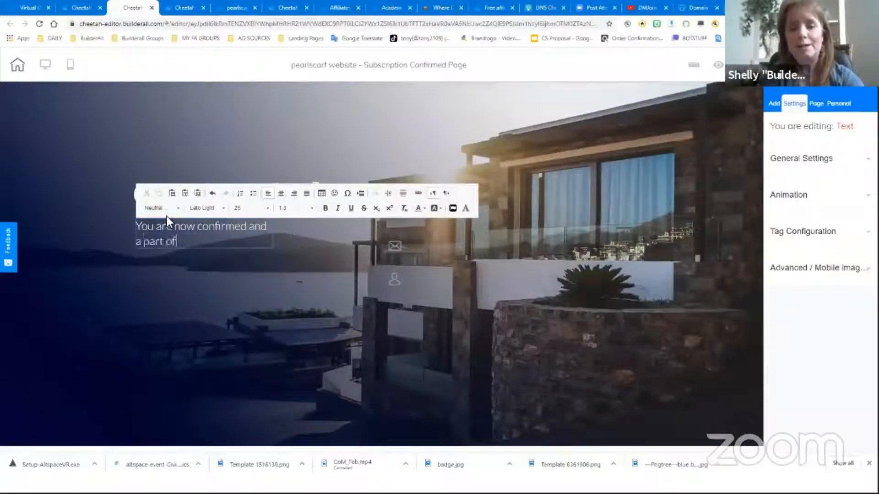
pyautogui.write(' our newslette')
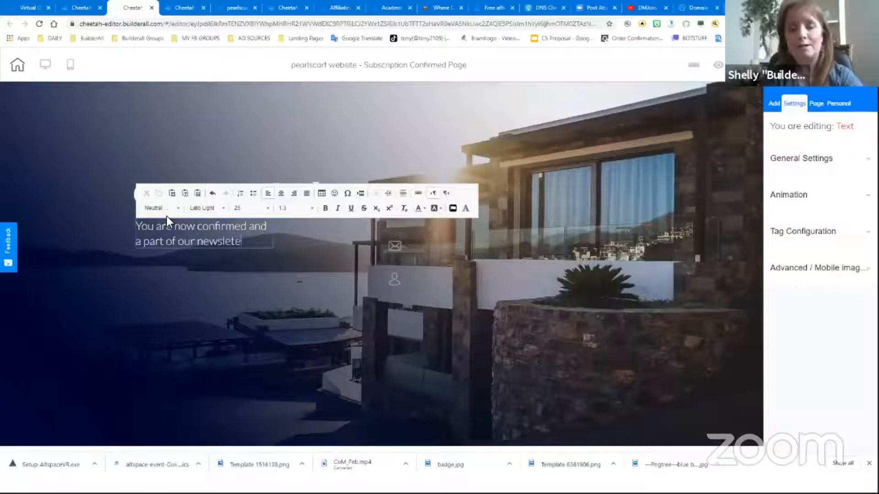
pyautogui.write('r list.')
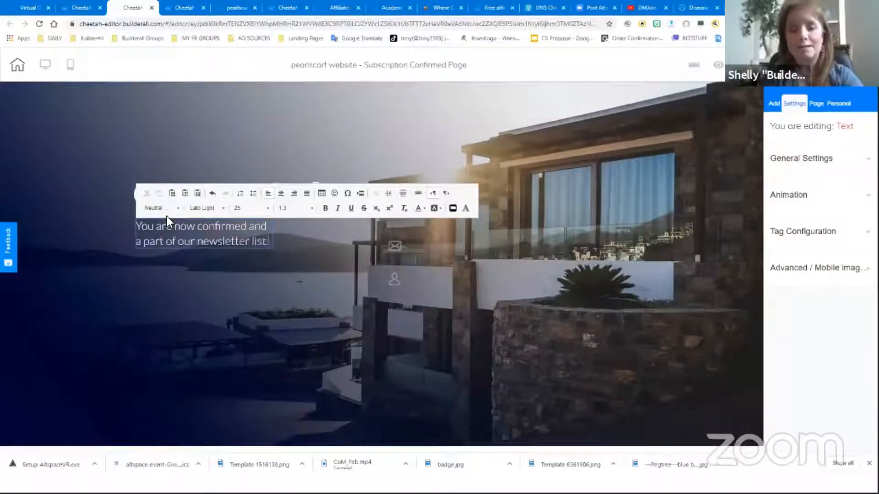
pyautogui.write(' Expect to get')
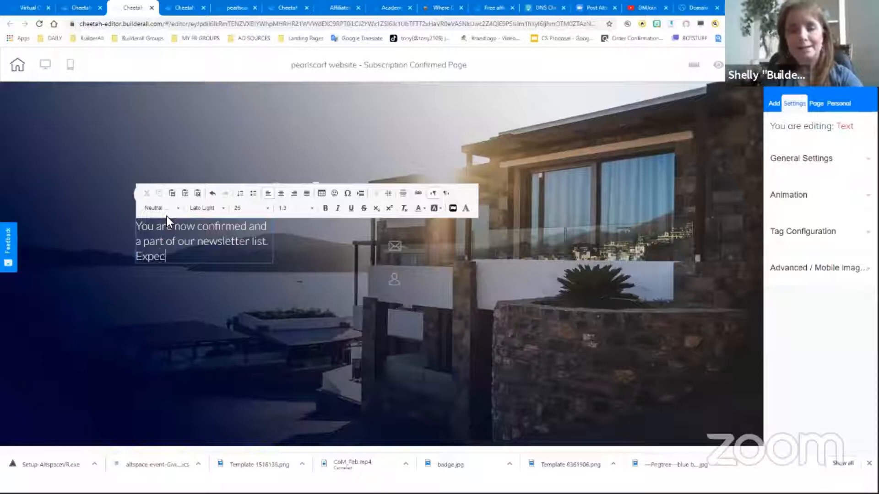
pyautogui.write('irs')
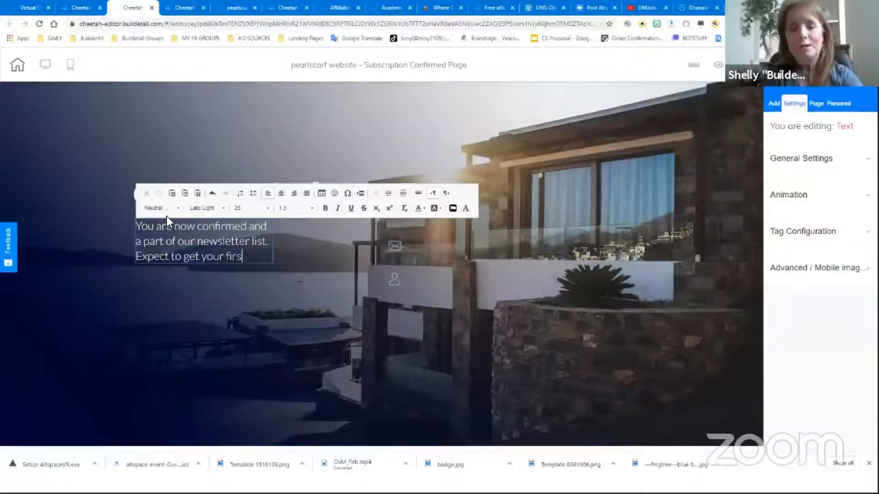
pyautogui.write('t email from us in')
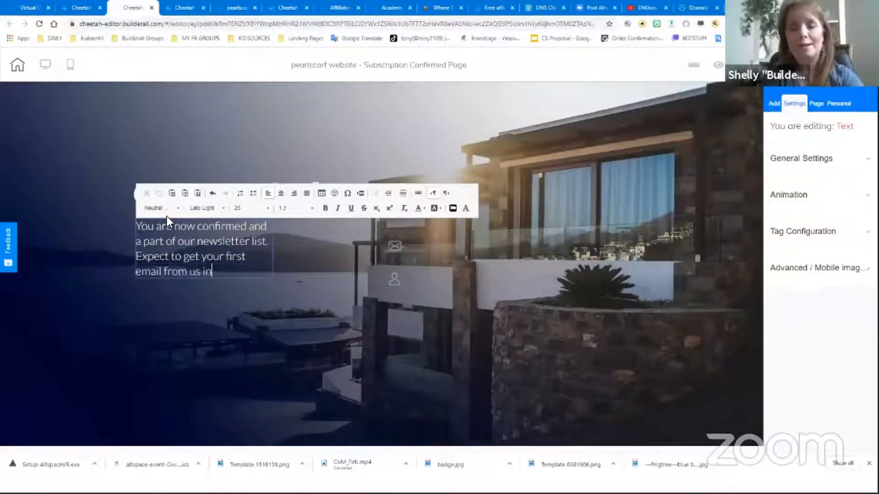
pyautogui.write(' about 2 hours.')
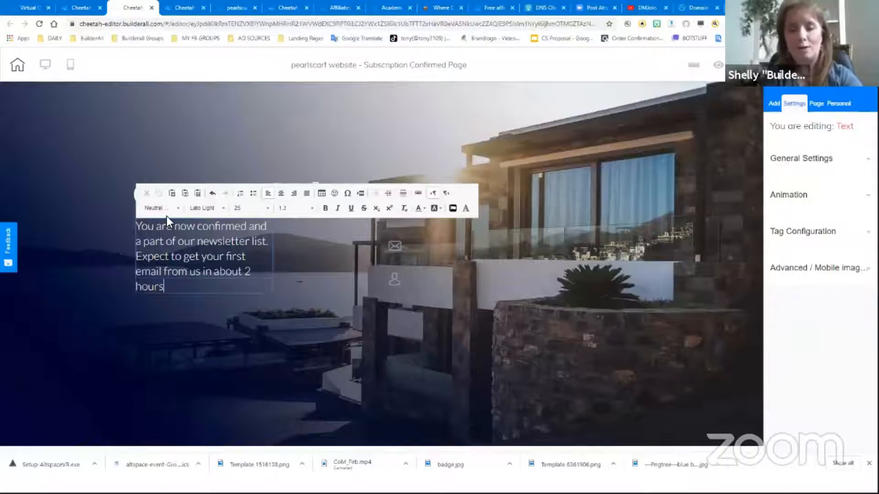
# Widen the subheadline text box so the message spans three lines
pyautogui.click(319, 236)
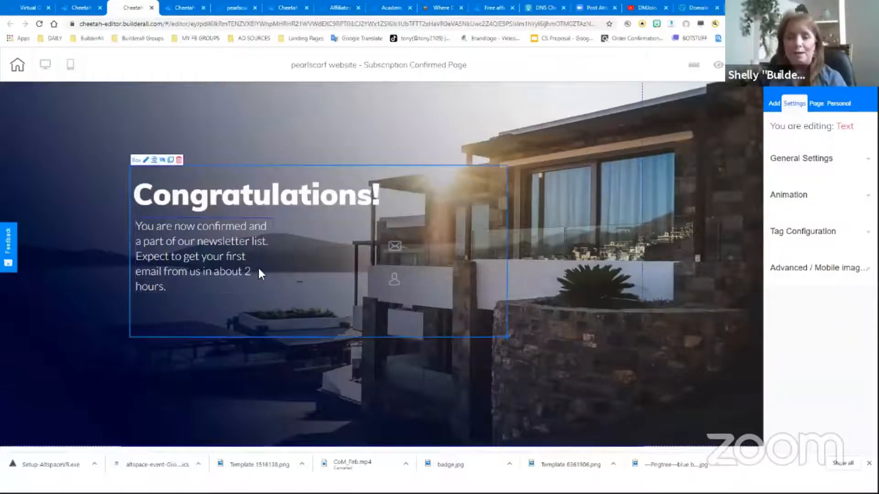
pyautogui.moveTo(273, 298); pyautogui.dragTo(373, 271)
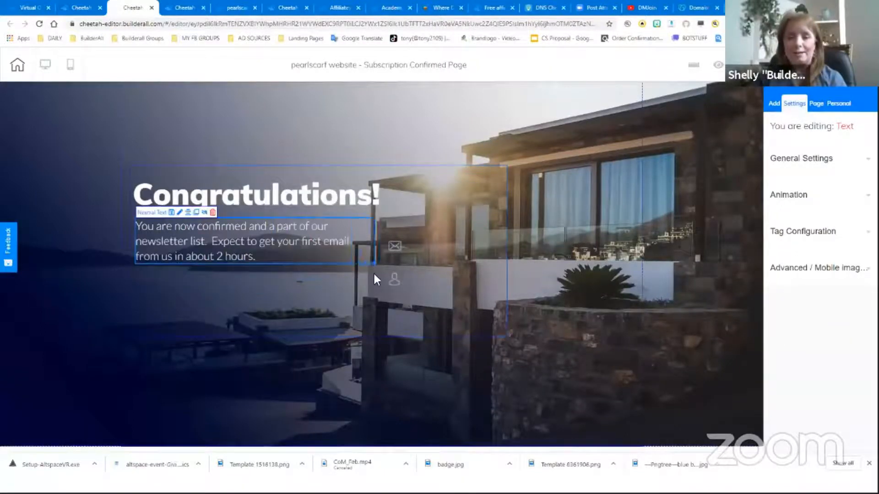
# Delete the leftover email and name field icons from the panel
pyautogui.click(395, 246)
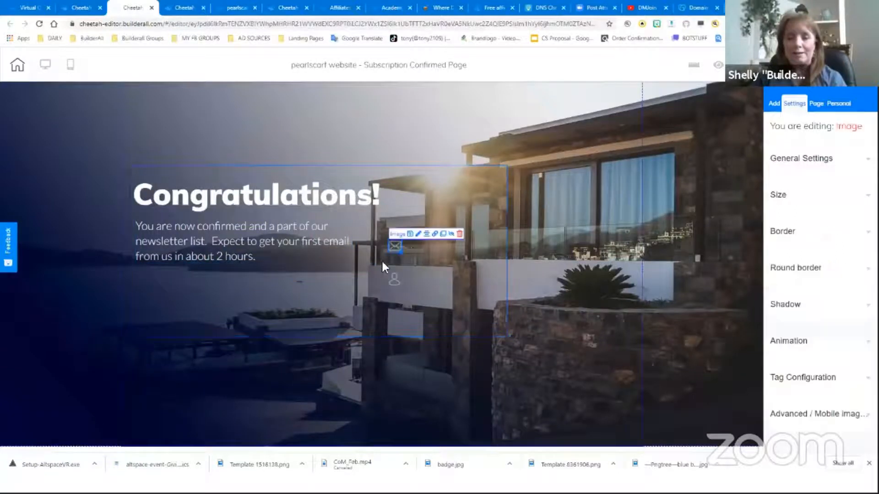
pyautogui.click(459, 234)
pyautogui.click(477, 268)
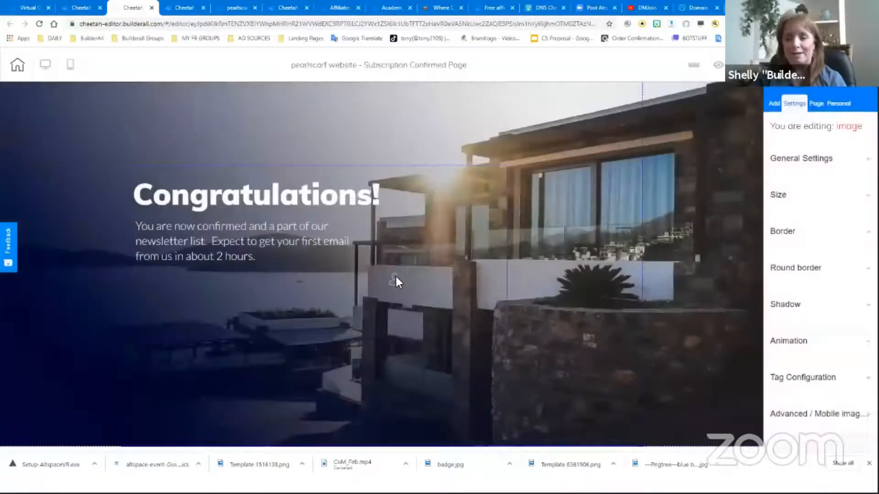
pyautogui.moveTo(398, 282)
pyautogui.click(459, 267)
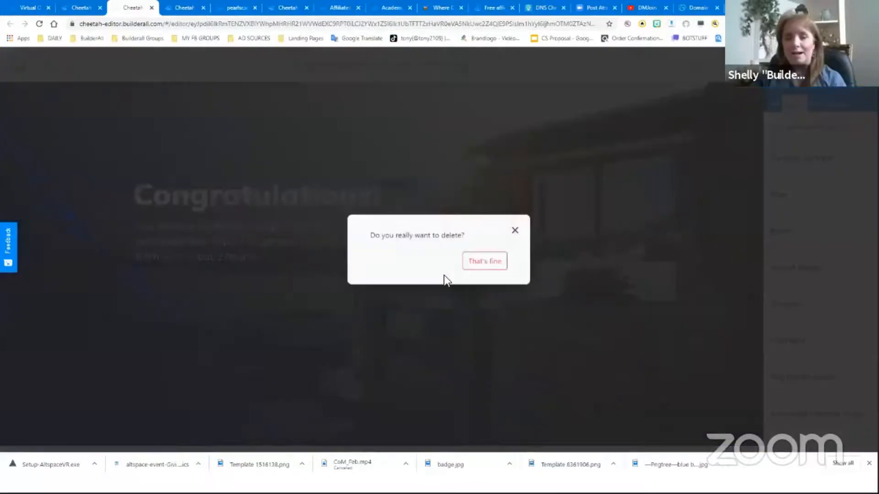
pyautogui.click(474, 270)
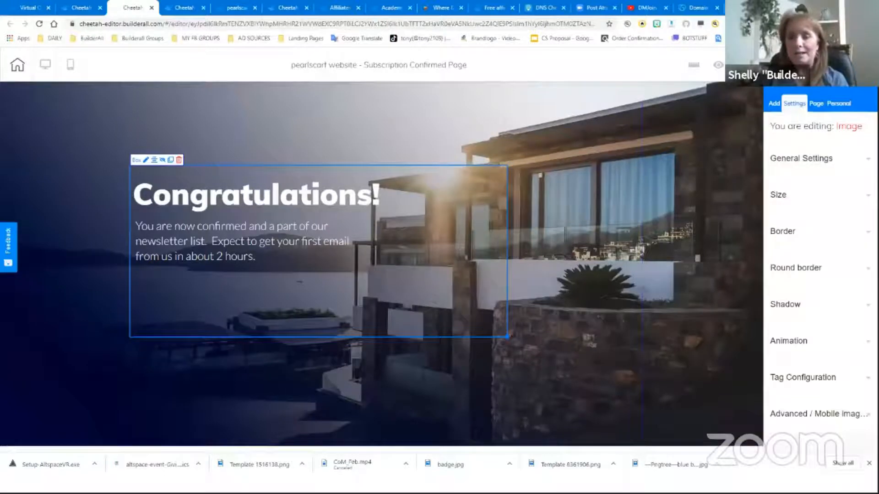
# Save and publish the website with the new Subscription Confirmed Page
pyautogui.click(822, 65)
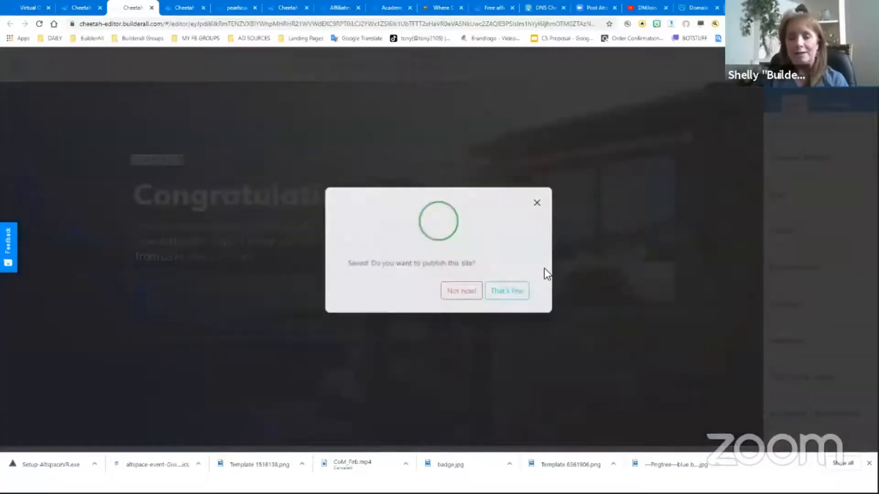
pyautogui.click(515, 294)
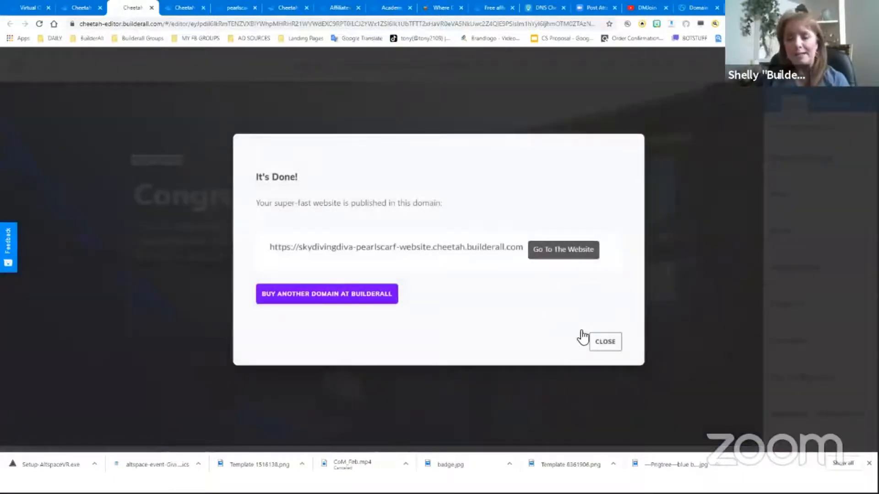
pyautogui.click(594, 341)
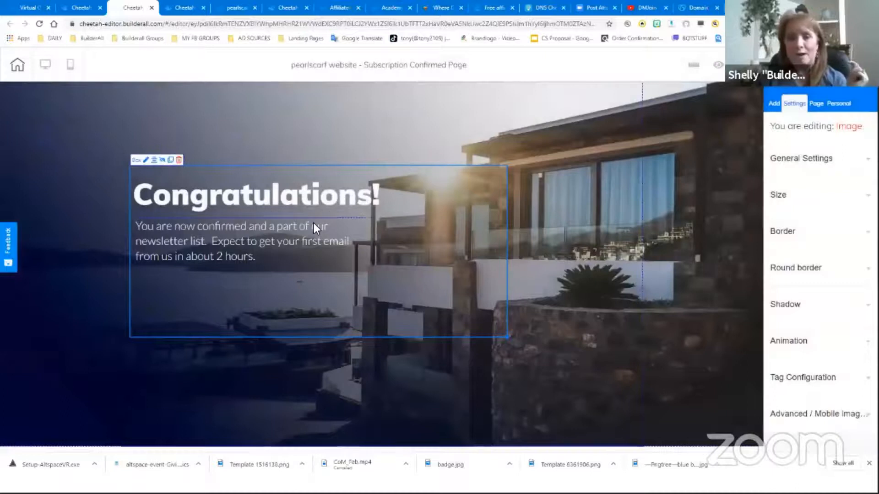
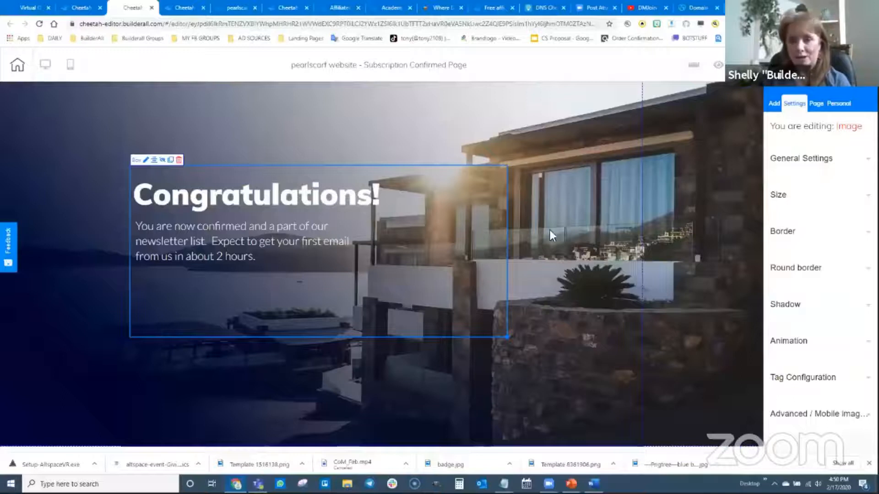
# Review the NS record propagation results for pearlscarf.com on DNS Checker
pyautogui.click(544, 8)
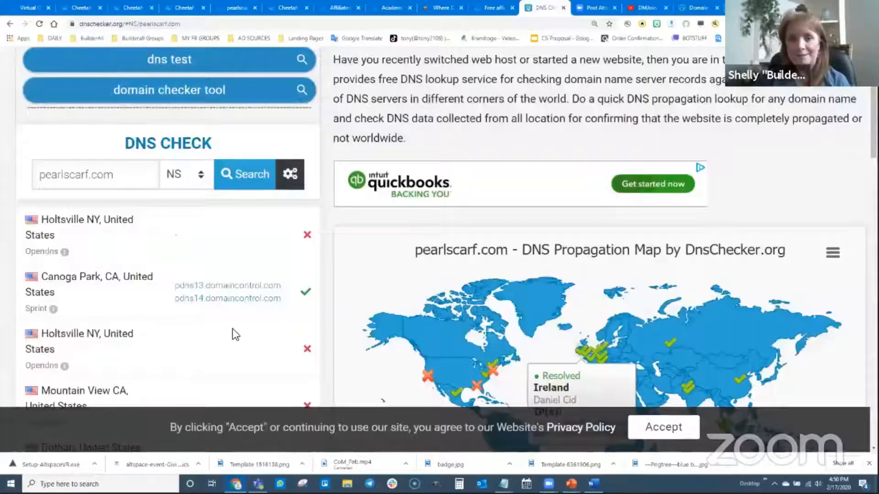
pyautogui.scroll(2, 137, 293)
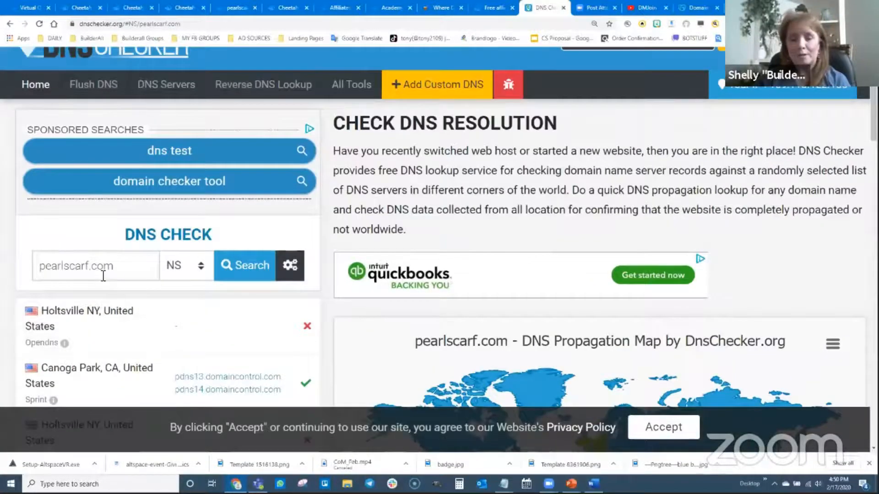
pyautogui.scroll(-1, 141, 284)
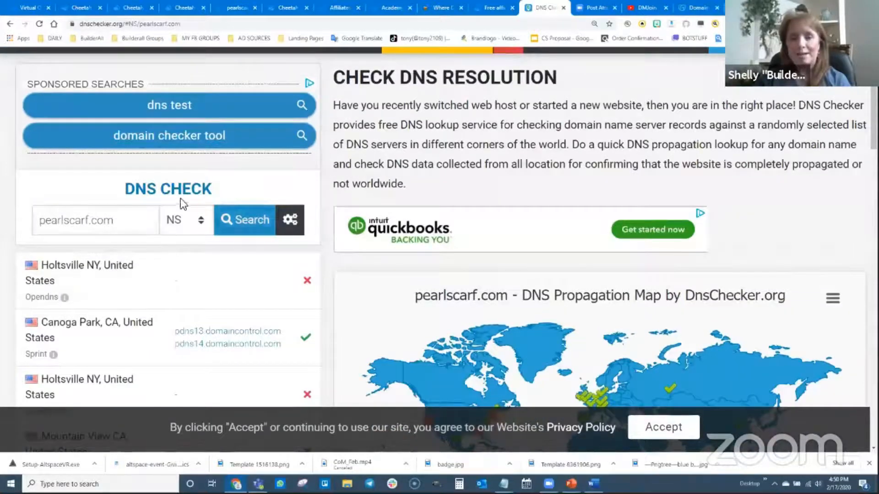
pyautogui.click(251, 222)
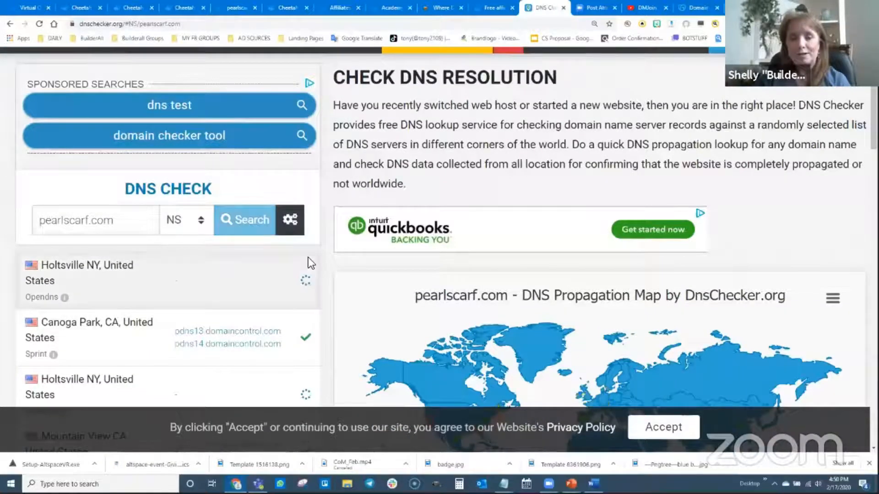
pyautogui.scroll(-2, 353, 308)
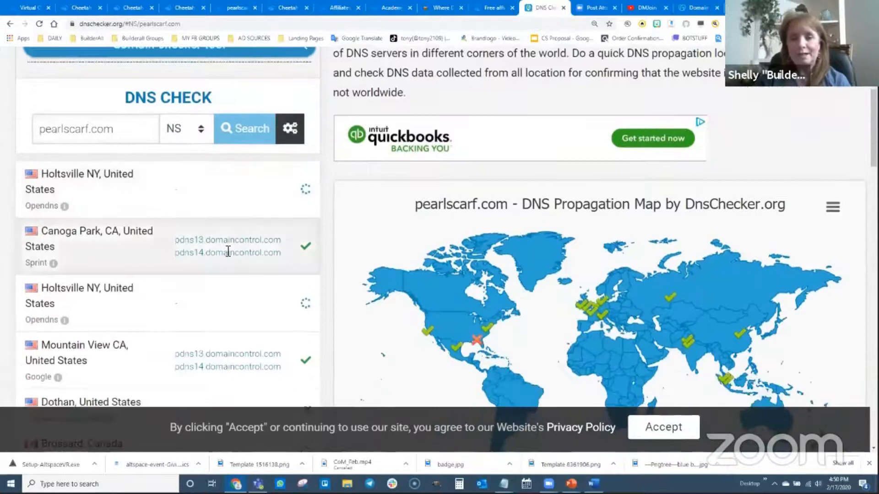
pyautogui.scroll(-2, 347, 270)
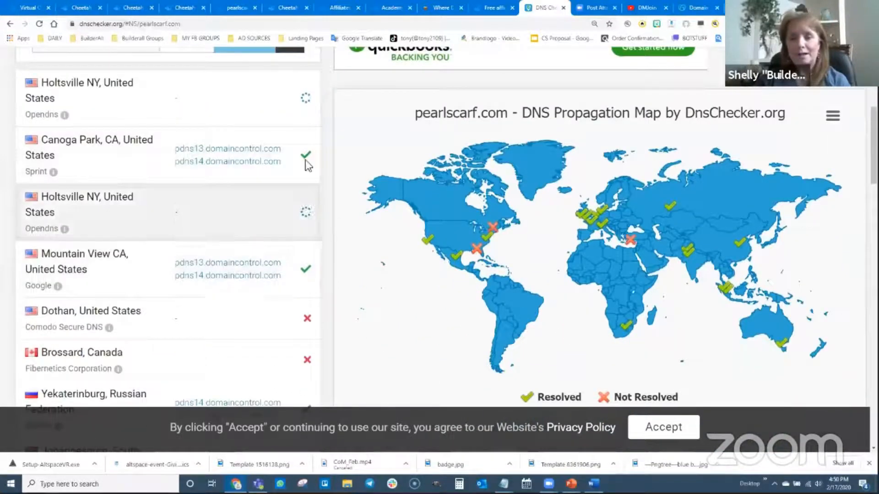
pyautogui.scroll(-2, 320, 285)
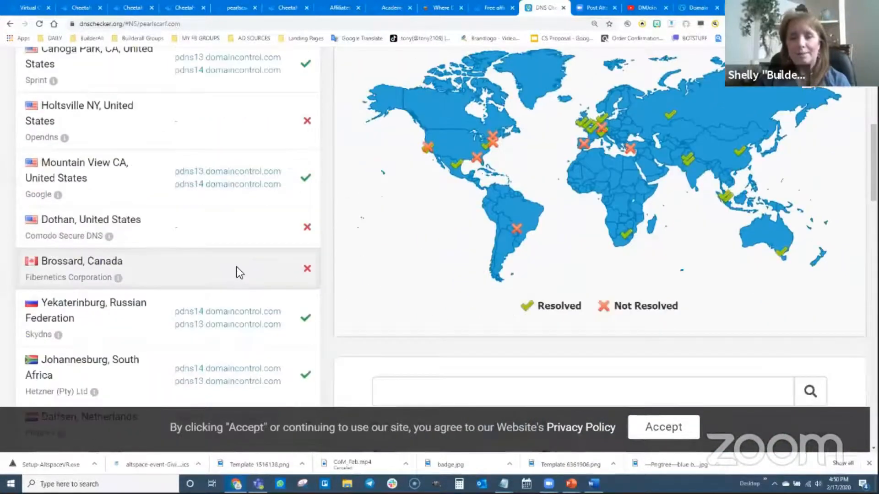
pyautogui.scroll(6, 237, 270)
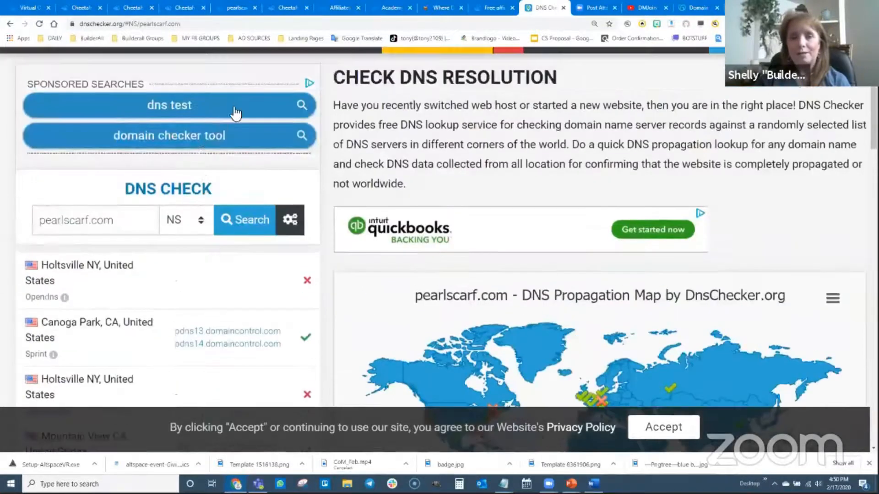
pyautogui.click(564, 7)
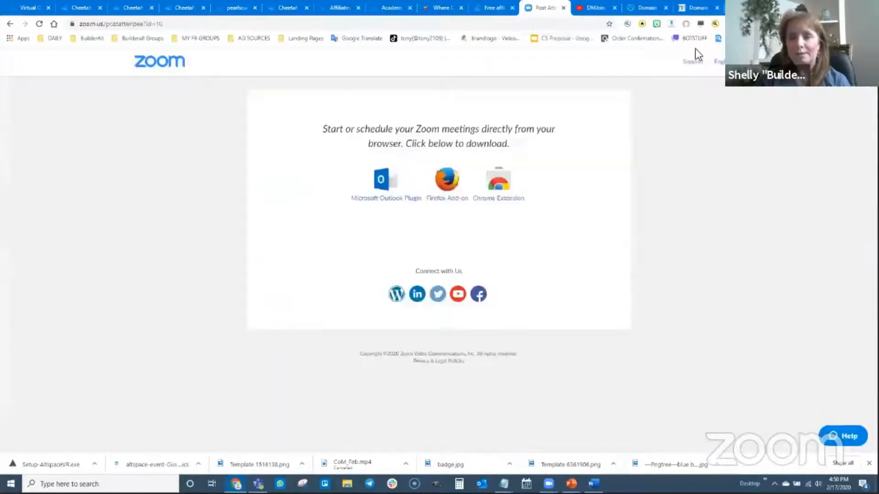
# Open DNS Checker in a new tab and run an NS record lookup for pearlscarf.com, reviewing the propagation map
pyautogui.click(733, 8)
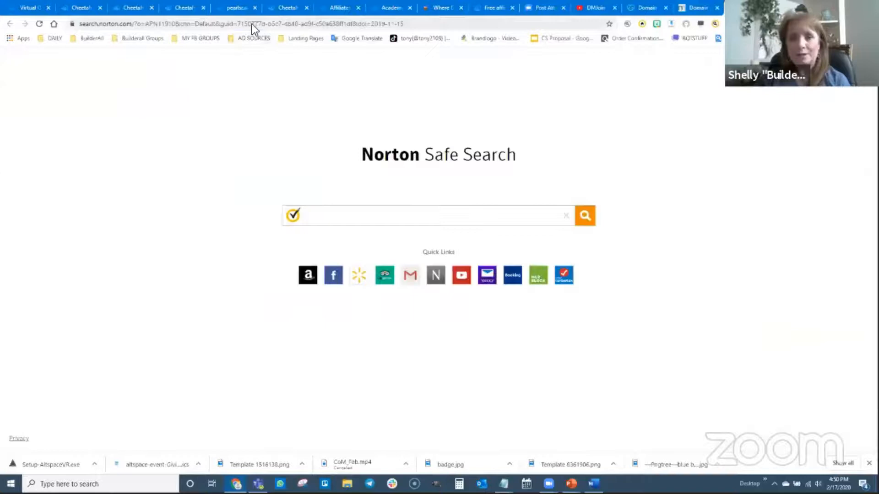
pyautogui.click(252, 24)
pyautogui.write('dns')
pyautogui.press('Return')
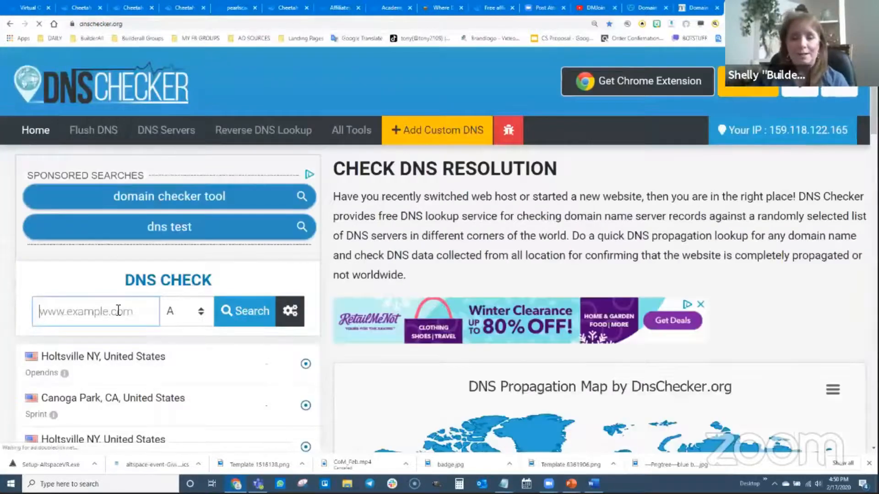
pyautogui.click(118, 310)
pyautogui.write('pearlscarf.com')
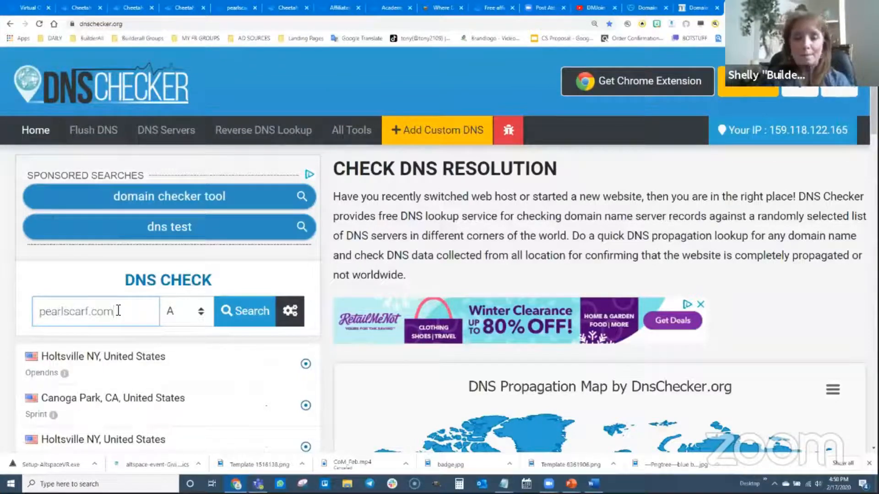
pyautogui.click(197, 316)
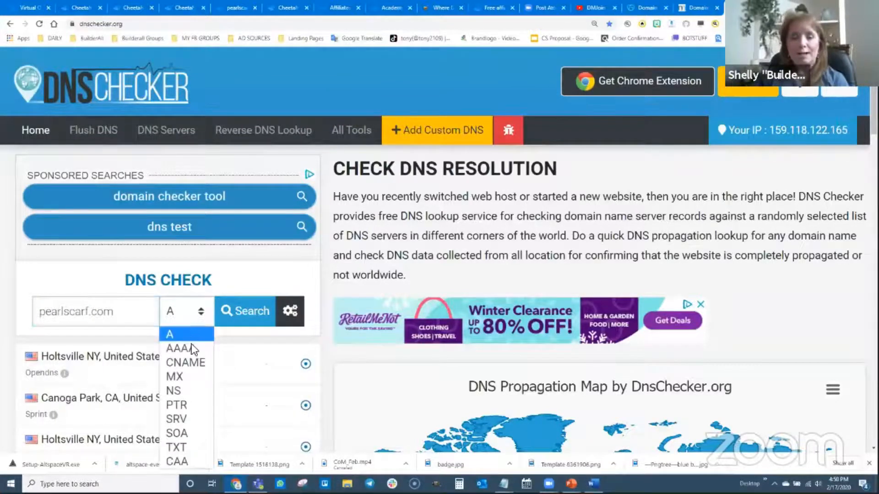
pyautogui.click(189, 390)
pyautogui.click(243, 320)
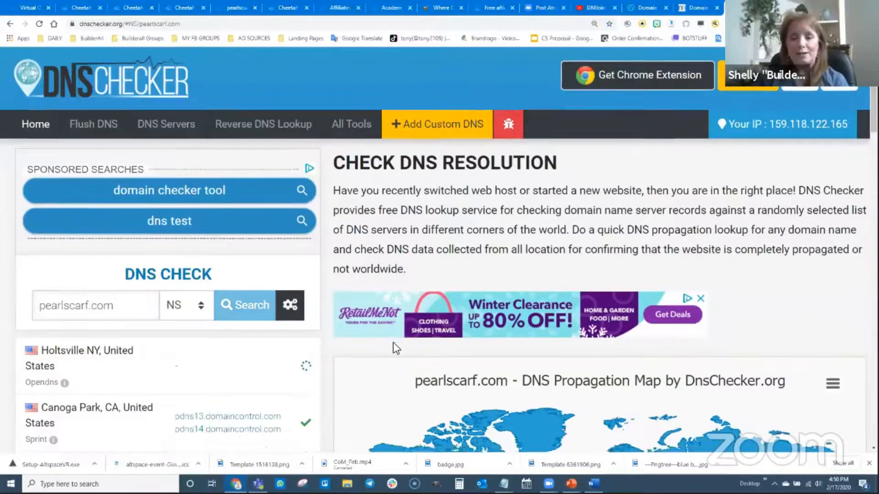
pyautogui.scroll(-5, 393, 342)
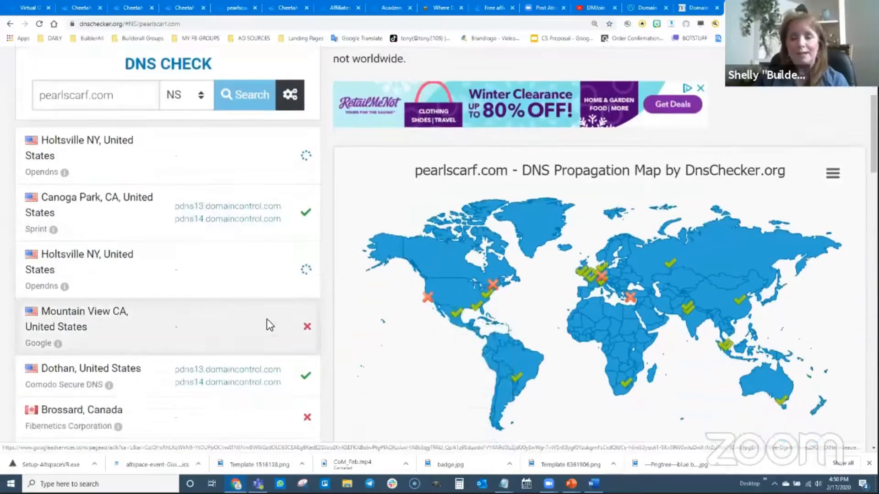
pyautogui.scroll(-8, 226, 297)
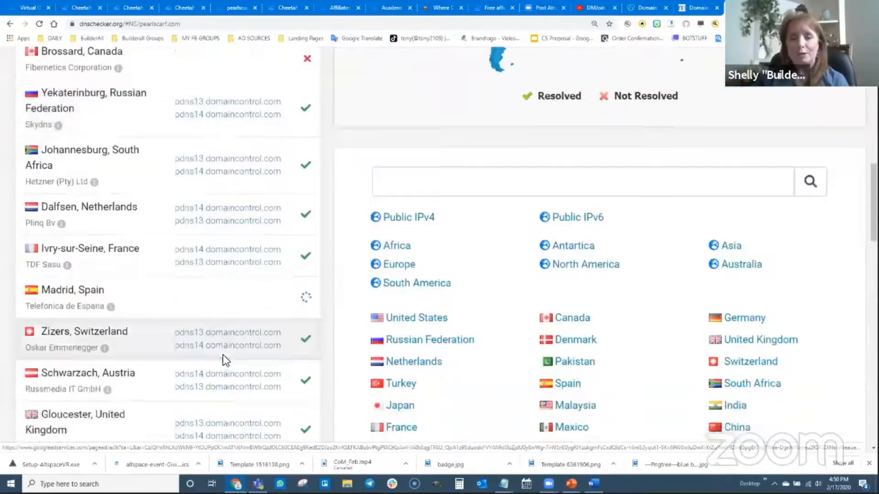
pyautogui.scroll(-2, 224, 355)
pyautogui.scroll(6, 223, 356)
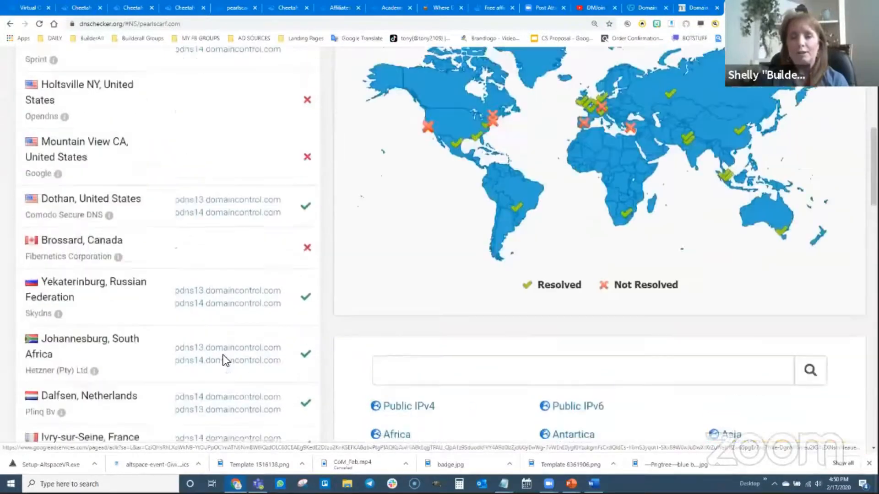
pyautogui.scroll(8, 223, 355)
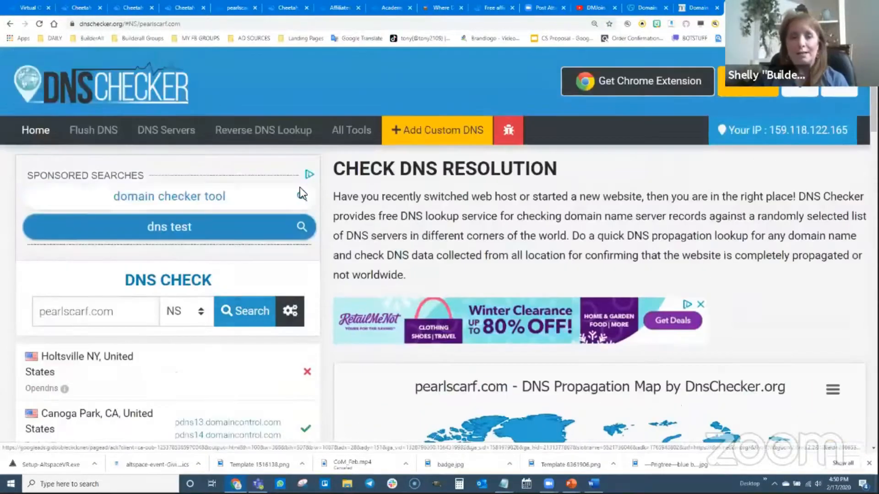
# Reload the GoDaddy DNS Management page for pearlscarf.com and examine its nameserver settings
pyautogui.click(646, 7)
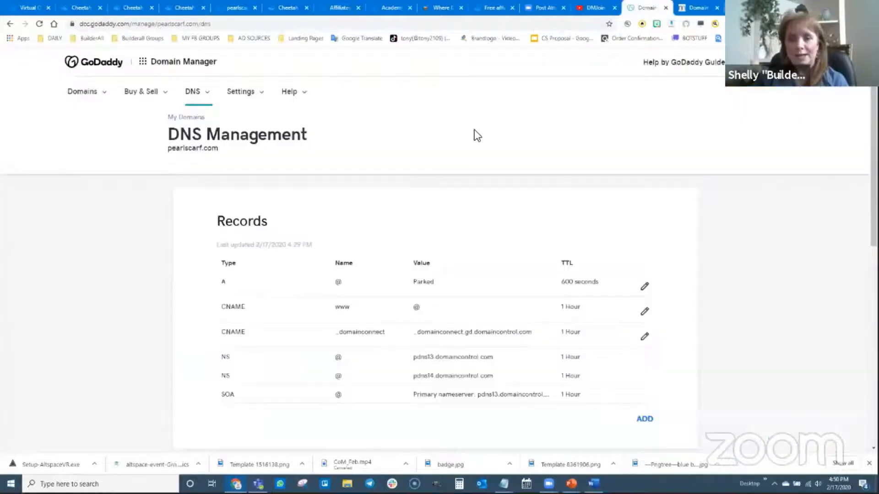
pyautogui.scroll(-6, 333, 241)
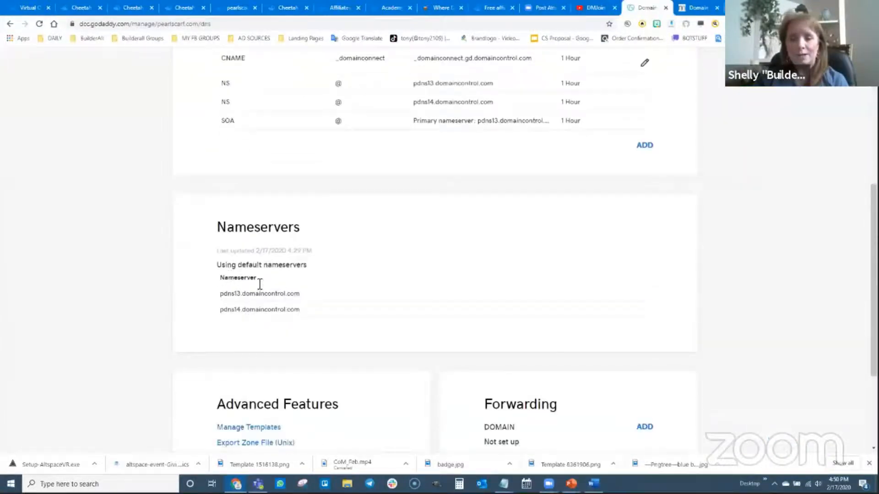
pyautogui.scroll(-3, 279, 283)
pyautogui.scroll(1, 284, 295)
pyautogui.click(39, 24)
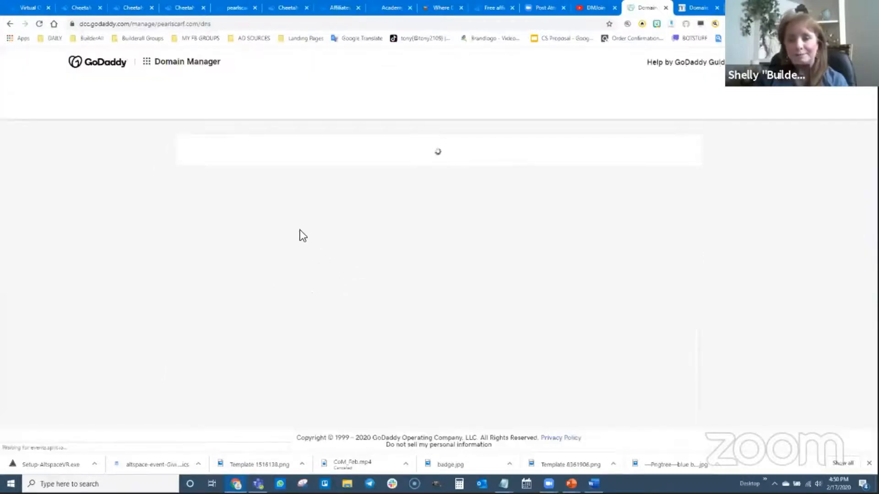
pyautogui.scroll(-1, 344, 257)
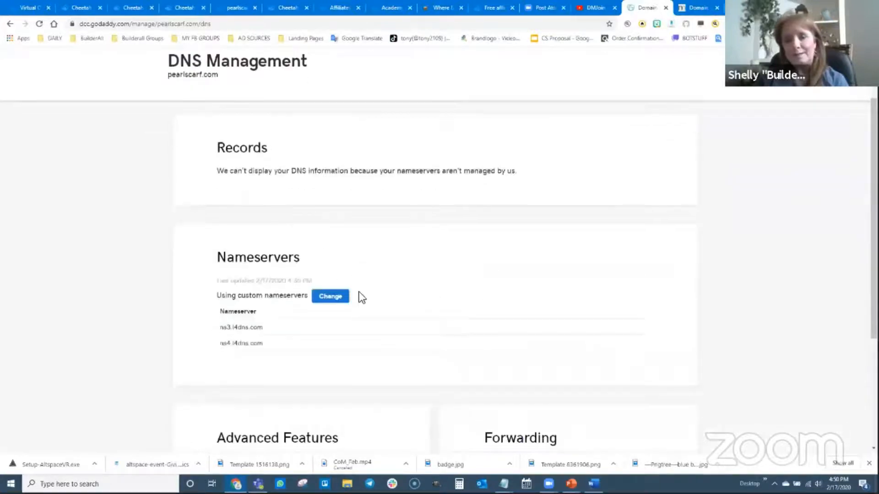
pyautogui.scroll(-2, 362, 298)
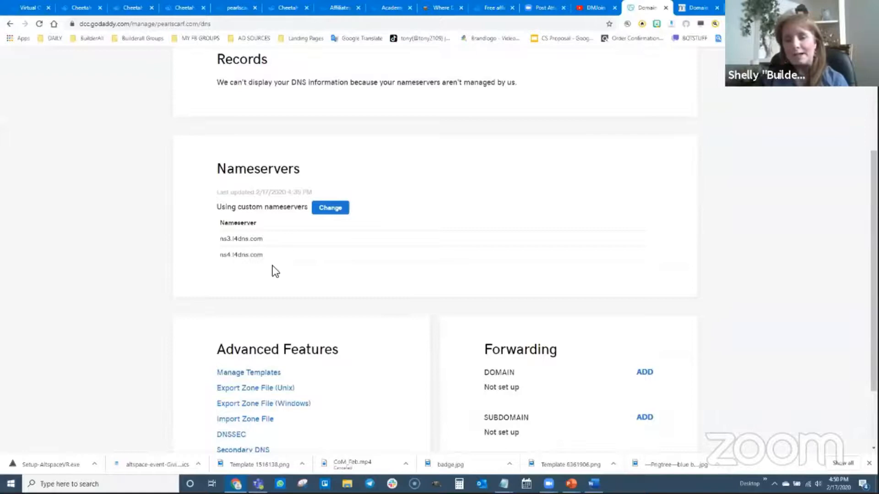
pyautogui.scroll(3, 336, 268)
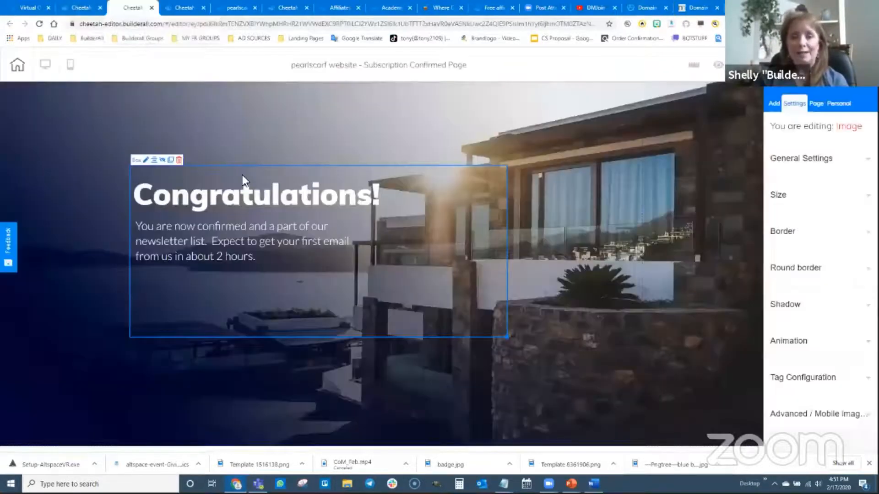
# Connect the domain pearlscarf.com to the pearlscarf website in Cheetah and confirm the connection
pyautogui.click(120, 16)
pyautogui.click(82, 8)
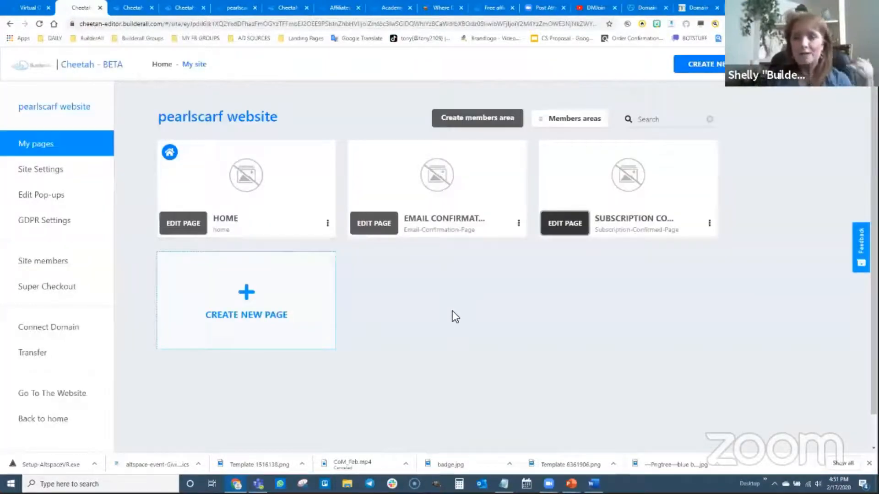
pyautogui.moveTo(614, 188)
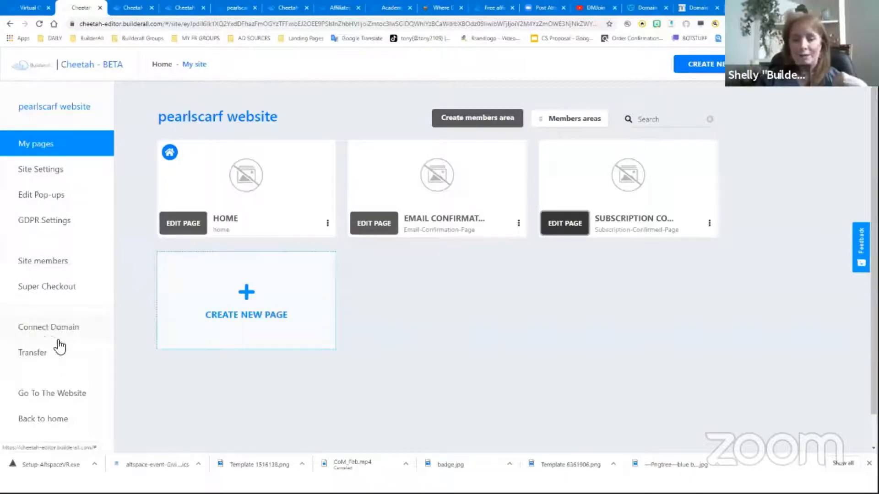
pyautogui.click(46, 328)
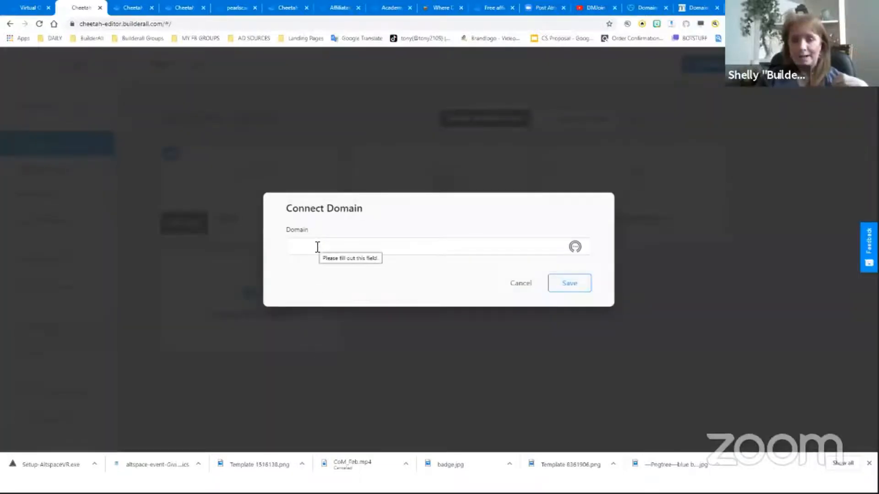
pyautogui.click(317, 247)
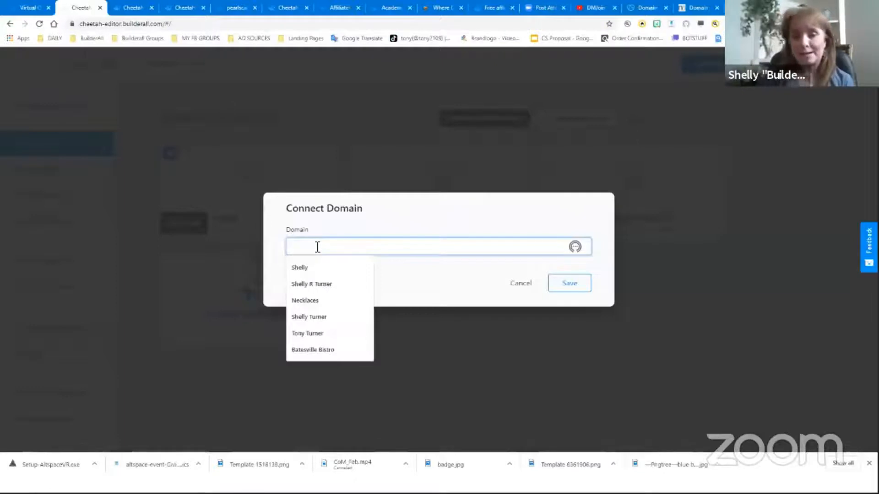
pyautogui.write('pearl')
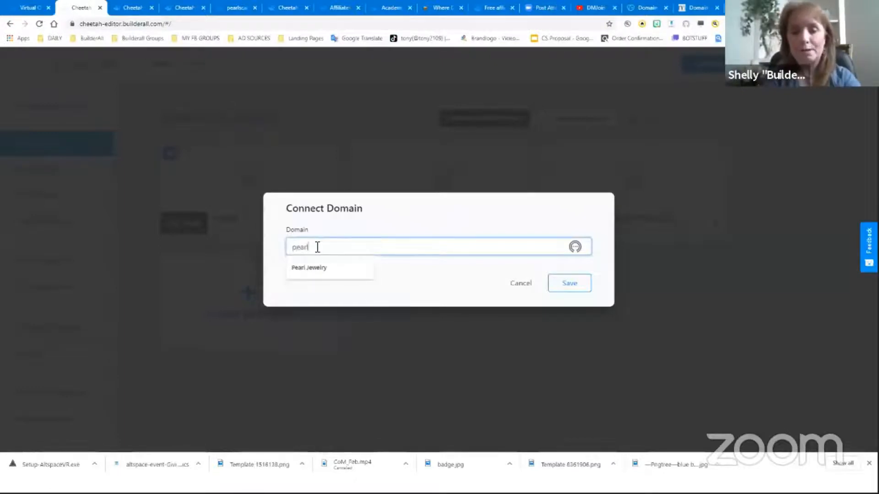
pyautogui.write('scarf.com')
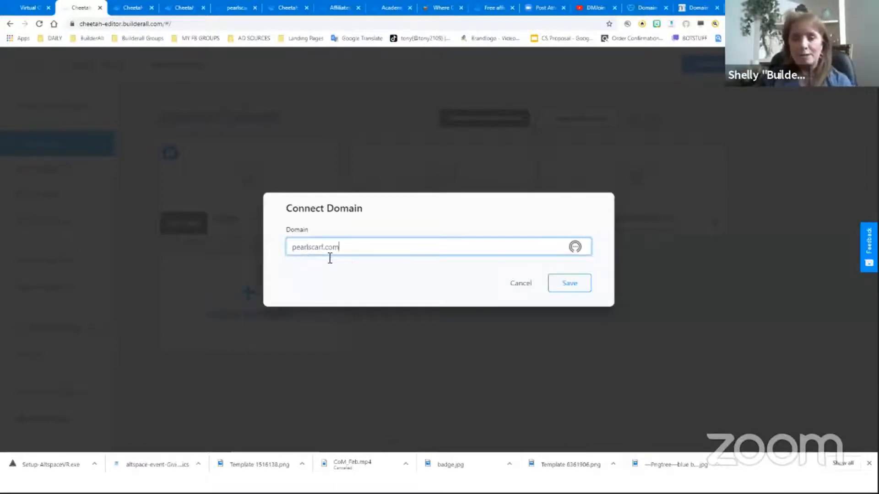
pyautogui.click(575, 284)
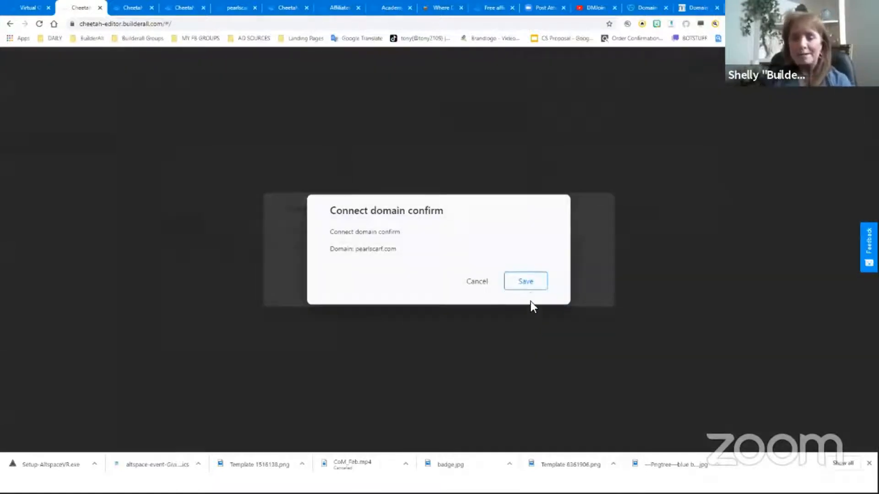
pyautogui.click(525, 287)
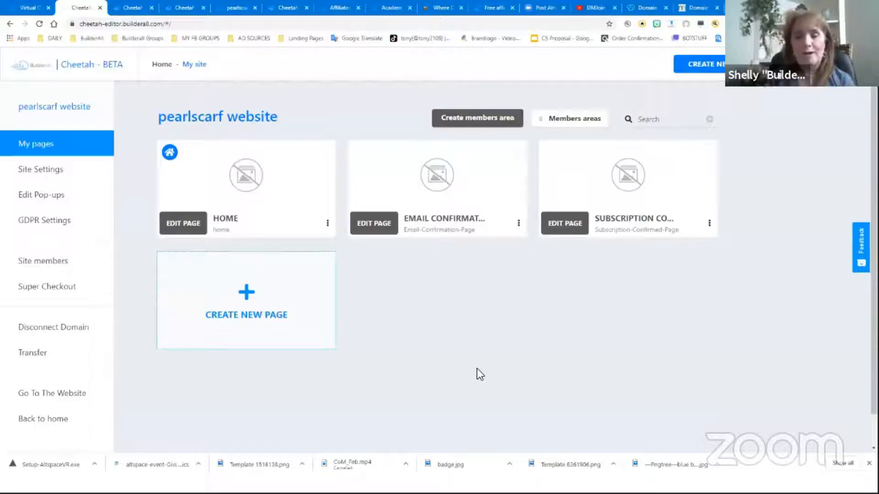
# Re-run the NS record lookup for pearlscarf.com on DNS Checker
pyautogui.click(641, 7)
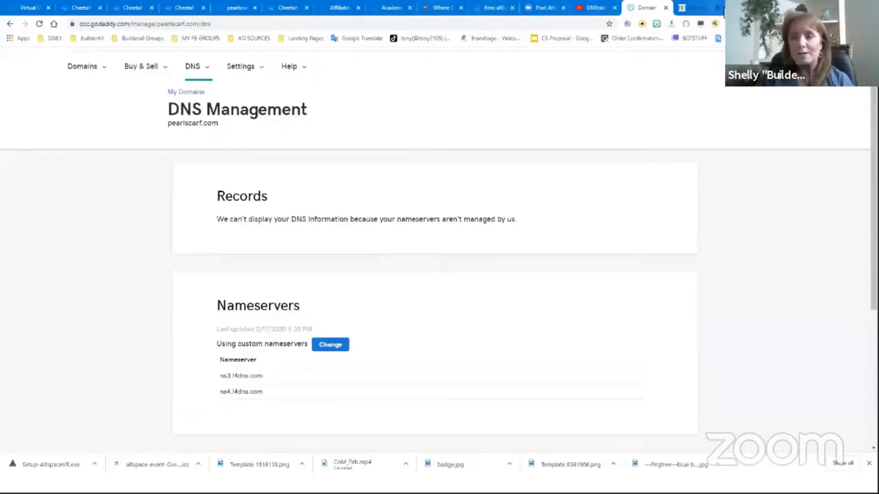
pyautogui.click(698, 8)
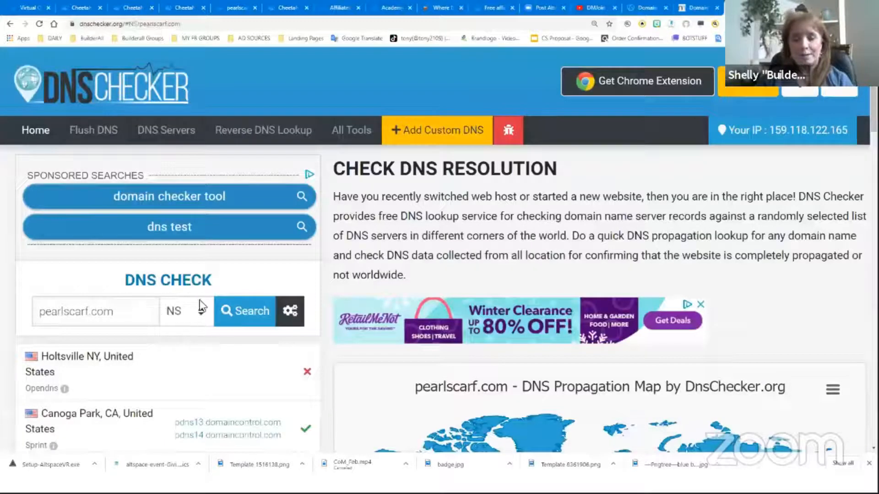
pyautogui.click(275, 310)
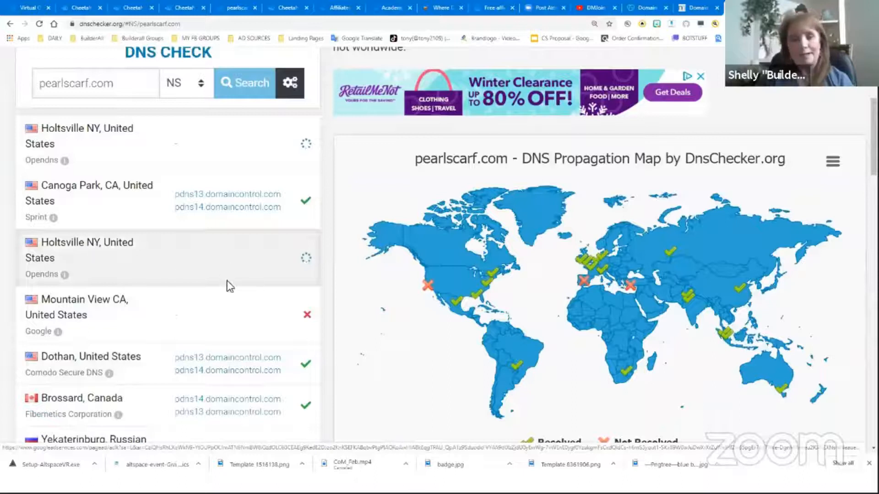
# Scroll through the NS lookup results and propagation map for pearlscarf.com
pyautogui.scroll(-2, 223, 300)
pyautogui.scroll(-5, 243, 325)
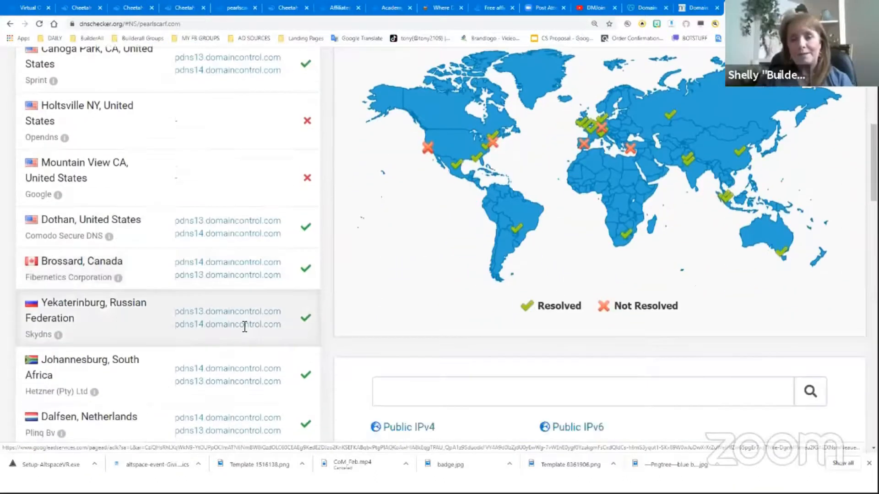
pyautogui.scroll(7, 242, 325)
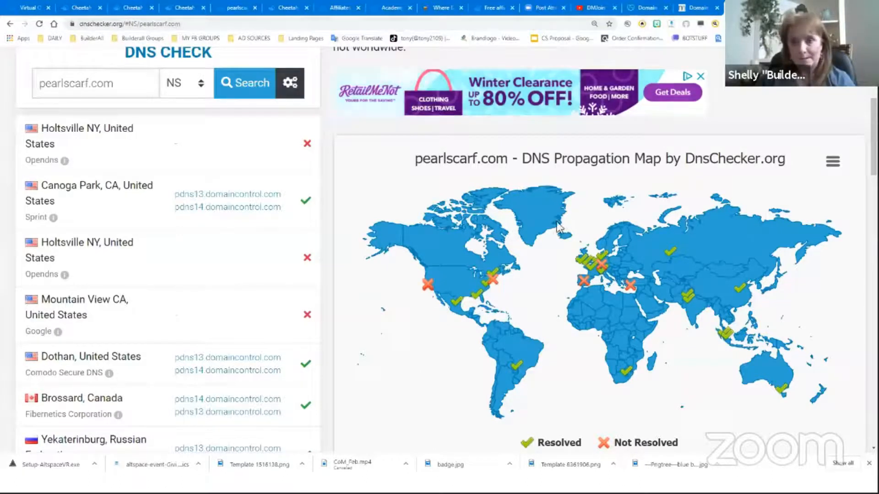
# Switch to the lead capture page presentation slide to review the agenda, then return to the browser
pyautogui.hotkey('alt', 'Tab')
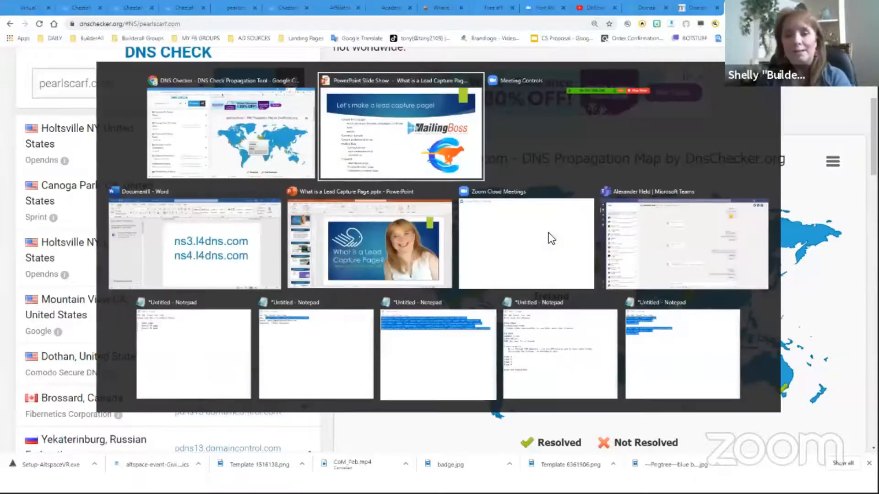
pyautogui.press('Tab')
pyautogui.press('Tab')
pyautogui.press('Tab')
pyautogui.press('Tab')
pyautogui.press('Tab')
pyautogui.press('Tab')
pyautogui.press('Tab')
pyautogui.press('Tab')
pyautogui.press('Tab')
pyautogui.press('Tab')
pyautogui.press('Tab')
pyautogui.press('Tab')
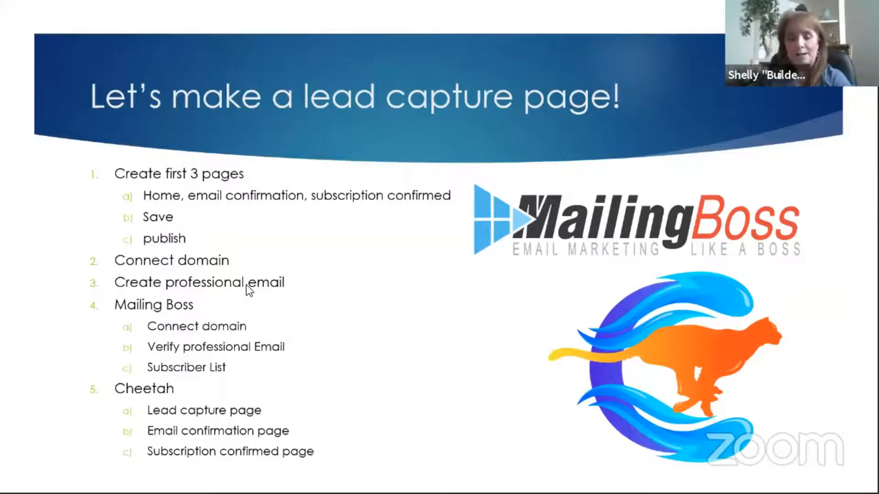
pyautogui.hotkey('alt', 'Tab')
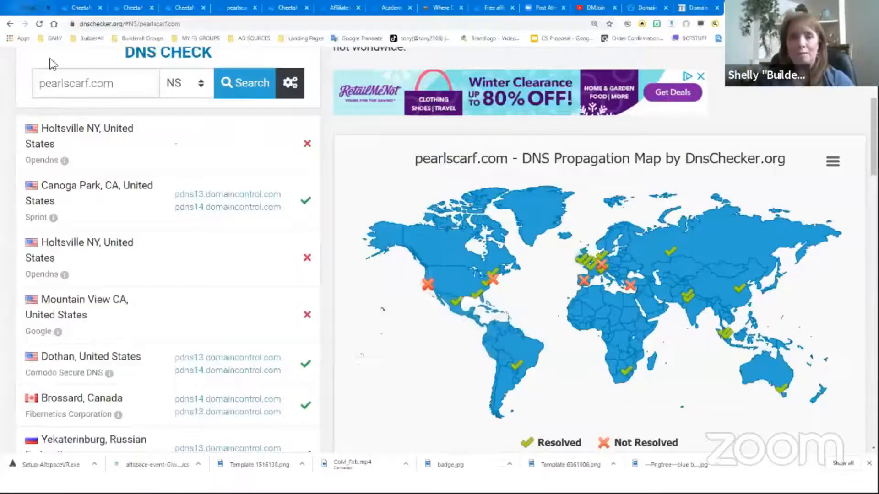
# Open Professional Emails in the Builderall office, select the pearlscarf.com domain and start creating an email
pyautogui.click(29, 8)
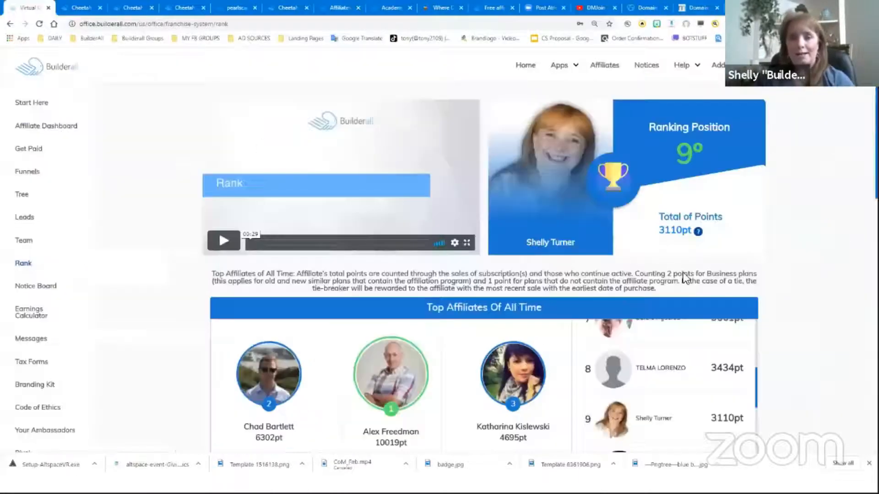
pyautogui.click(561, 65)
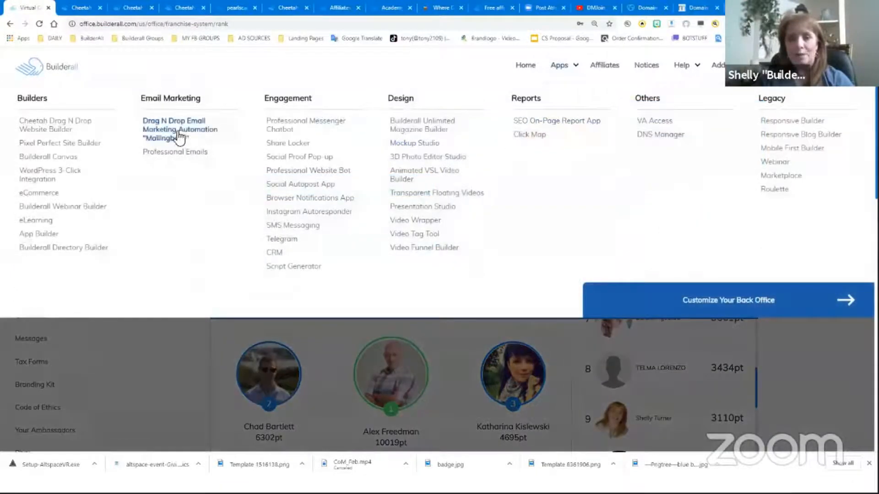
pyautogui.click(177, 156)
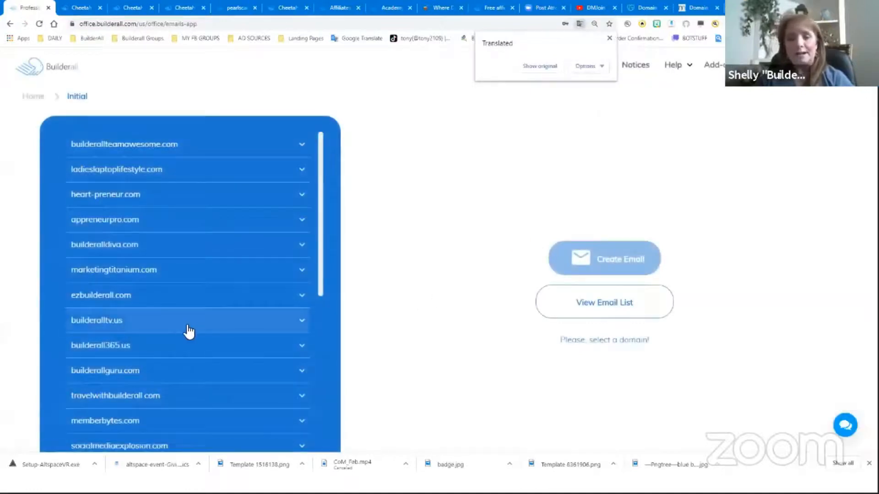
pyautogui.scroll(-8, 191, 330)
pyautogui.scroll(-1, 206, 412)
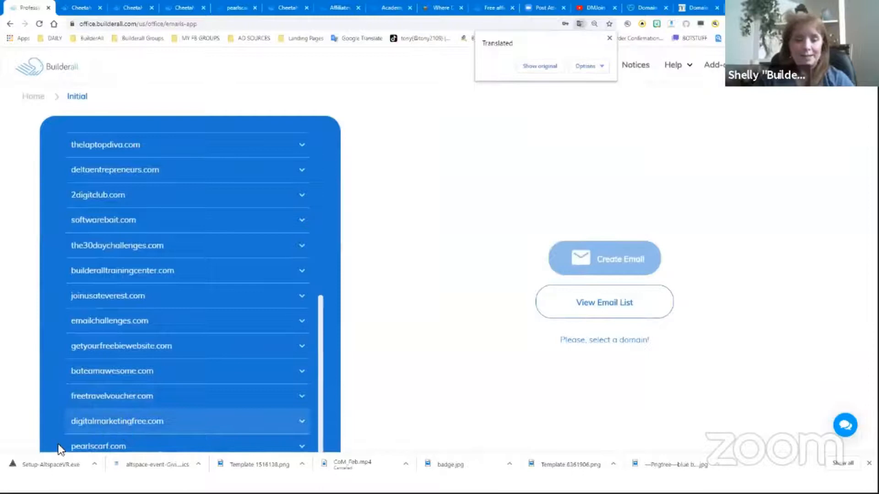
pyautogui.click(69, 451)
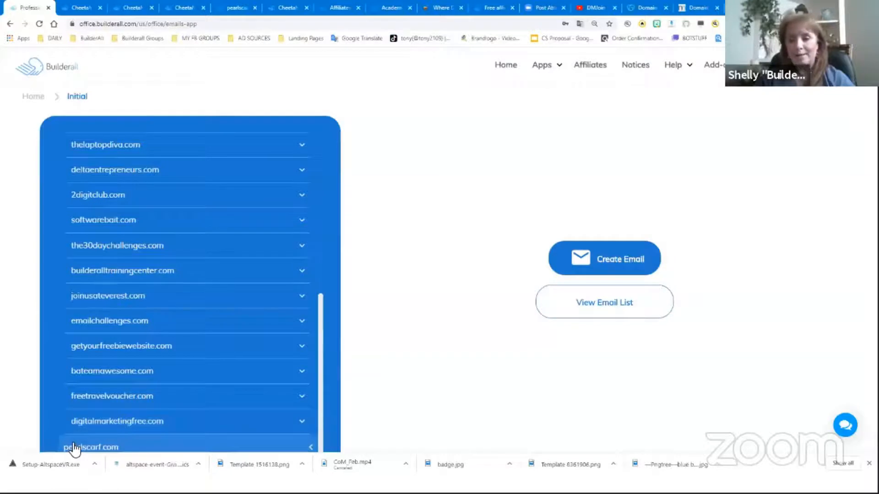
pyautogui.click(604, 259)
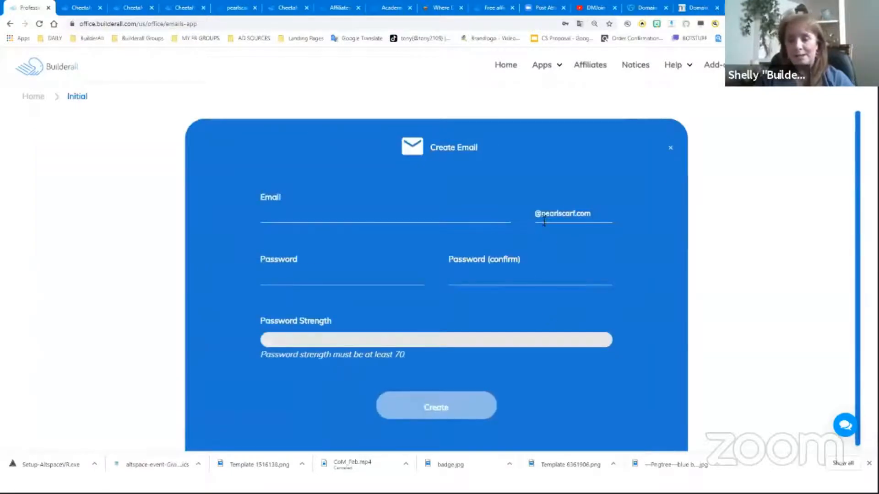
# Create a new pearlscarf.com email account with the user's first name as mailbox name and a password entered twice
pyautogui.click(382, 219)
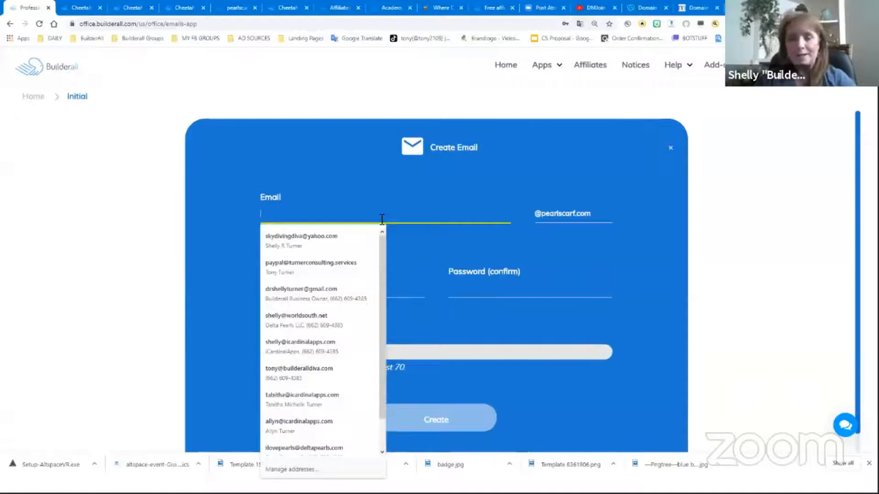
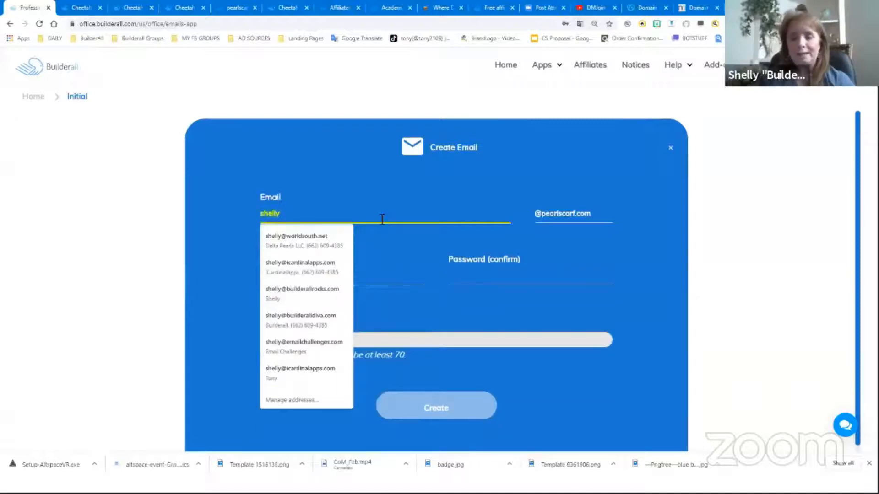
pyautogui.click(392, 290)
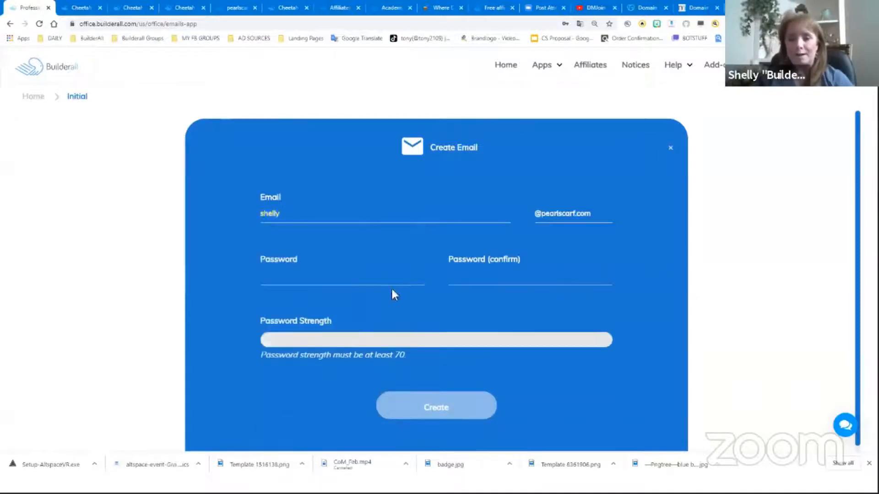
pyautogui.click(338, 278)
pyautogui.write('••••••••••')
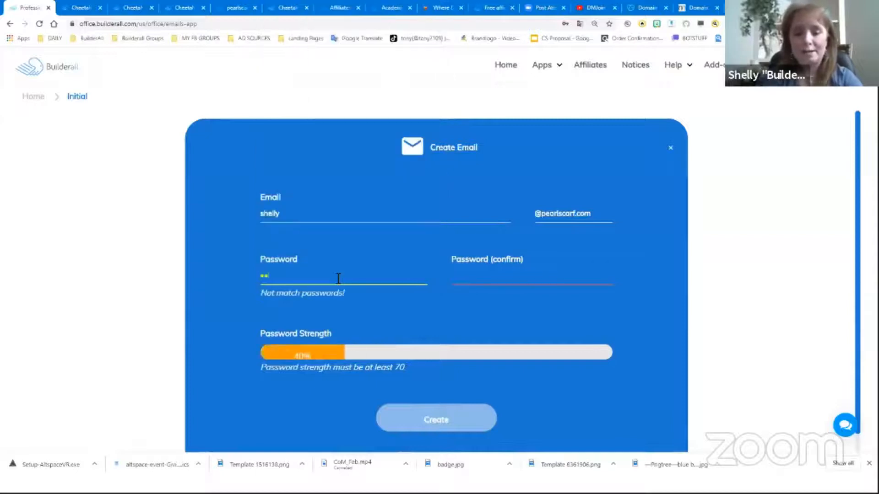
pyautogui.write('••')
pyautogui.press('Tab')
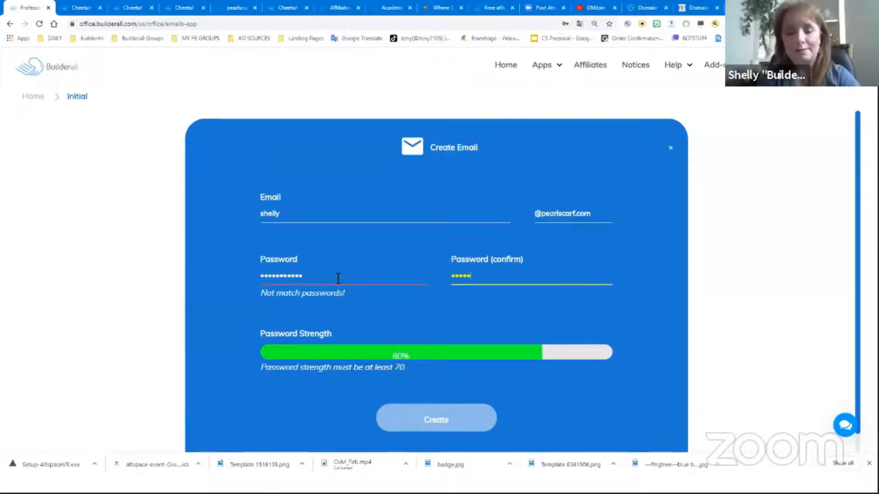
pyautogui.write('••••••••••••')
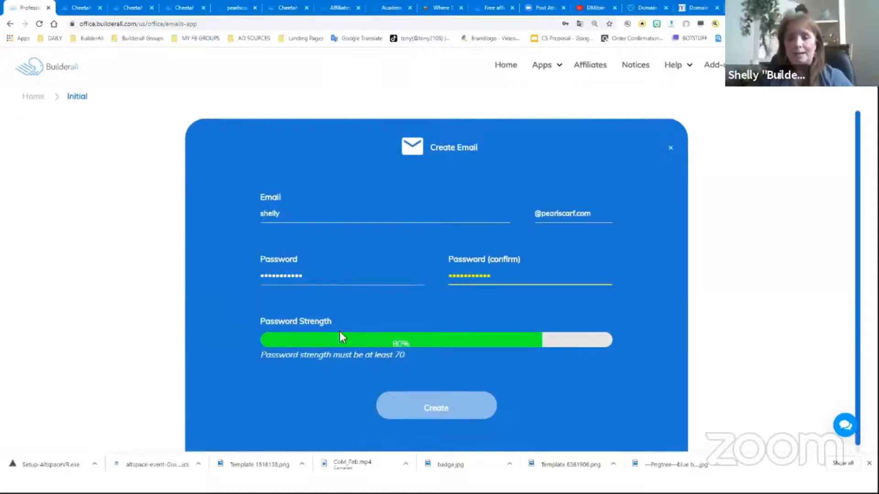
pyautogui.click(436, 407)
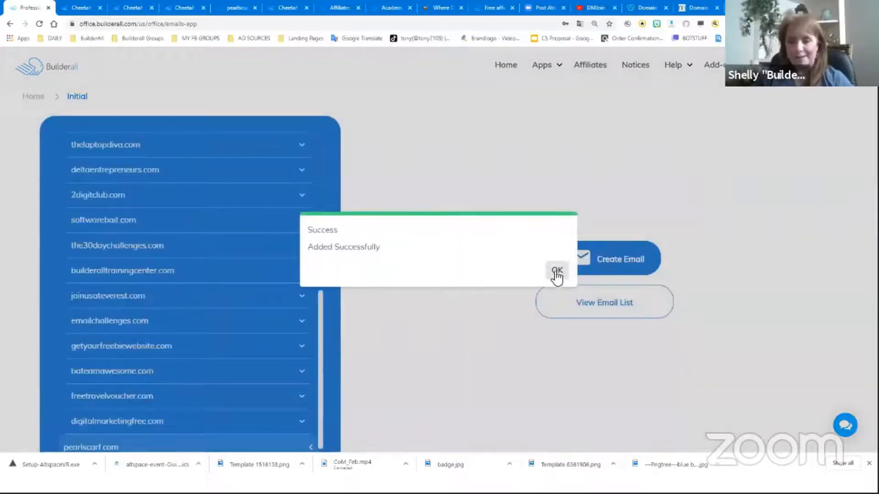
pyautogui.click(556, 271)
# Open the emails list, expand pearlscarf.com and access webmail for the new account
pyautogui.scroll(-1, 320, 352)
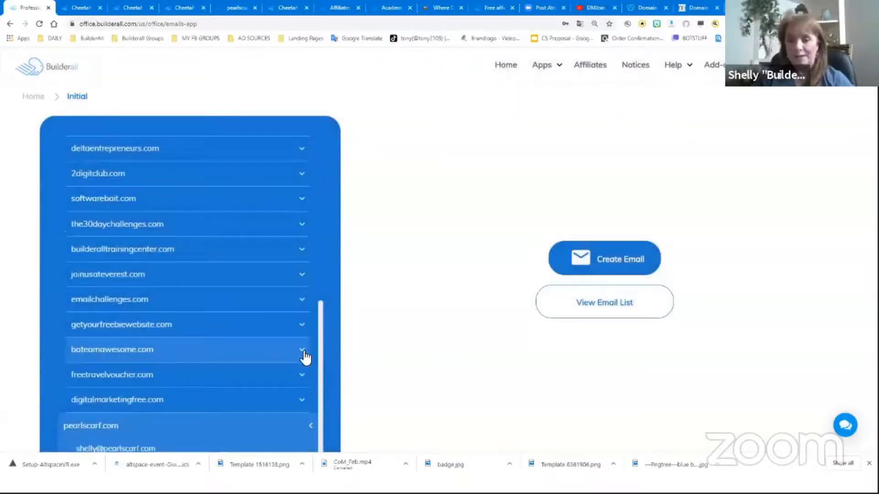
pyautogui.click(595, 307)
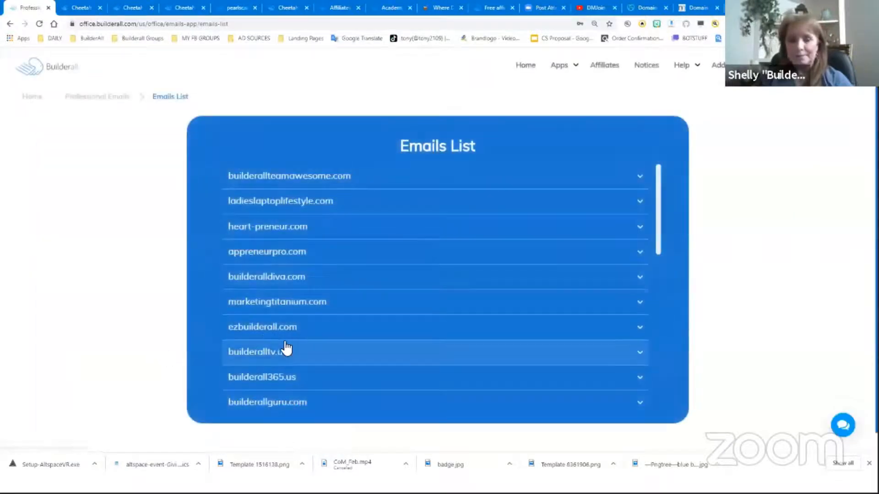
pyautogui.scroll(-10, 286, 349)
pyautogui.click(273, 396)
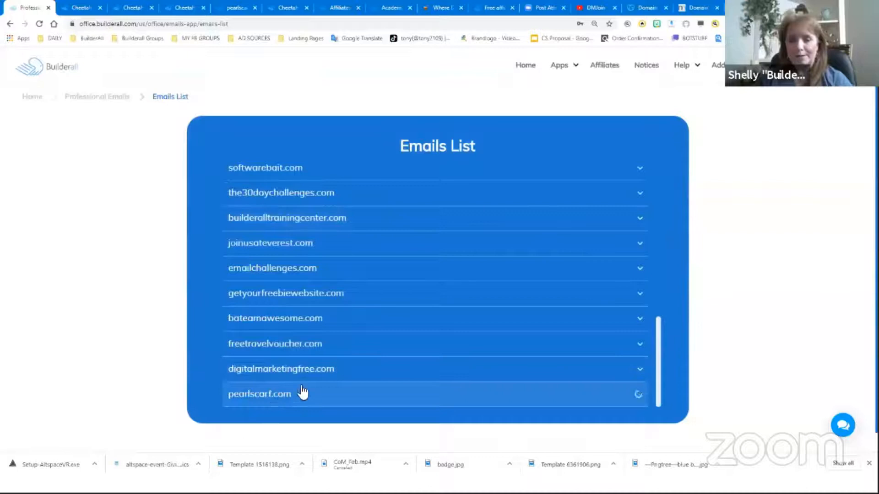
pyautogui.scroll(-1, 325, 364)
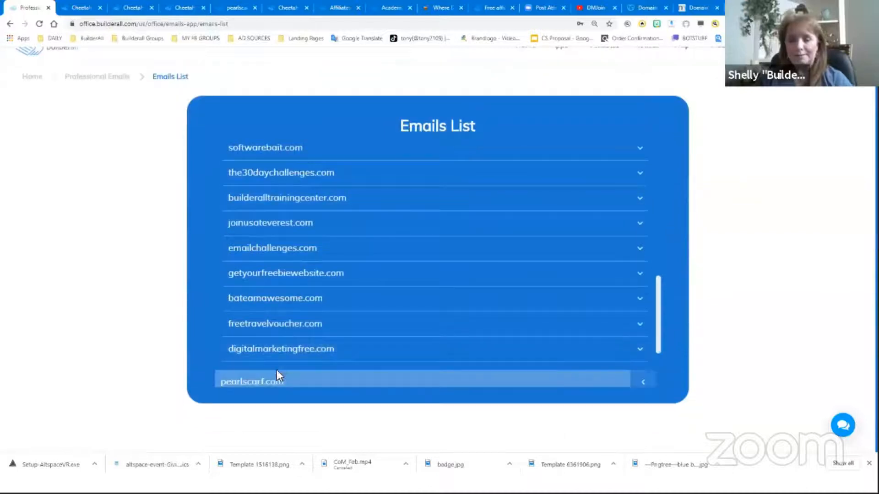
pyautogui.scroll(-3, 307, 354)
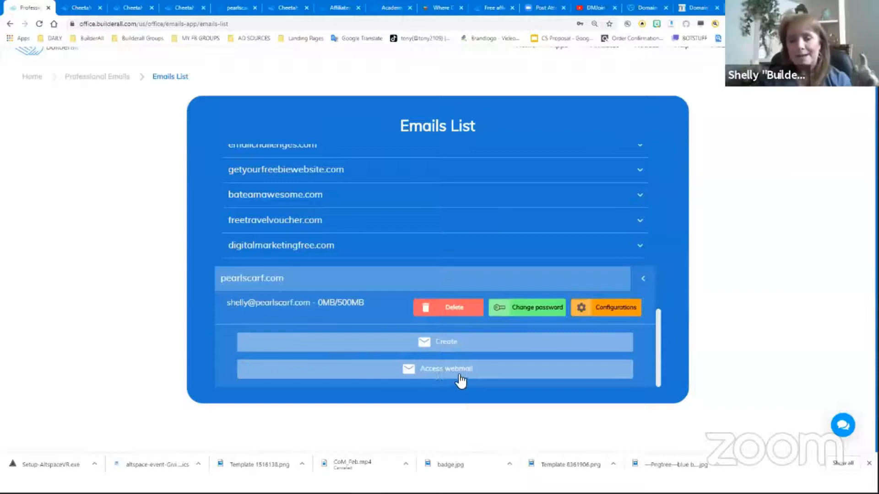
pyautogui.click(425, 369)
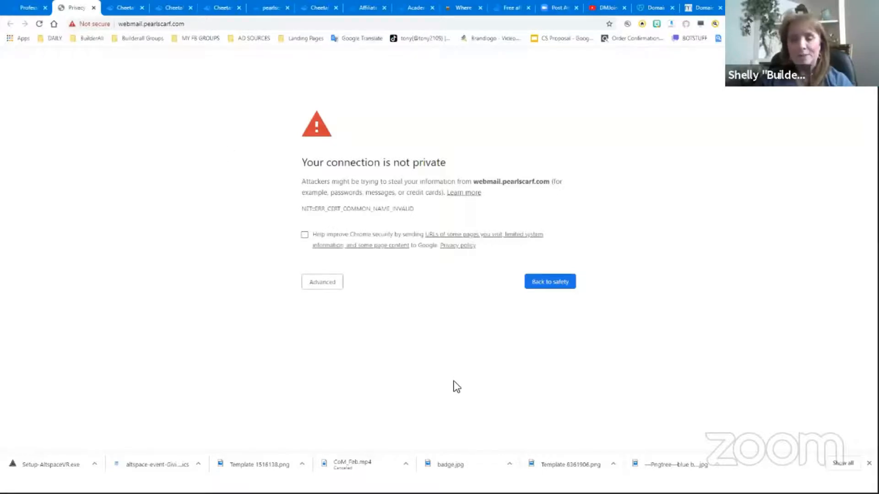
# Proceed past the certificate warning, log in to webmail with the new address and password, and dismiss the permission prompt
pyautogui.click(325, 283)
pyautogui.click(323, 353)
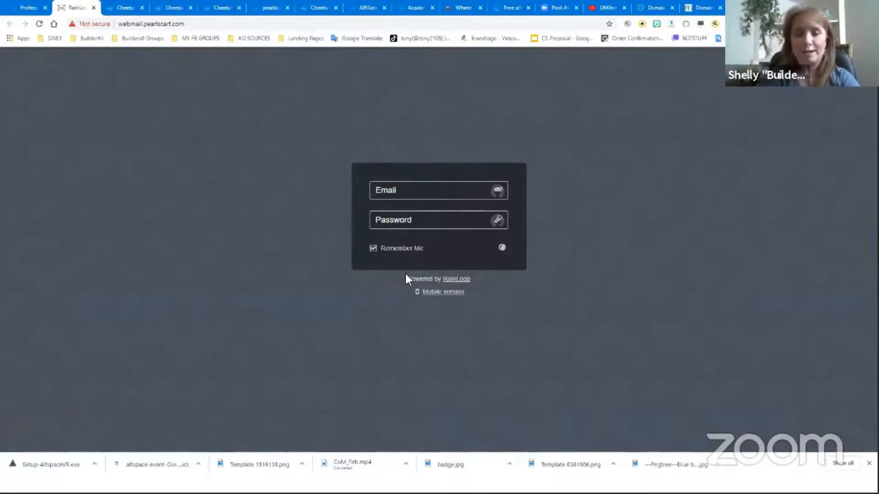
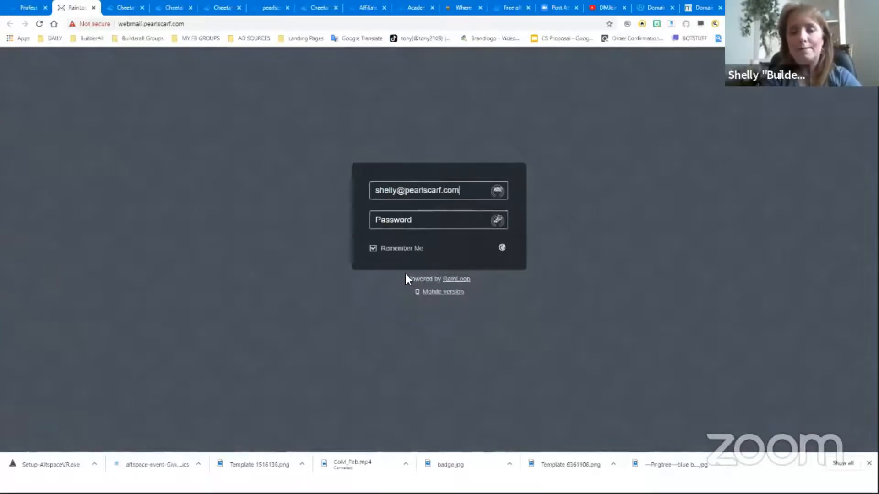
pyautogui.press('Tab')
pyautogui.write('•••••••')
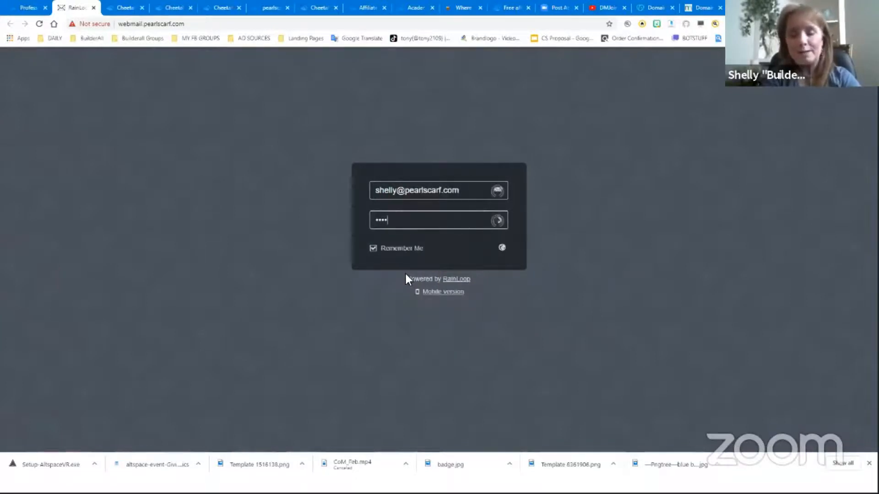
pyautogui.write('••••')
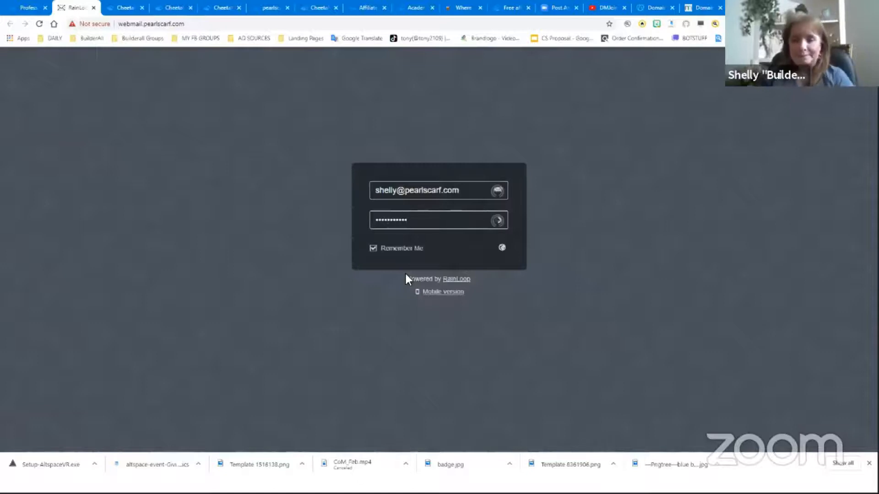
pyautogui.press('Return')
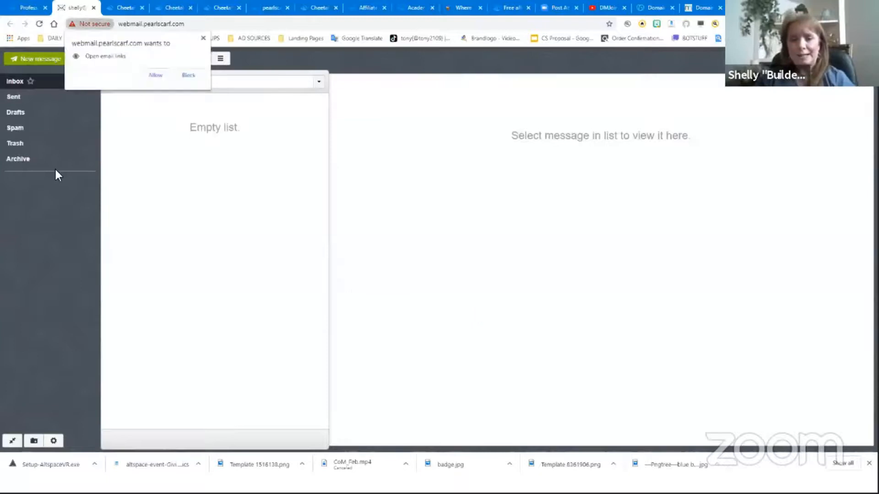
pyautogui.click(201, 38)
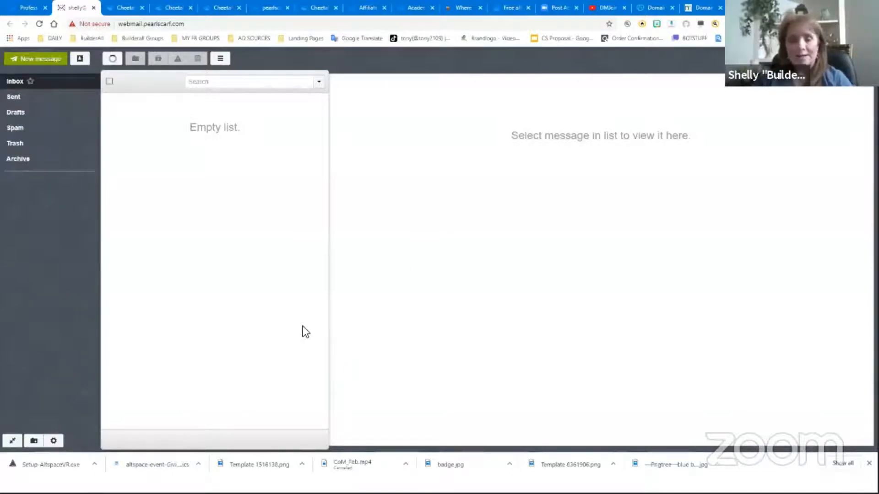
# Revisit the presentation agenda and the open DNS pages for pearlscarf.com
pyautogui.hotkey('alt', 'Tab')
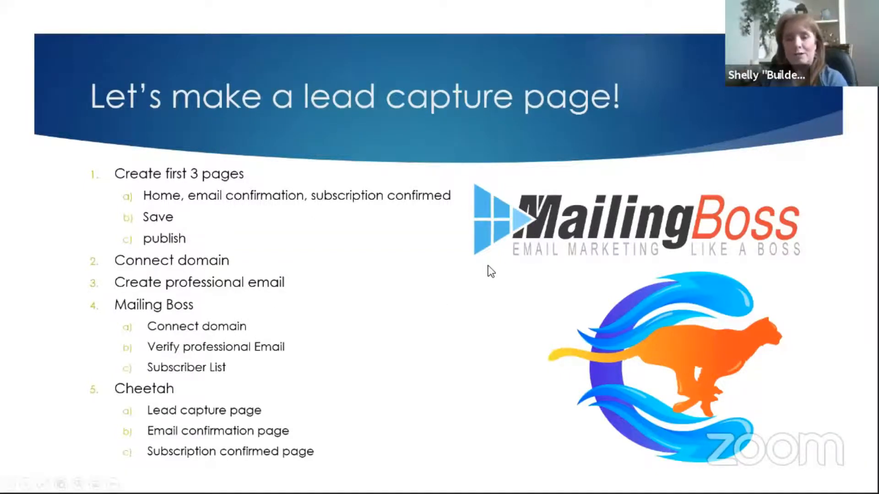
pyautogui.hotkey('alt', 'Tab')
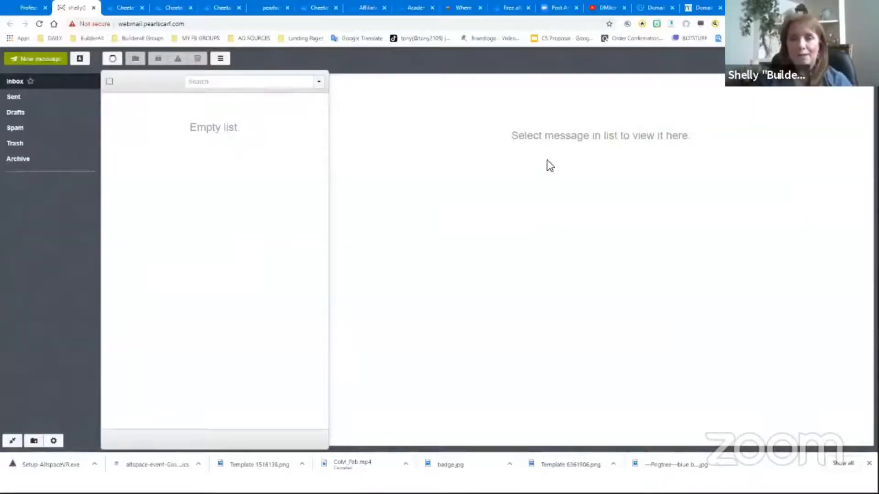
pyautogui.click(645, 8)
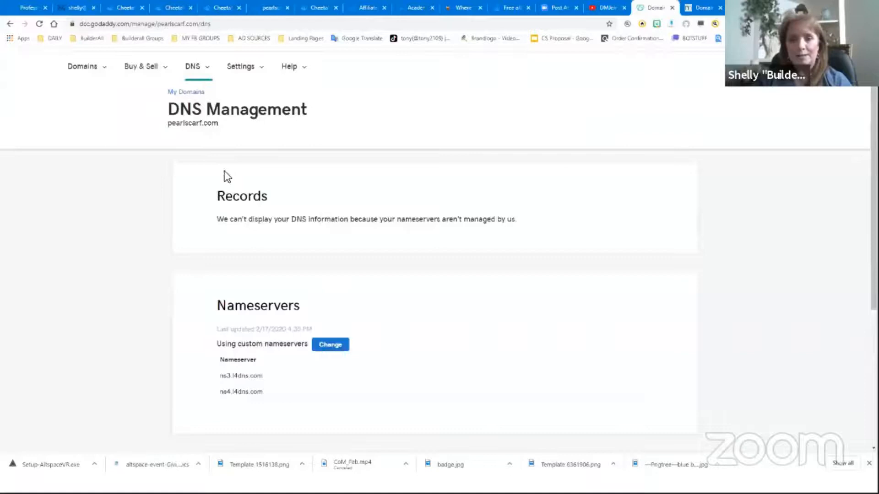
pyautogui.click(703, 8)
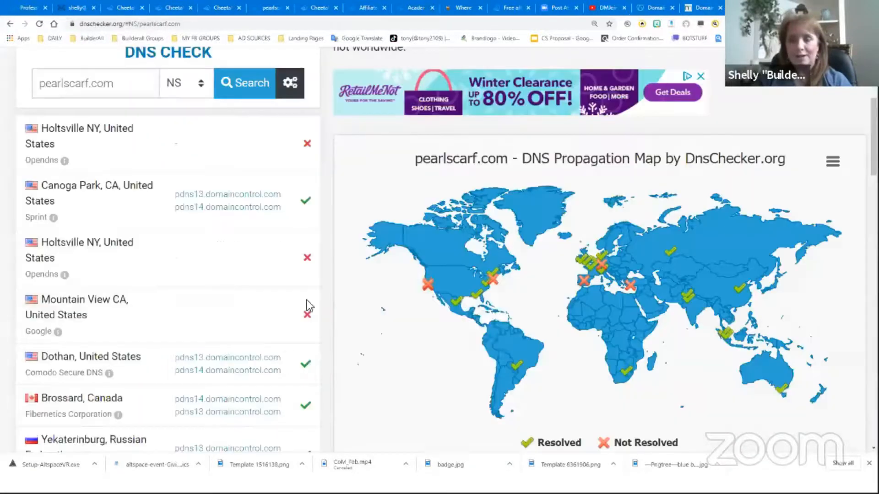
# Rerun the NS propagation check for pearlscarf.com and review the results across locations
pyautogui.scroll(4, 209, 275)
pyautogui.click(243, 264)
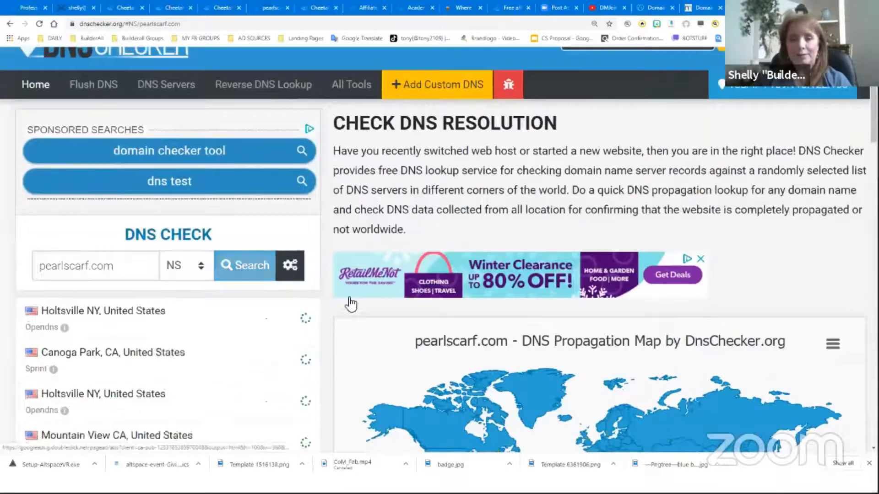
pyautogui.scroll(-4, 323, 290)
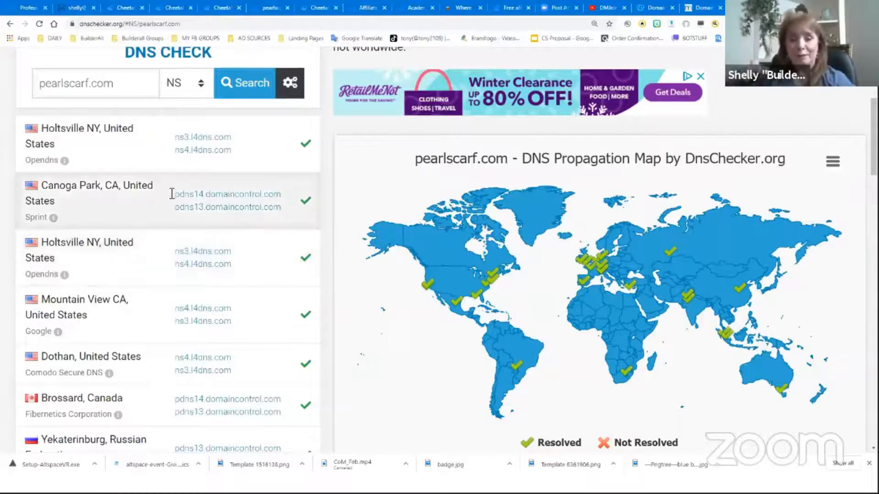
pyautogui.scroll(-3, 241, 335)
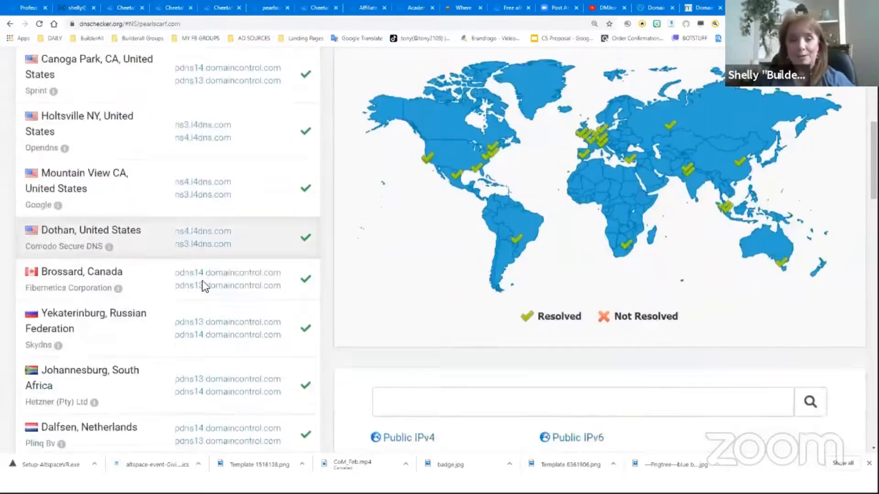
pyautogui.scroll(-2, 215, 343)
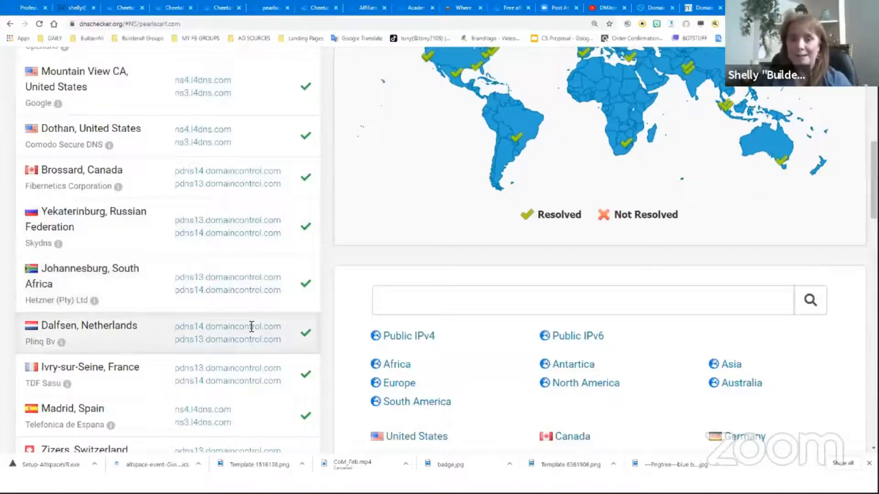
pyautogui.scroll(5, 251, 326)
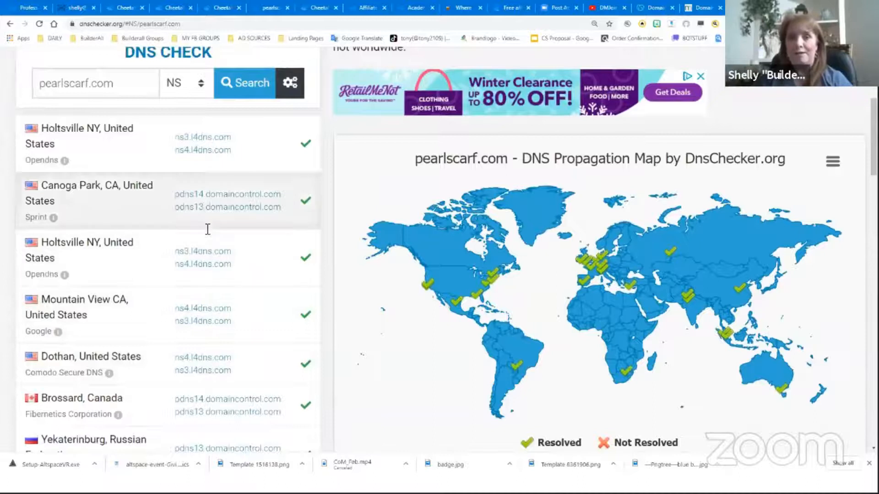
# Open MailingBoss from the Builderall apps, go to sending domains and verify the DNS records for pearlscarf.com
pyautogui.click(26, 9)
pyautogui.click(329, 292)
pyautogui.scroll(2, 773, 251)
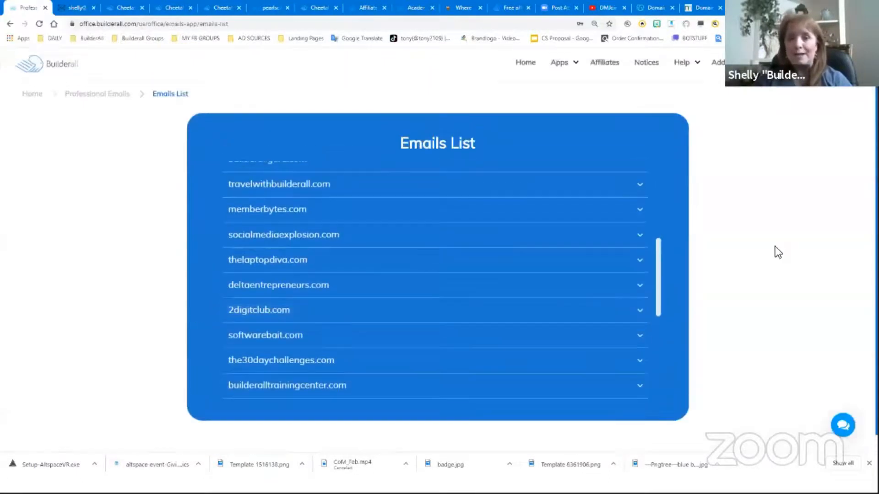
pyautogui.moveTo(563, 70)
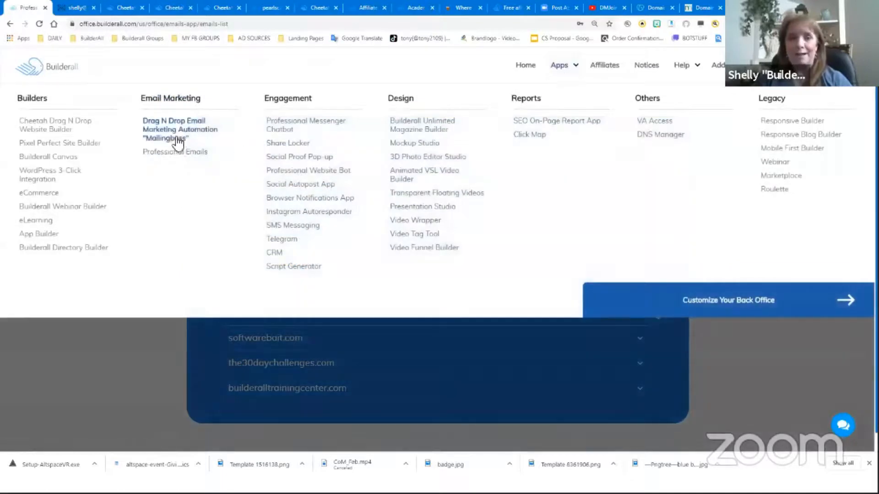
pyautogui.click(161, 130)
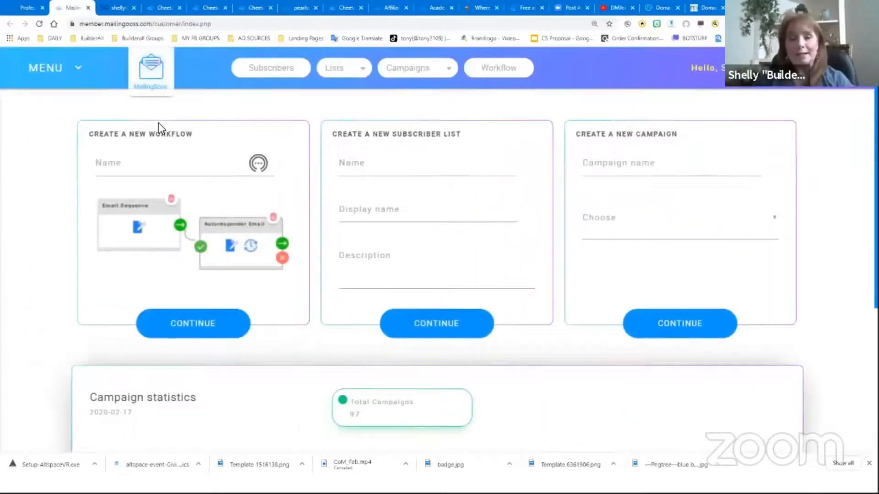
pyautogui.click(41, 65)
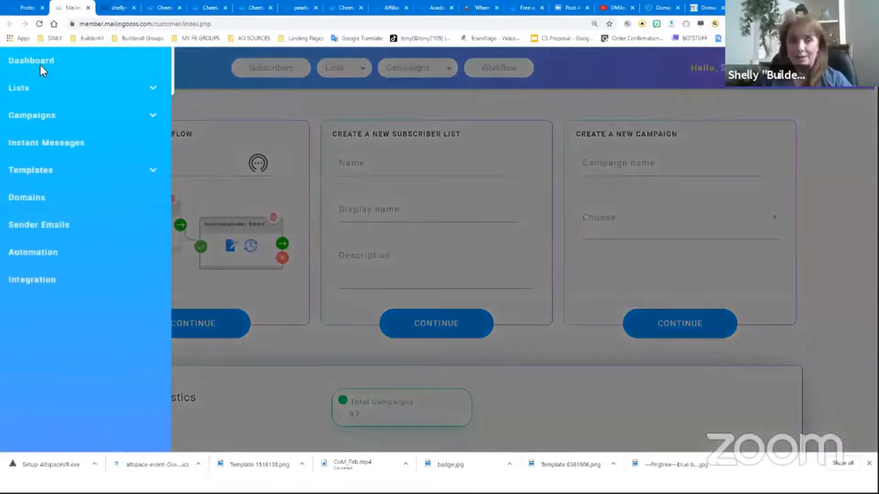
pyautogui.click(29, 198)
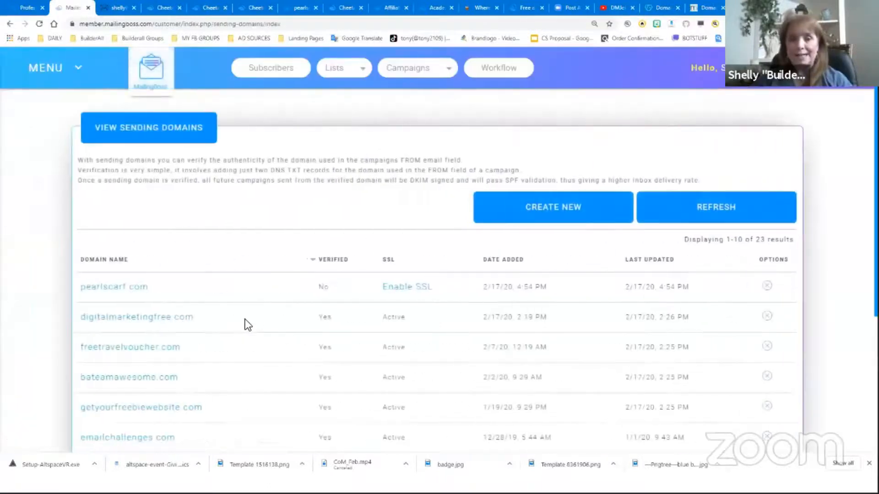
pyautogui.click(125, 290)
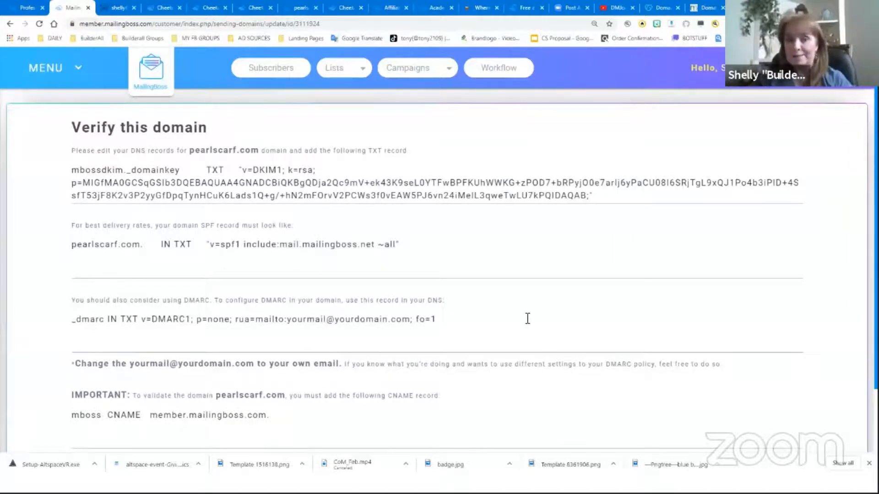
pyautogui.scroll(-2, 527, 318)
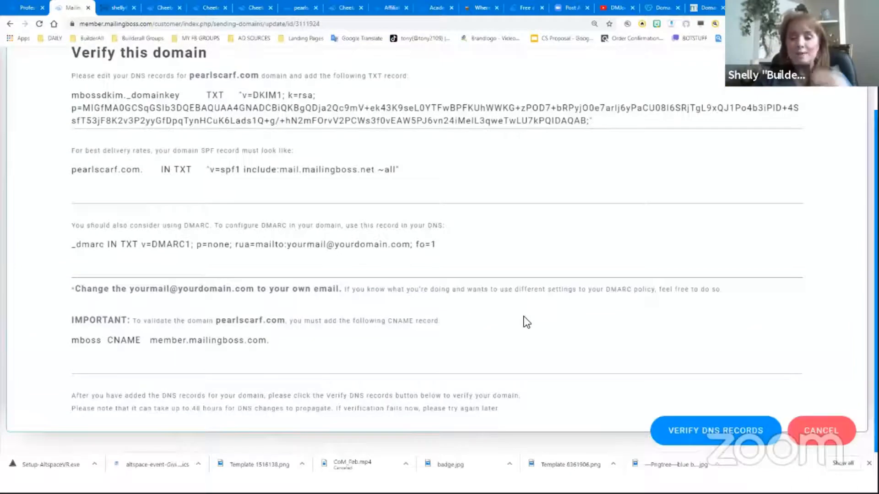
pyautogui.click(735, 432)
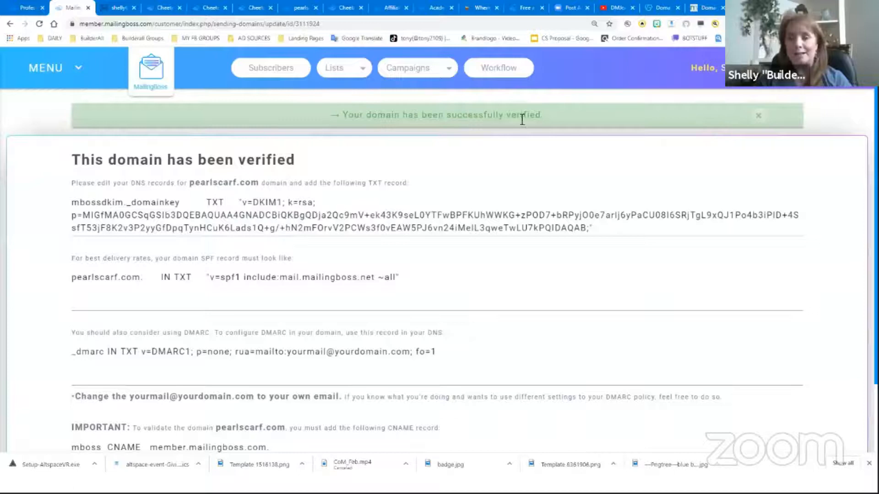
# Return to the sending domains list and enable SSL for pearlscarf.com
pyautogui.click(57, 68)
pyautogui.click(28, 197)
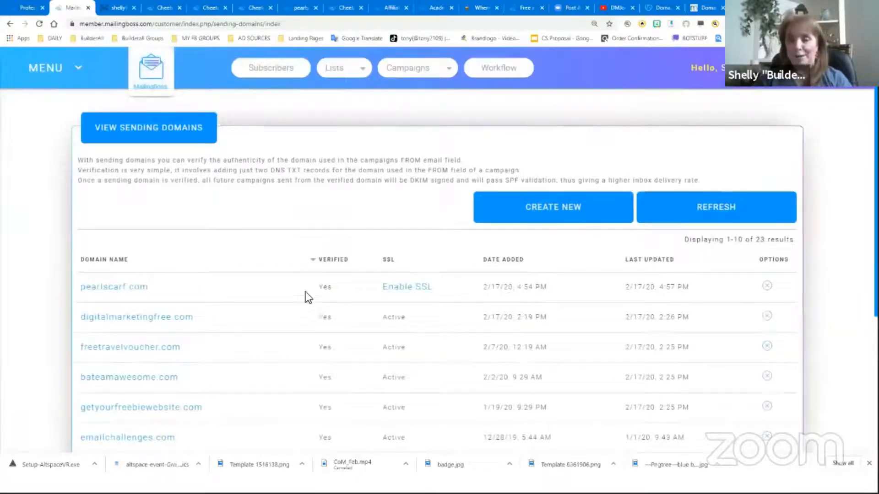
pyautogui.click(409, 293)
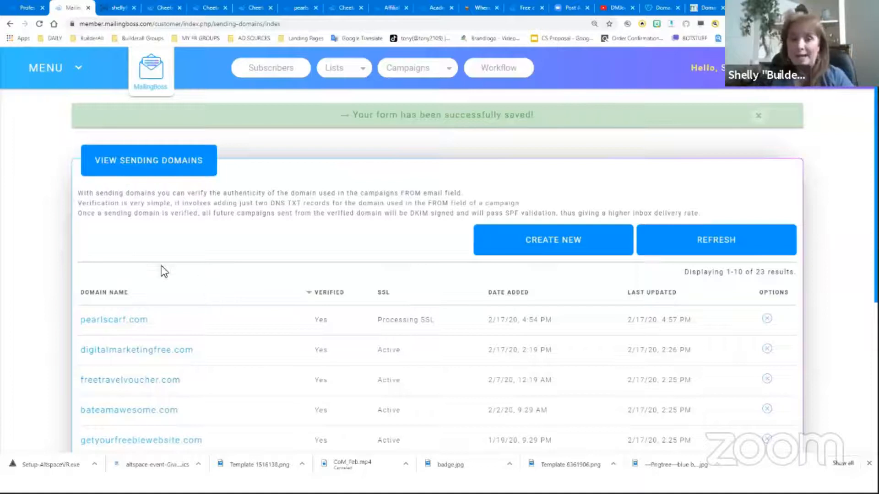
# Create a new sender email with the user's full name and their pearlscarf.com email address, and save it
pyautogui.click(43, 68)
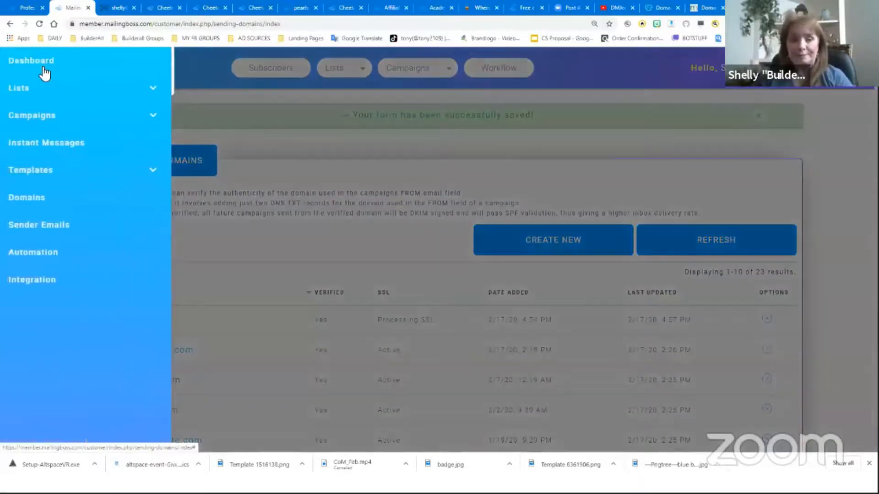
pyautogui.click(38, 226)
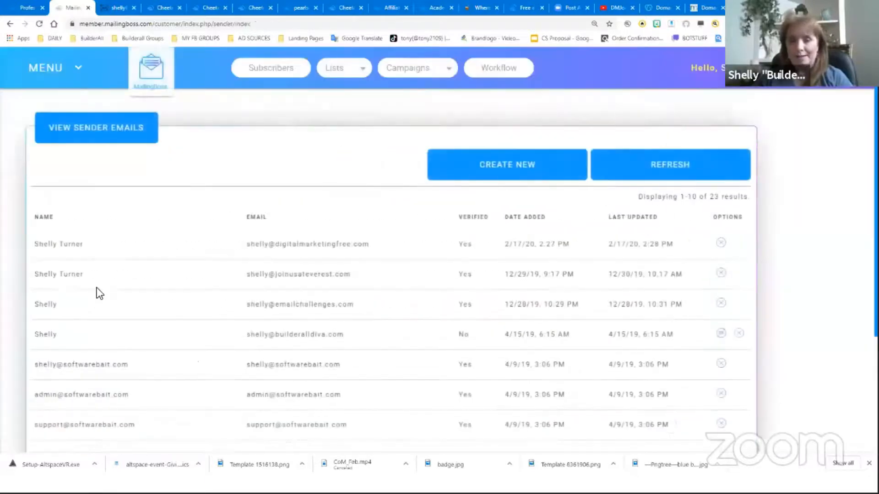
pyautogui.scroll(-4, 426, 307)
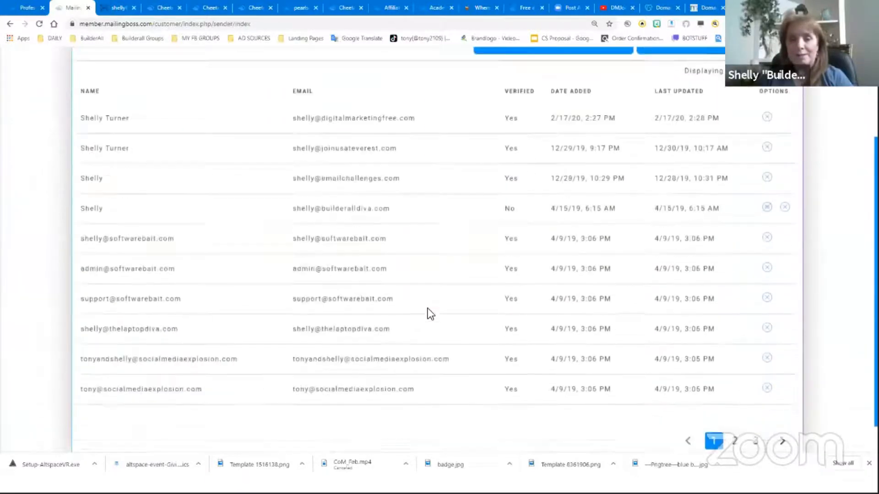
pyautogui.scroll(4, 428, 313)
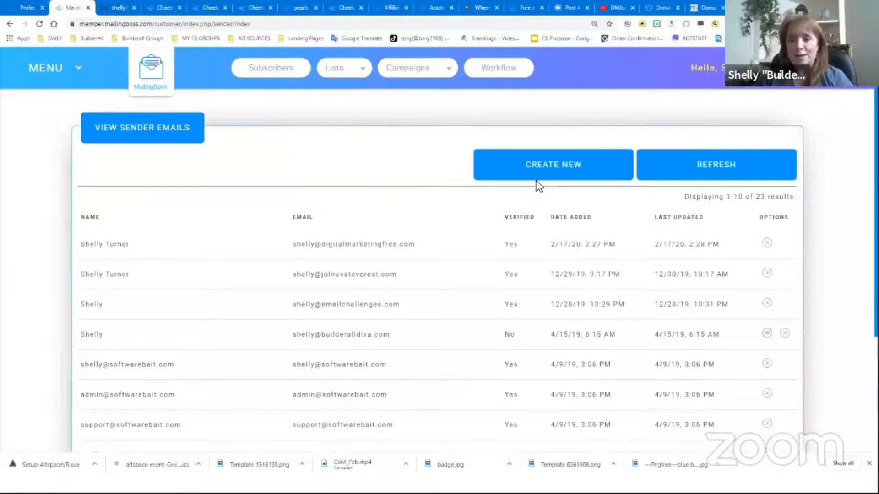
pyautogui.click(557, 172)
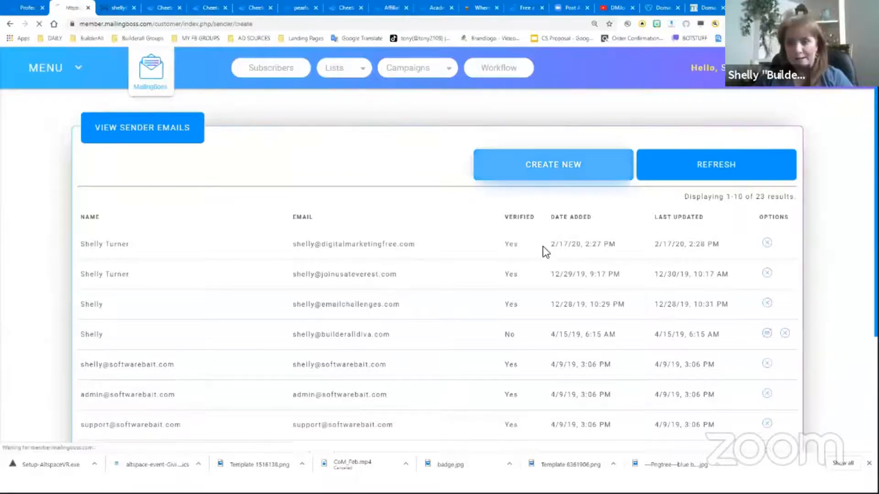
pyautogui.click(217, 184)
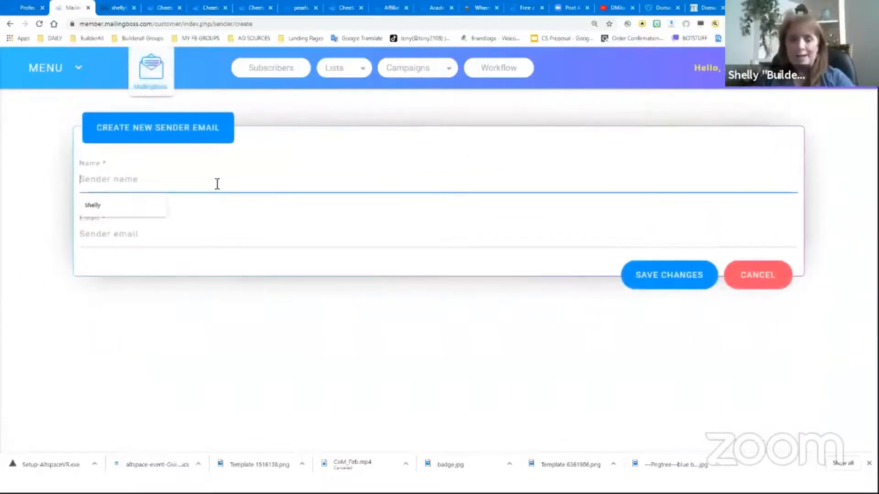
pyautogui.write('Seh')
pyautogui.press('BackSpace')
pyautogui.press('BackSpace')
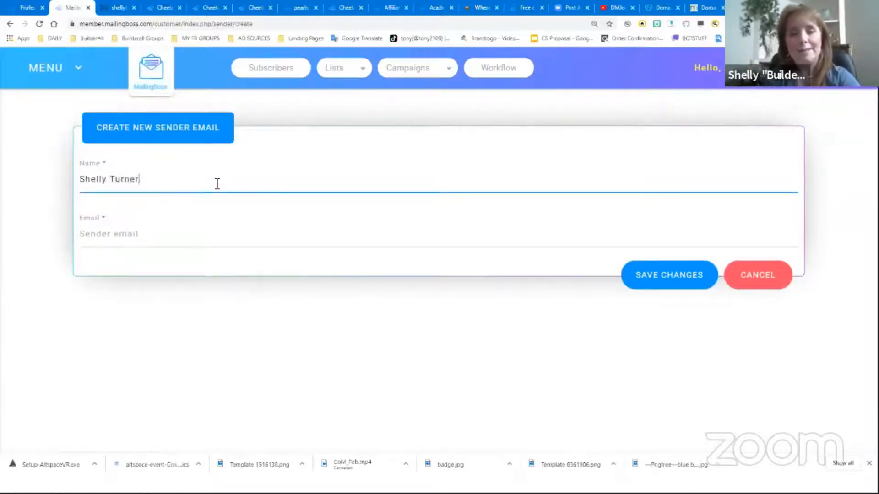
pyautogui.press('Tab')
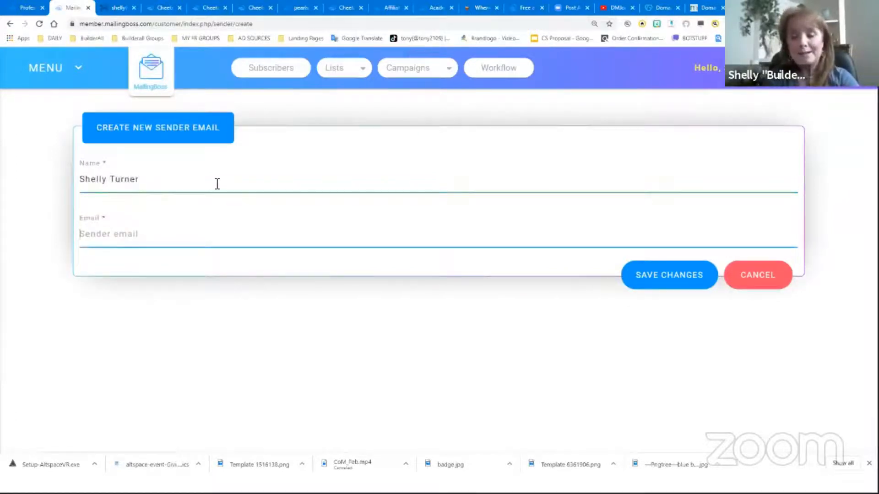
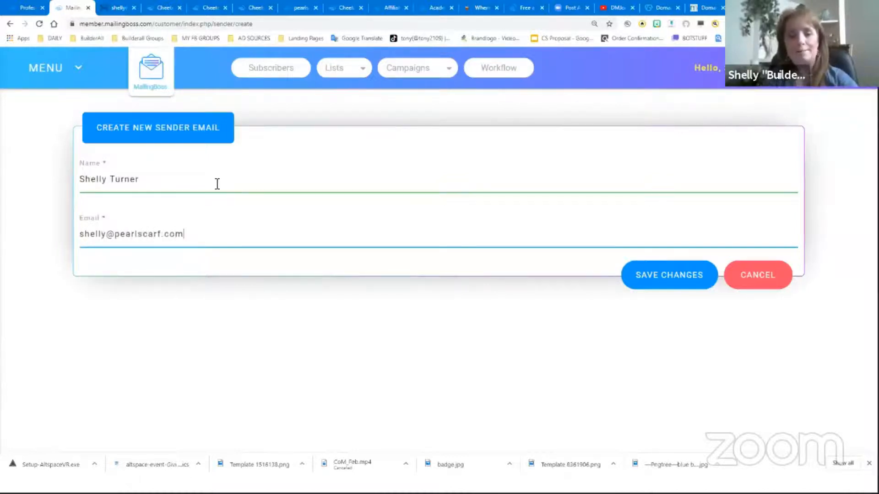
pyautogui.click(671, 282)
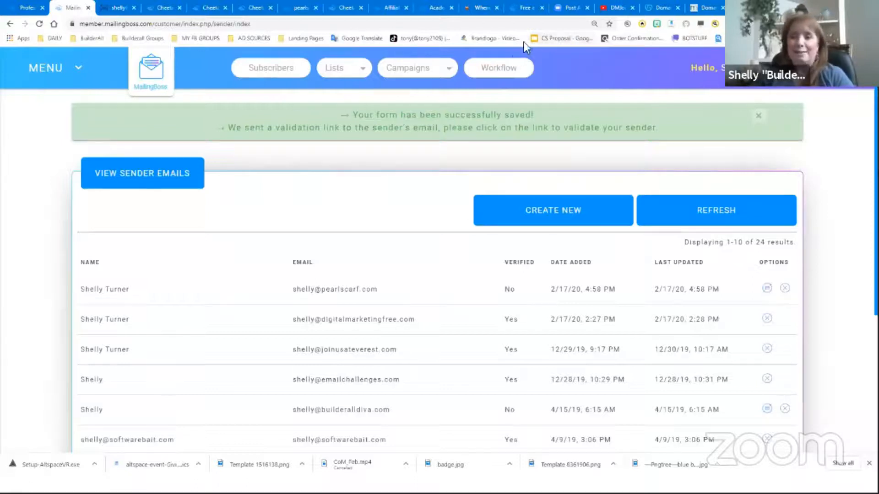
# Open the MailingBoss sender validation message in the pearlscarf.com webmail and follow its confirmation link
pyautogui.click(116, 10)
pyautogui.click(111, 59)
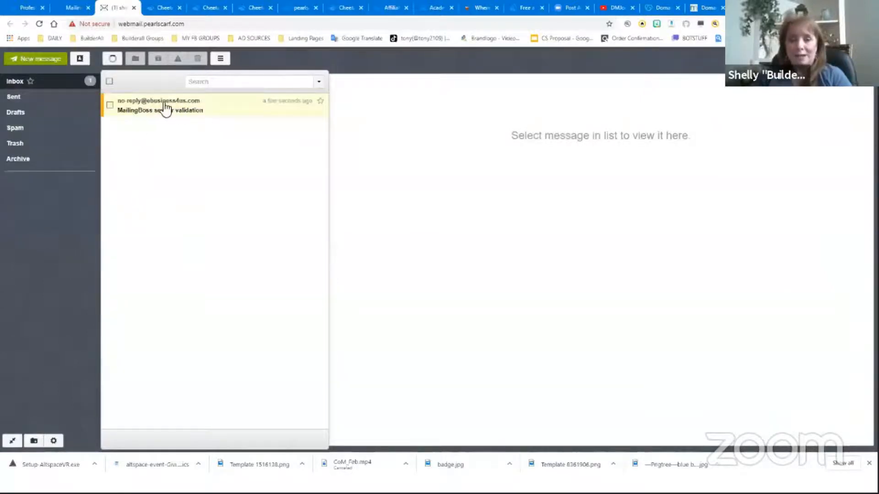
pyautogui.click(179, 113)
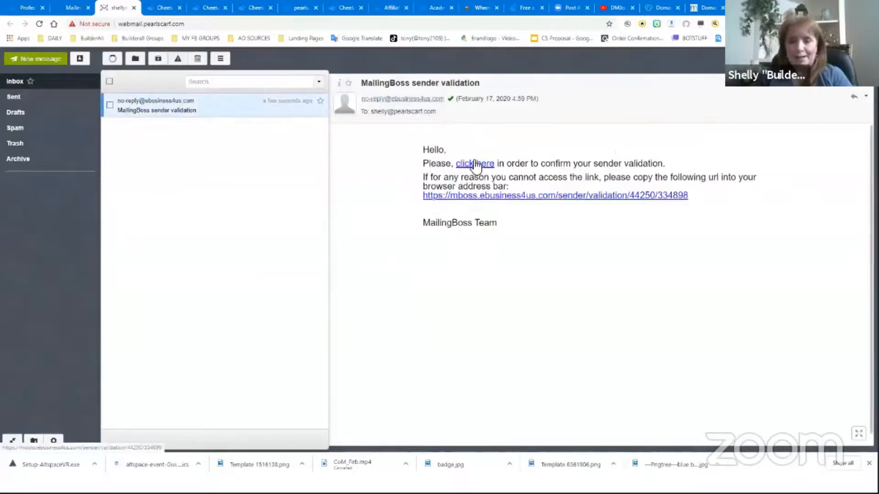
pyautogui.click(475, 165)
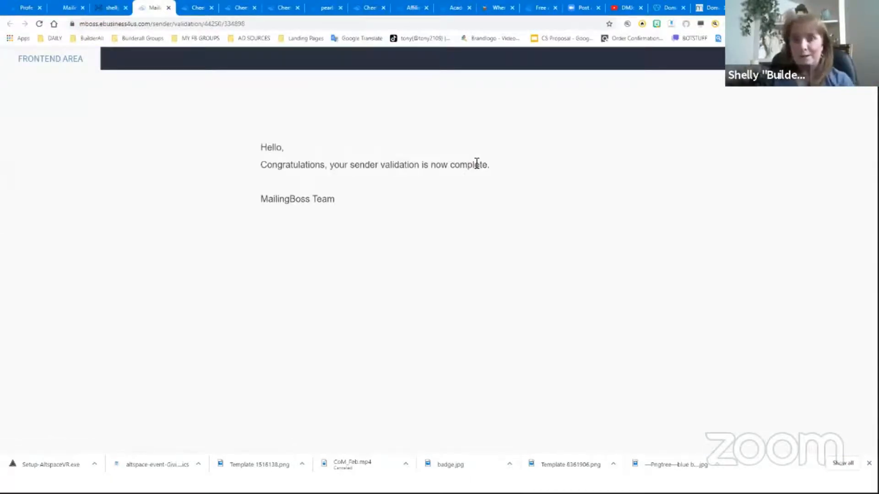
pyautogui.click(309, 32)
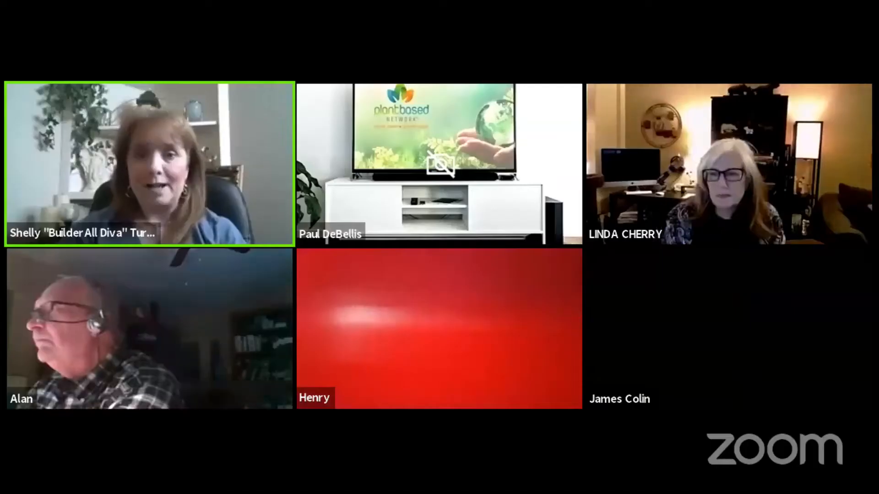
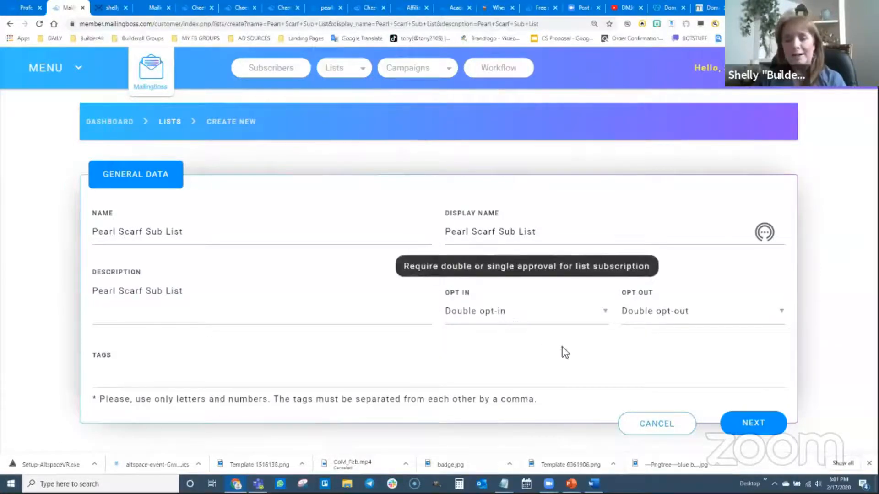
# Create the Pearl Scarf Sub List subscriber list with a first name field and save its custom fields
pyautogui.click(761, 425)
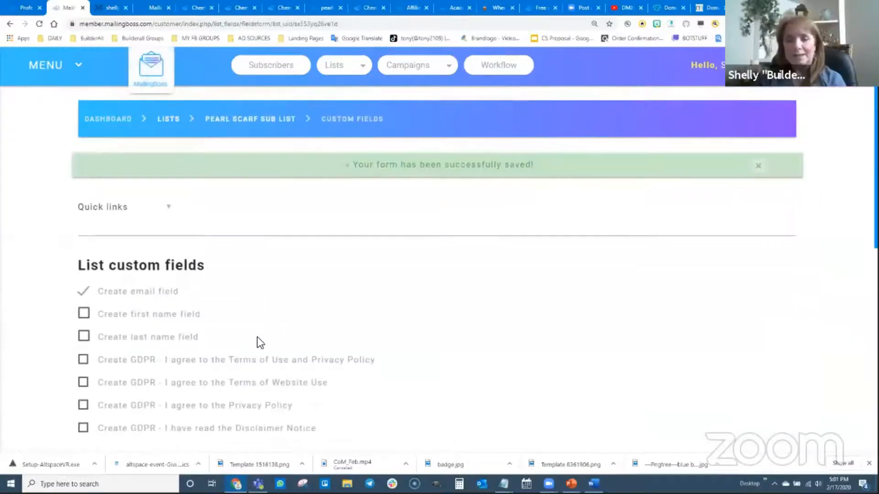
pyautogui.scroll(-2, 257, 337)
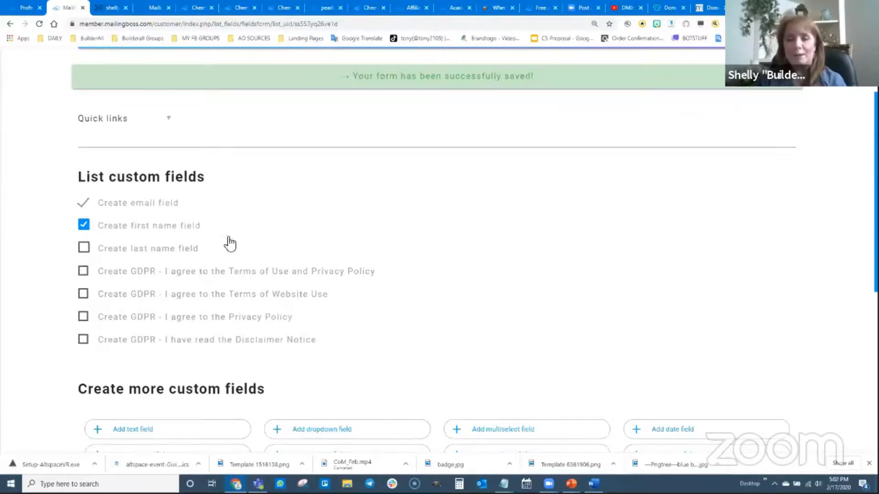
pyautogui.scroll(-7, 441, 294)
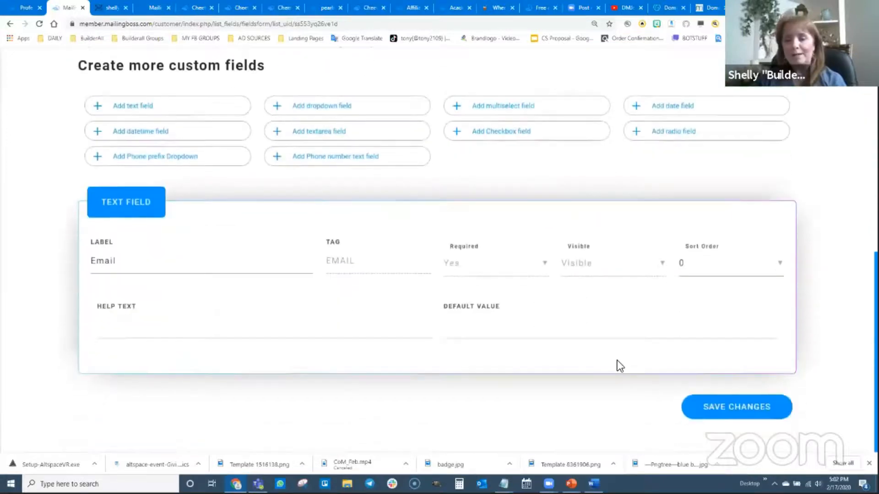
pyautogui.click(746, 413)
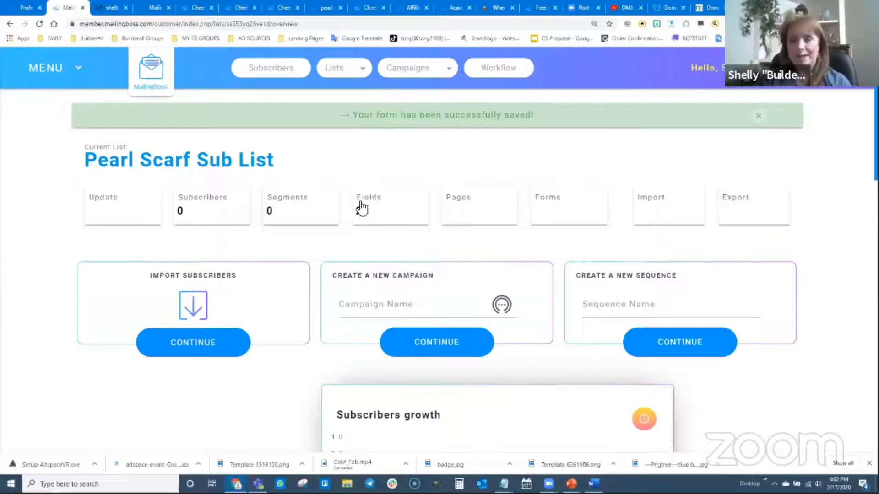
# Open the list's fields and set the Email field's sort order to 2 and First name's to 1
pyautogui.click(378, 205)
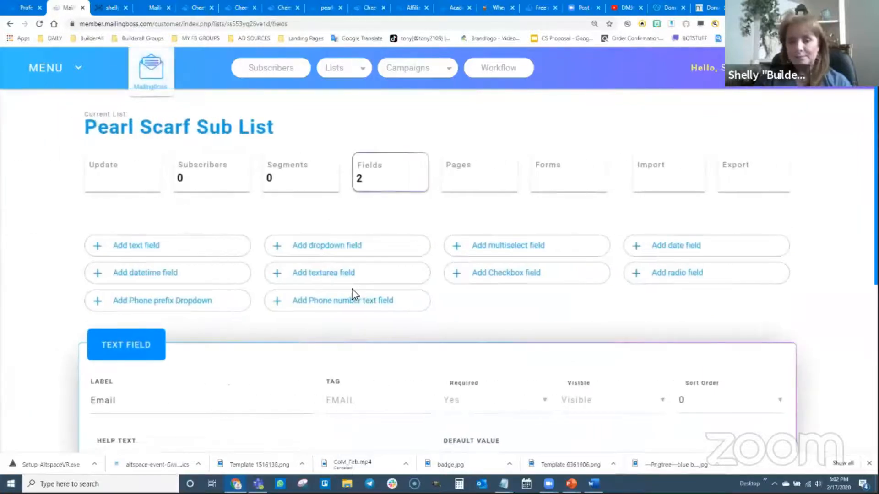
pyautogui.scroll(-5, 209, 263)
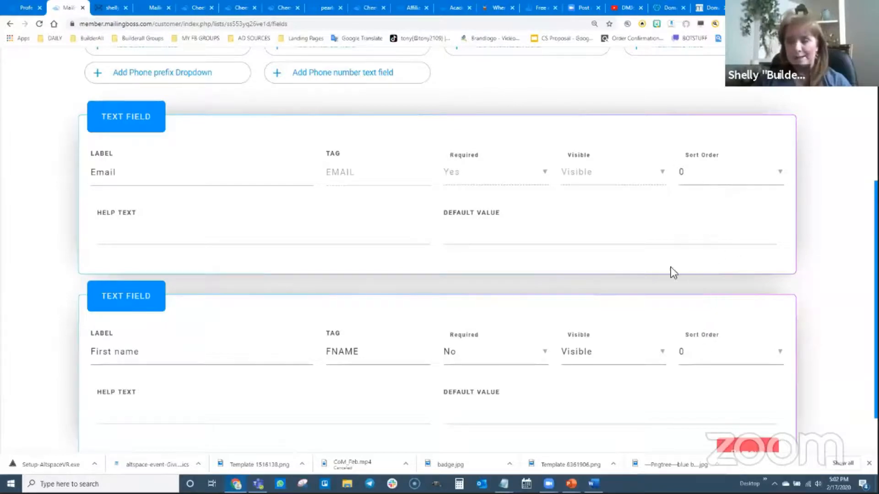
pyautogui.click(714, 176)
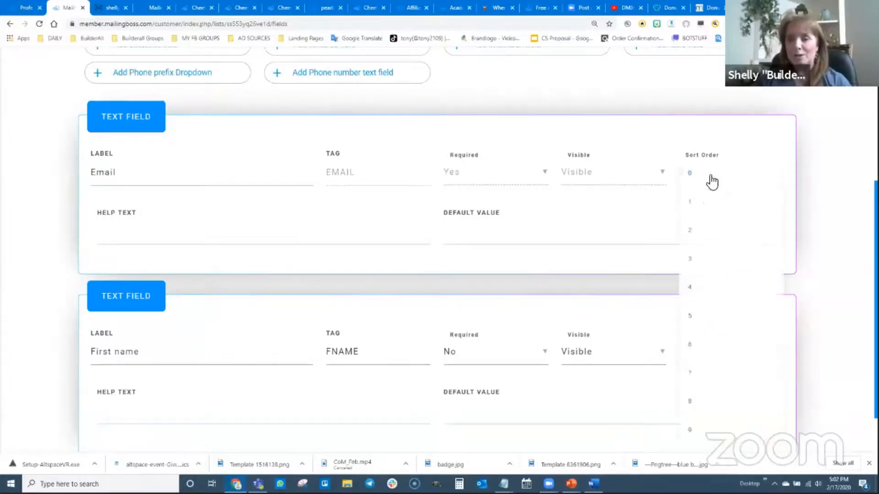
pyautogui.click(695, 239)
pyautogui.click(723, 360)
pyautogui.click(706, 385)
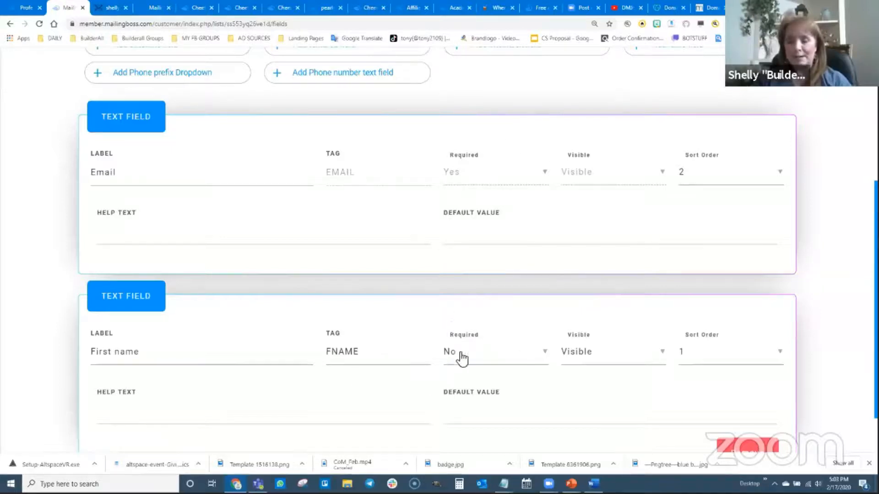
# Make the First name field required and save the field changes
pyautogui.click(486, 365)
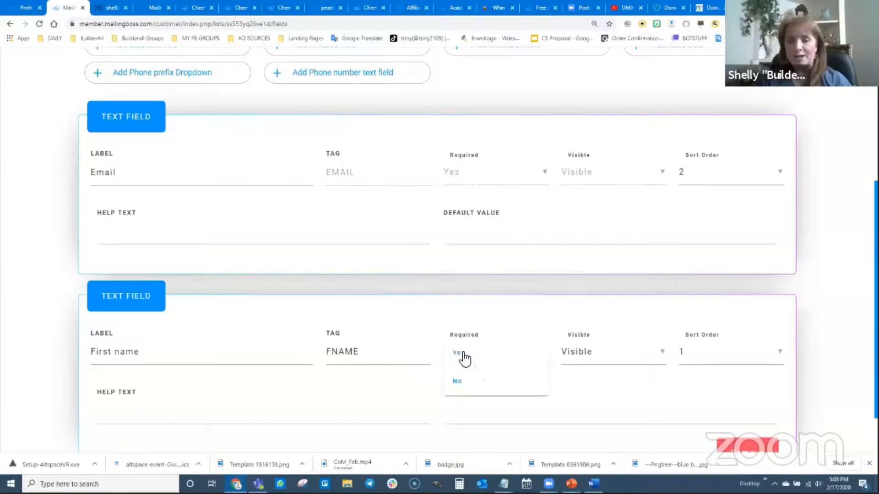
pyautogui.click(465, 358)
pyautogui.scroll(-2, 817, 395)
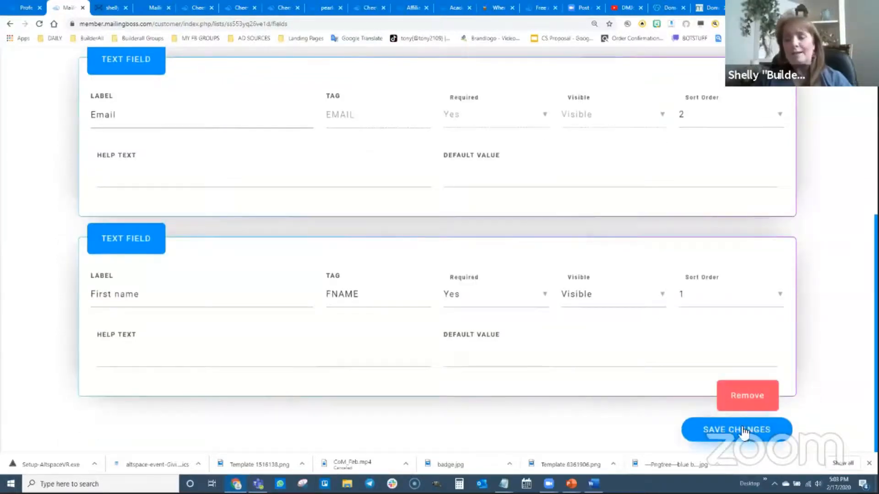
pyautogui.click(793, 430)
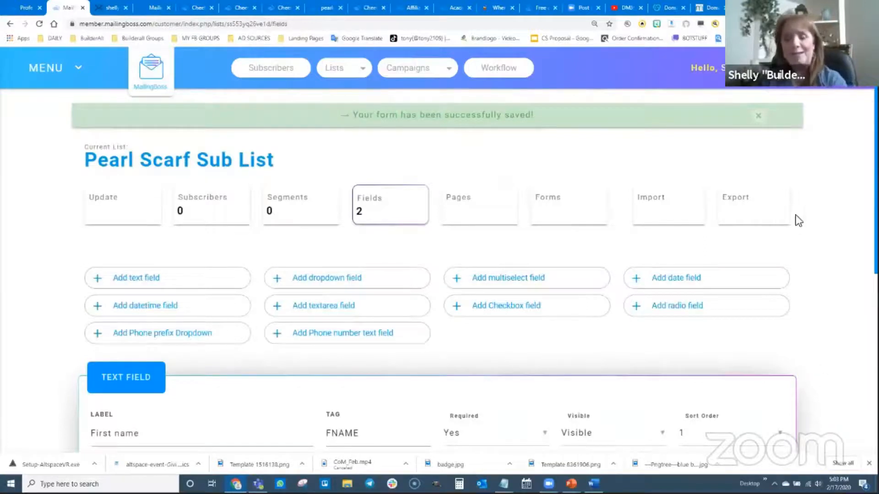
pyautogui.hotkey('alt', 'Tab')
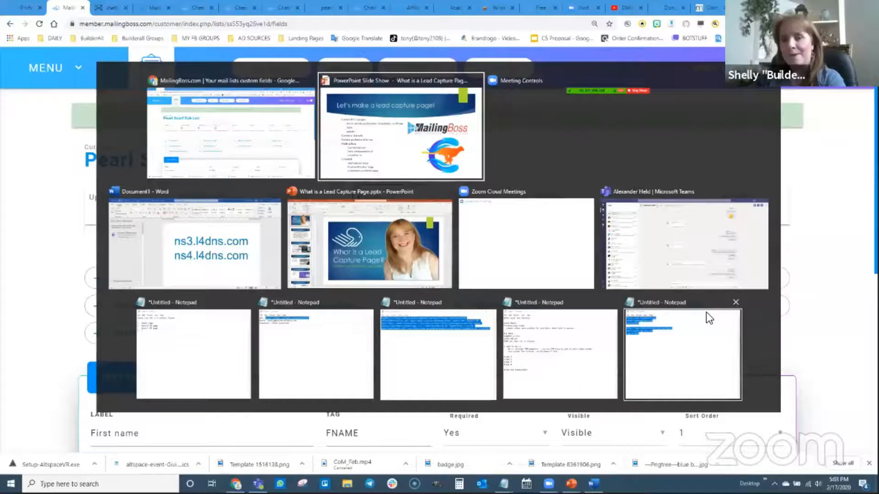
pyautogui.hotkey('alt', 'Tab')
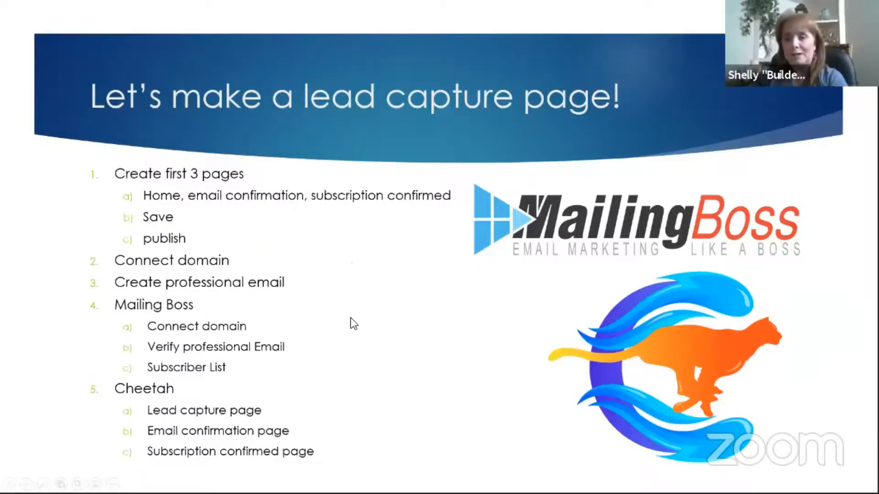
pyautogui.hotkey('alt', 'Tab')
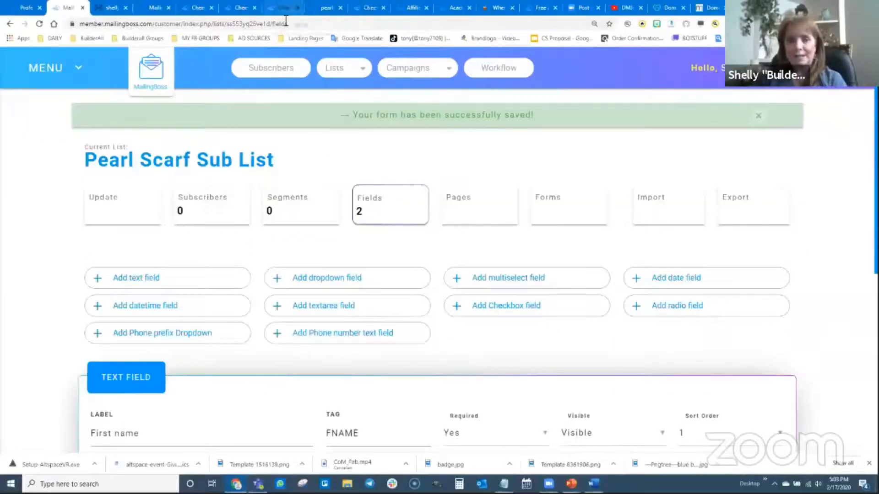
# On the pearlscarf website Home page in Cheetah, connect the MailingBoss form to the Pearl Scarf Sub List
pyautogui.click(283, 8)
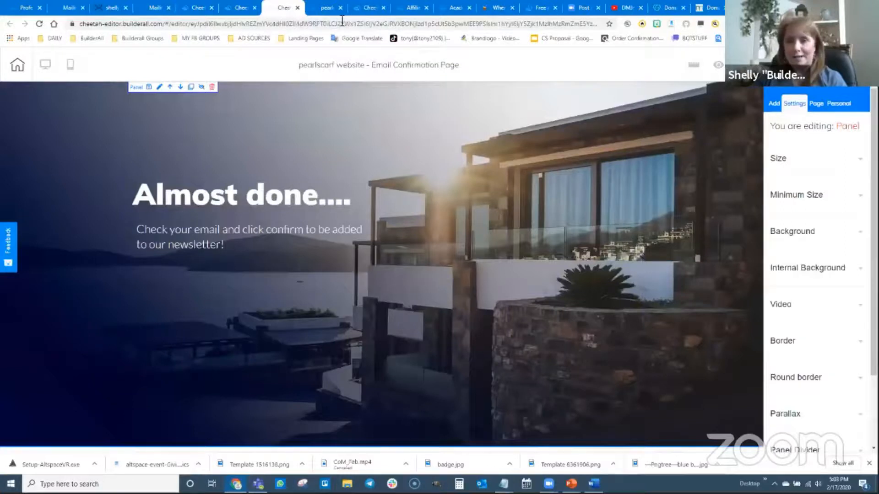
pyautogui.click(370, 8)
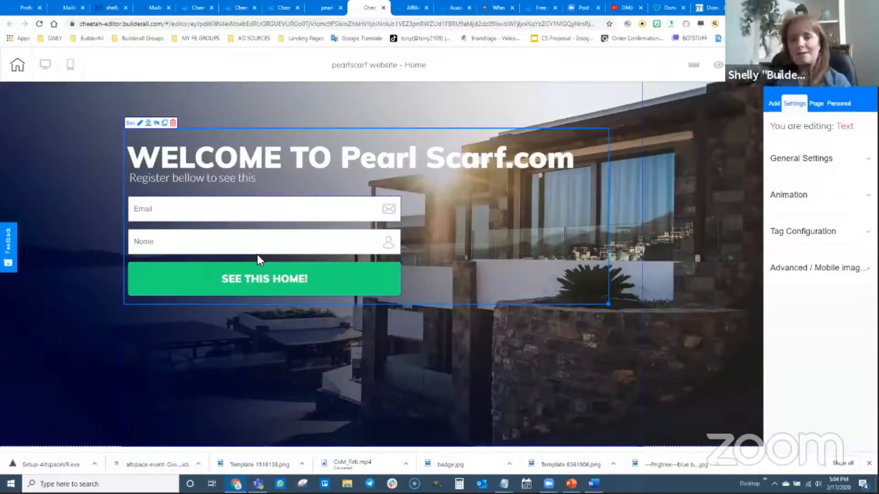
pyautogui.click(253, 240)
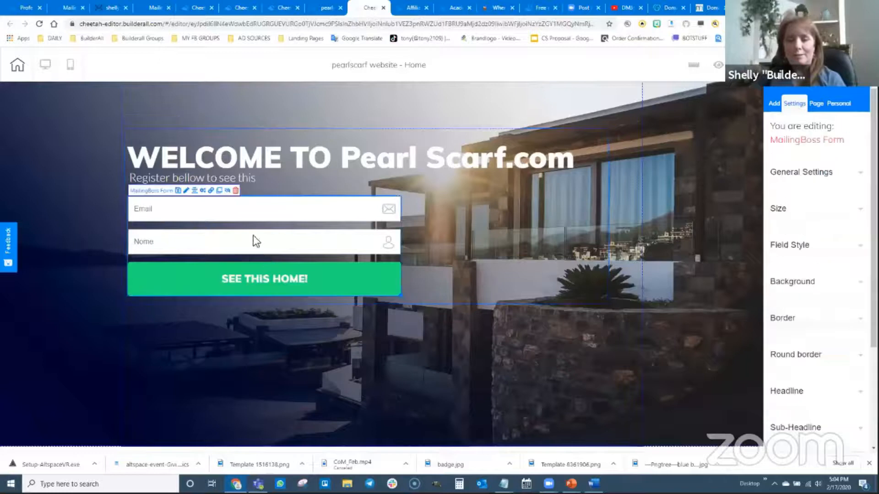
pyautogui.click(203, 191)
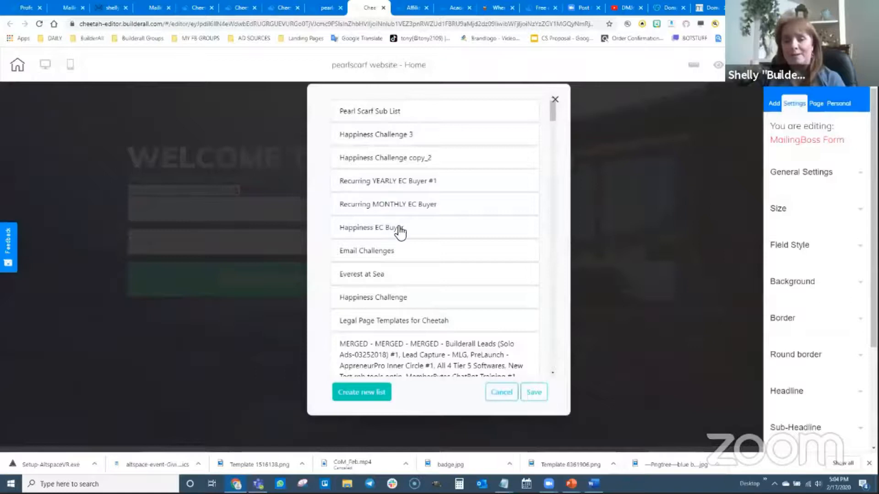
pyautogui.scroll(-10, 418, 268)
pyautogui.scroll(-3, 421, 269)
pyautogui.scroll(13, 419, 268)
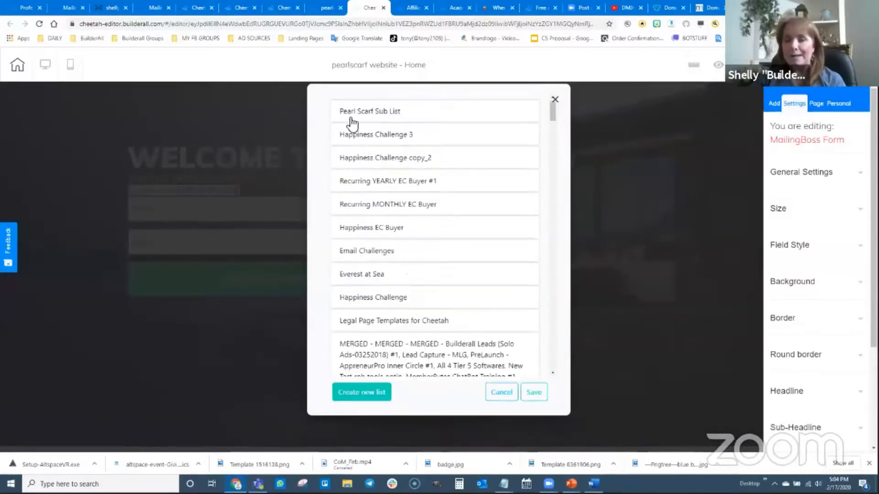
pyautogui.click(388, 111)
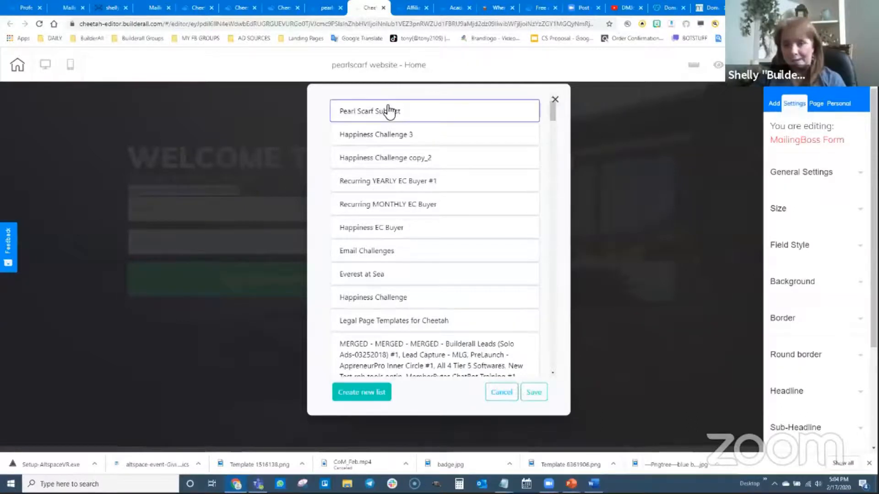
pyautogui.click(533, 394)
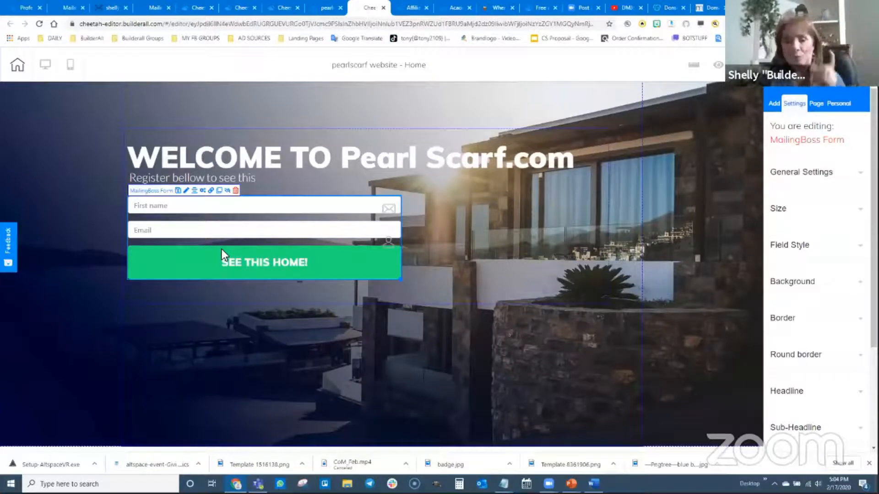
# Set the form's Subscribe pending action to open the Email Confirmation Page
pyautogui.click(212, 195)
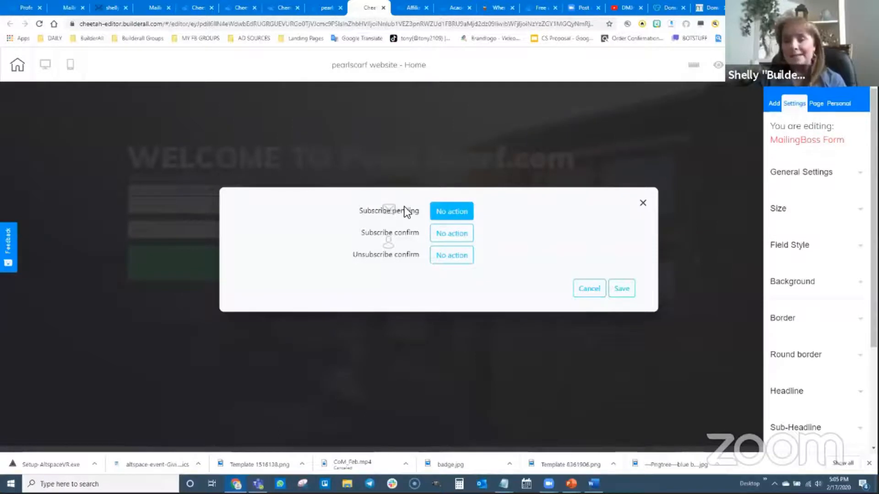
pyautogui.click(455, 209)
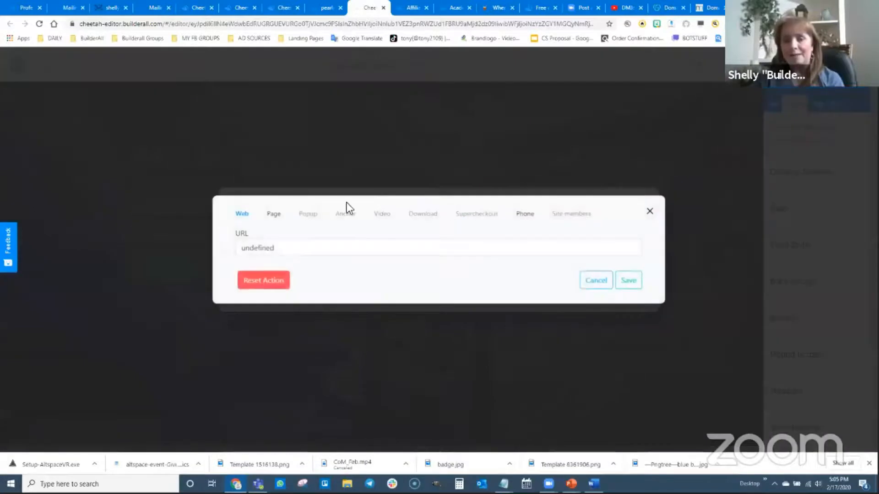
pyautogui.click(271, 214)
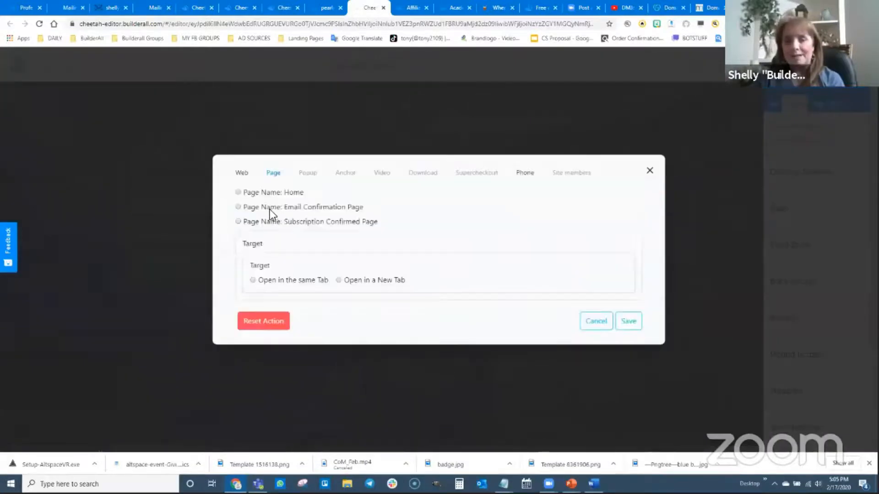
pyautogui.click(238, 207)
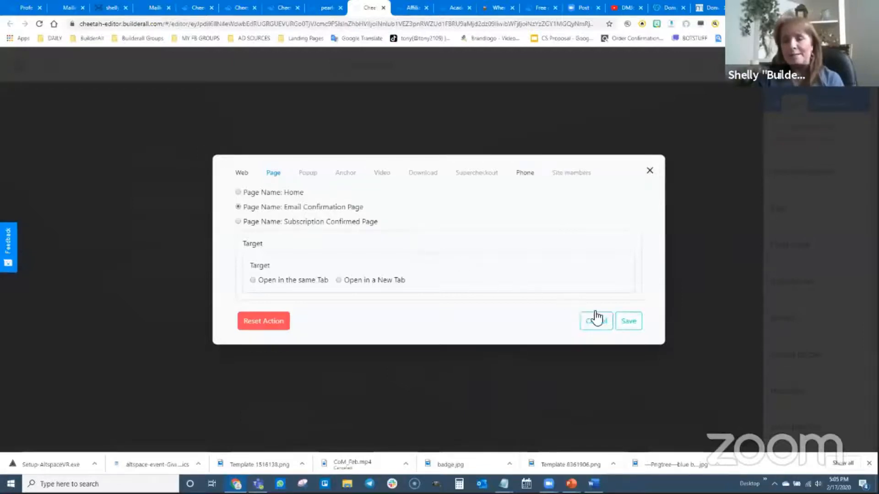
pyautogui.click(630, 330)
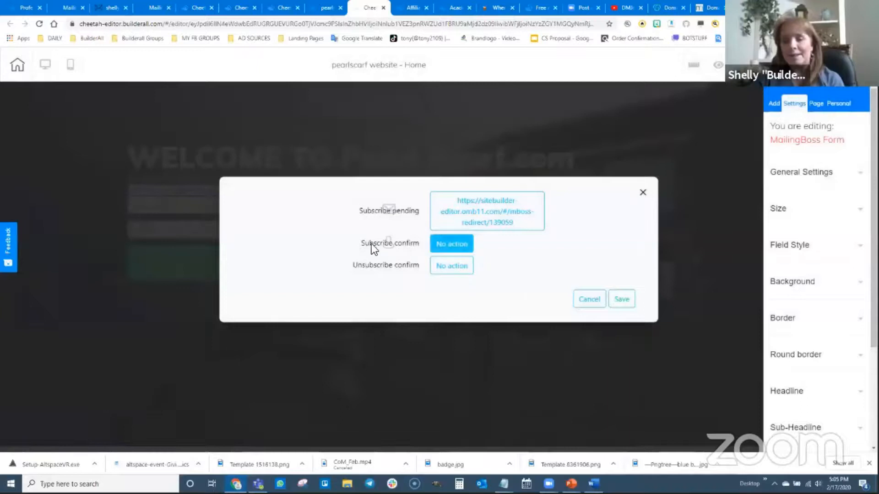
# Set the Subscribe confirm action to open the Subscription Confirmed Page and save the form actions
pyautogui.click(455, 247)
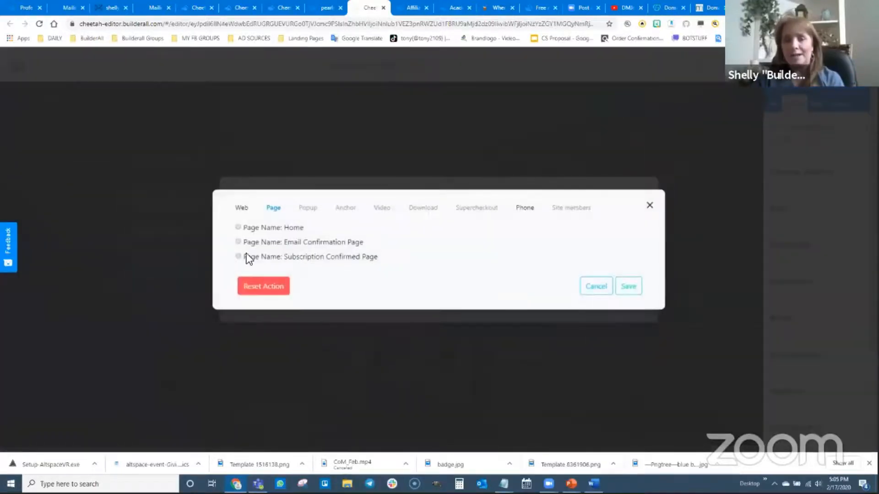
pyautogui.click(238, 257)
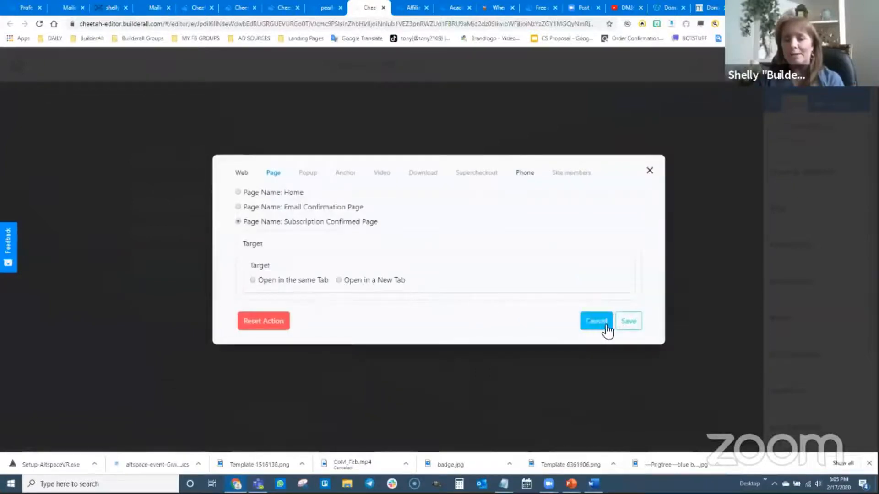
pyautogui.click(628, 323)
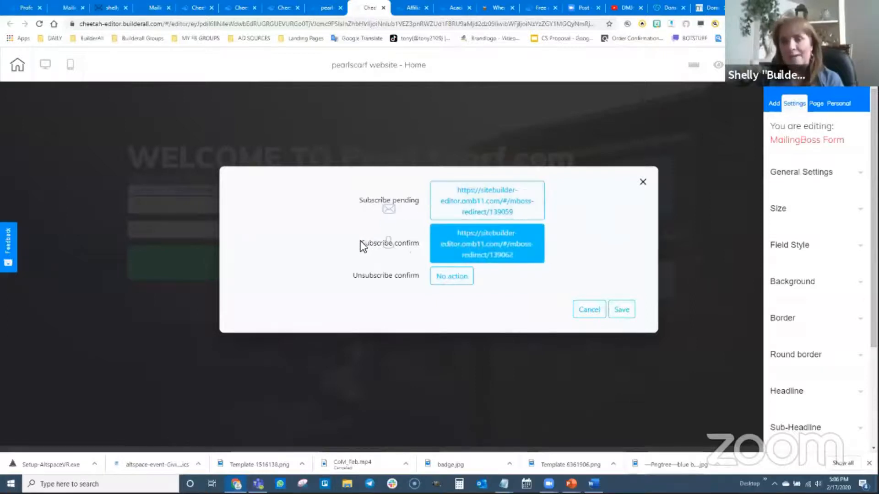
pyautogui.click(623, 310)
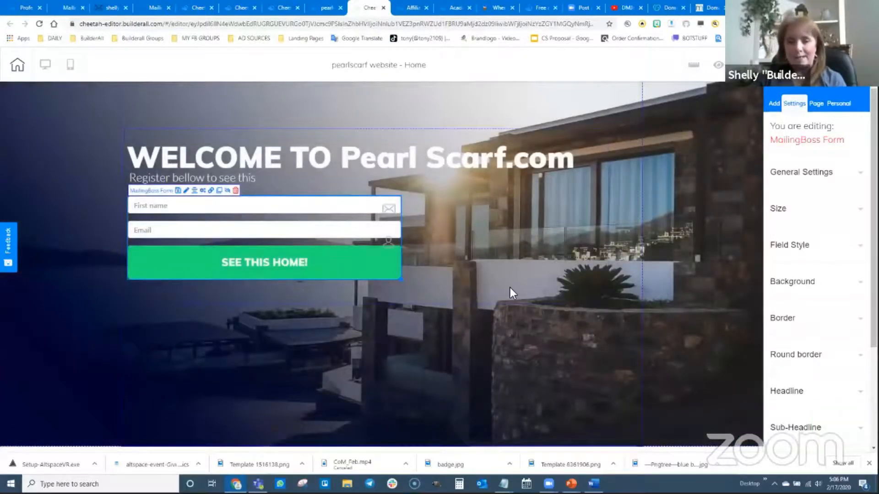
pyautogui.click(496, 283)
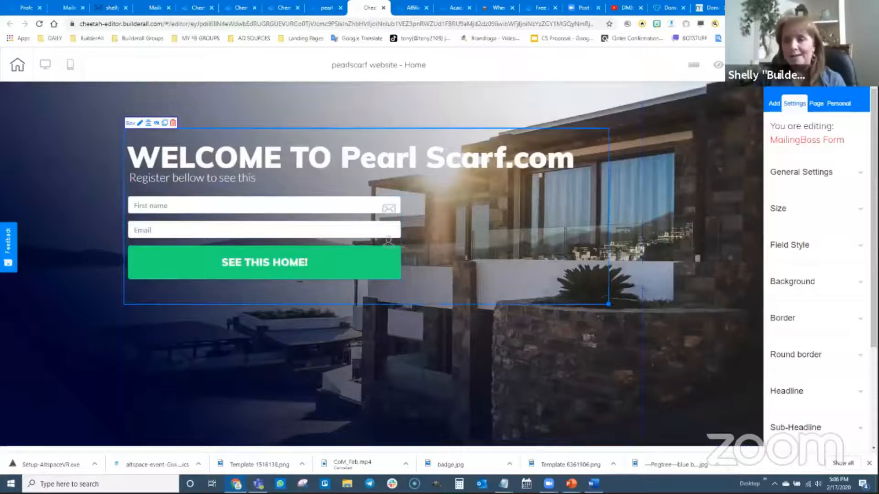
pyautogui.click(796, 65)
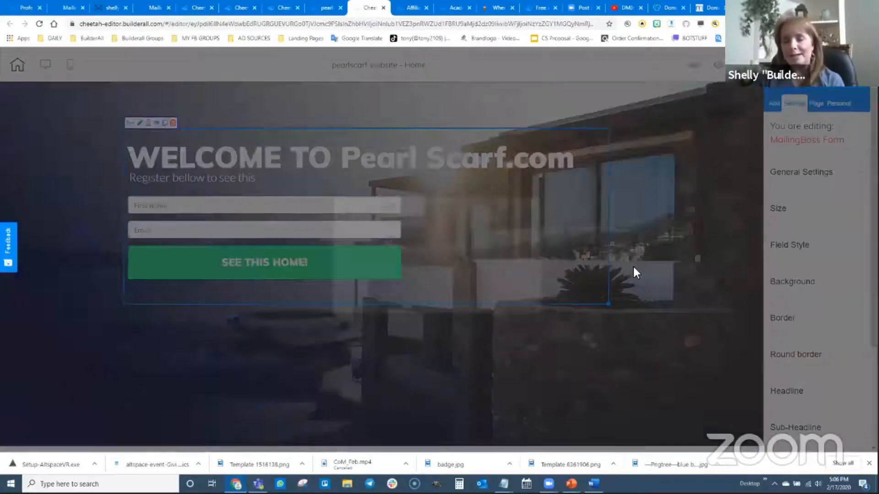
pyautogui.click(508, 289)
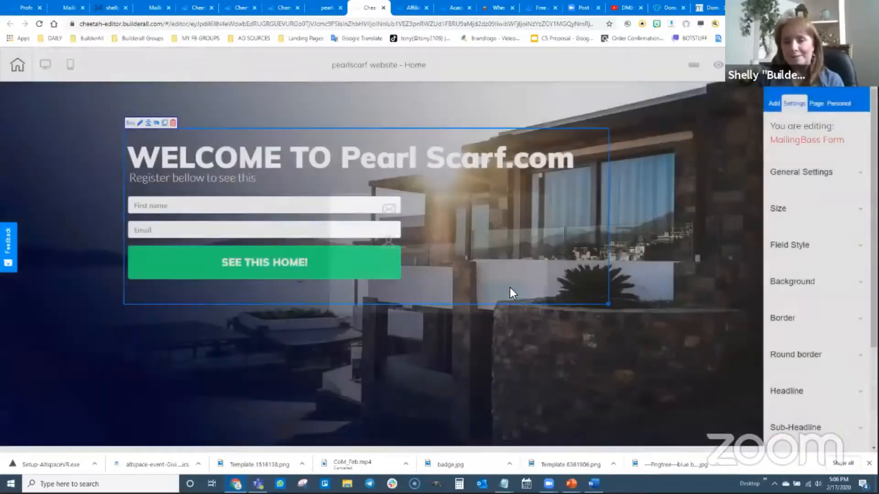
pyautogui.click(604, 343)
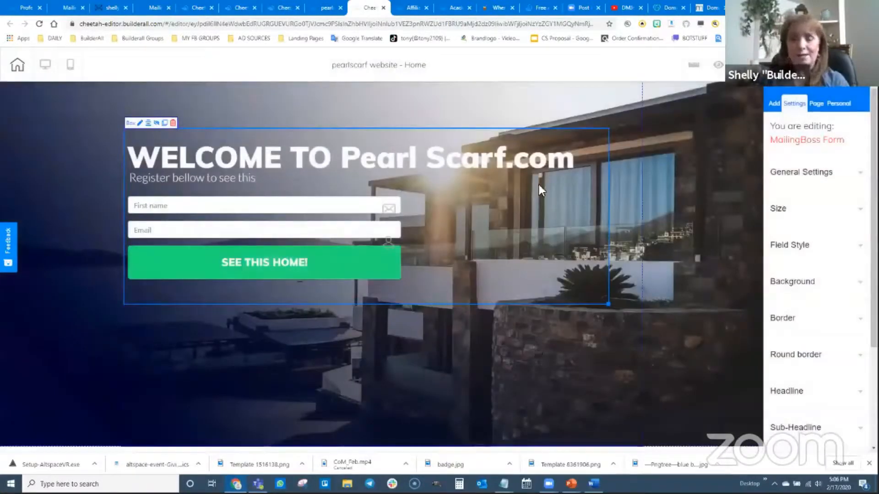
pyautogui.hotkey('alt', 'Tab')
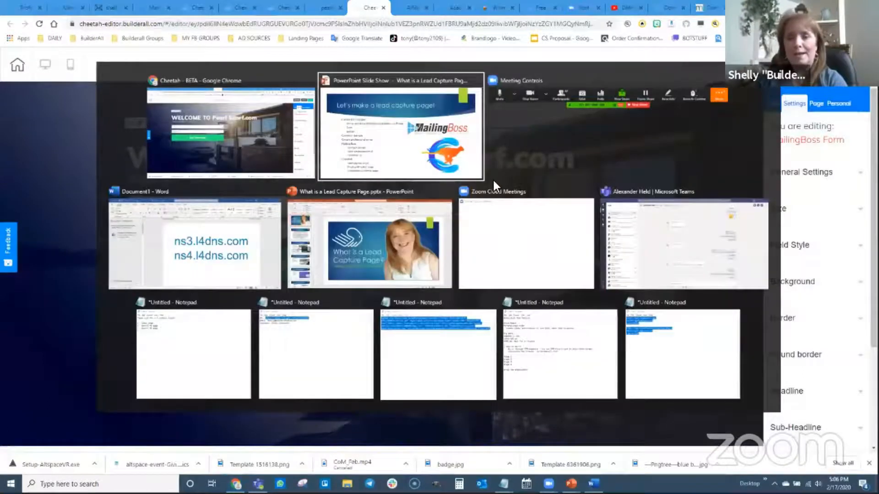